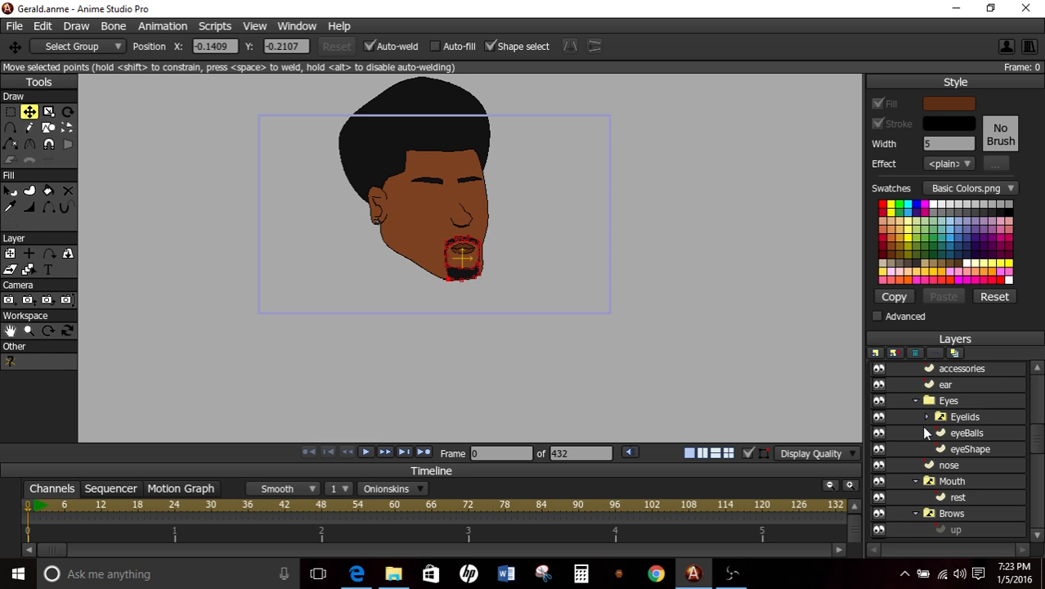
- Rename the TempStructure bone layer to Gerald
{"action": "scroll", "coordinate": [921, 425], "scroll_direction": "up", "scroll_amount": 3}
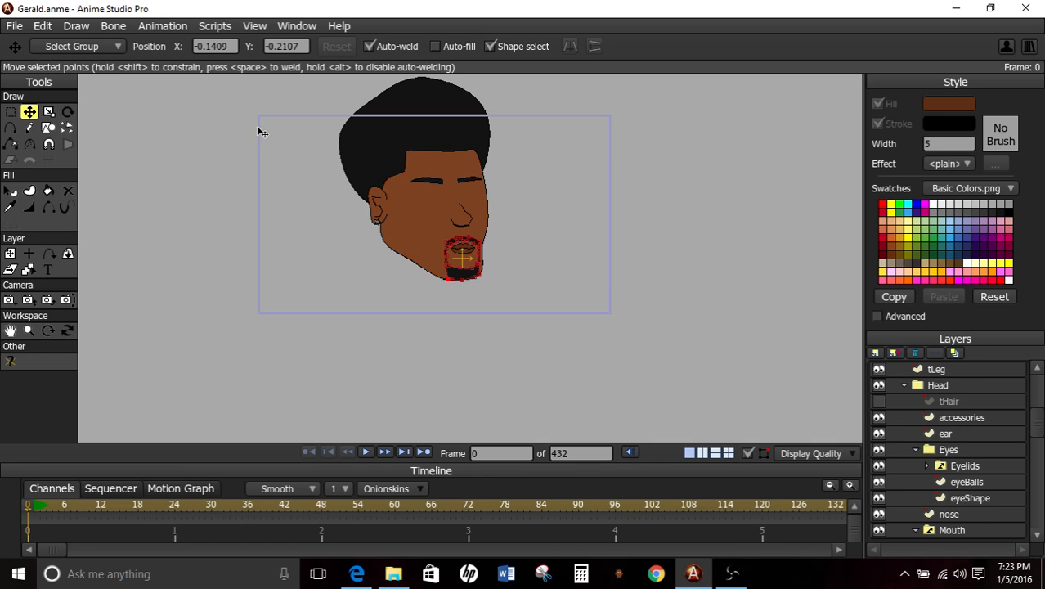
{"action": "scroll", "coordinate": [984, 400], "scroll_direction": "up", "scroll_amount": 3}
{"action": "double_click", "coordinate": [923, 372]}
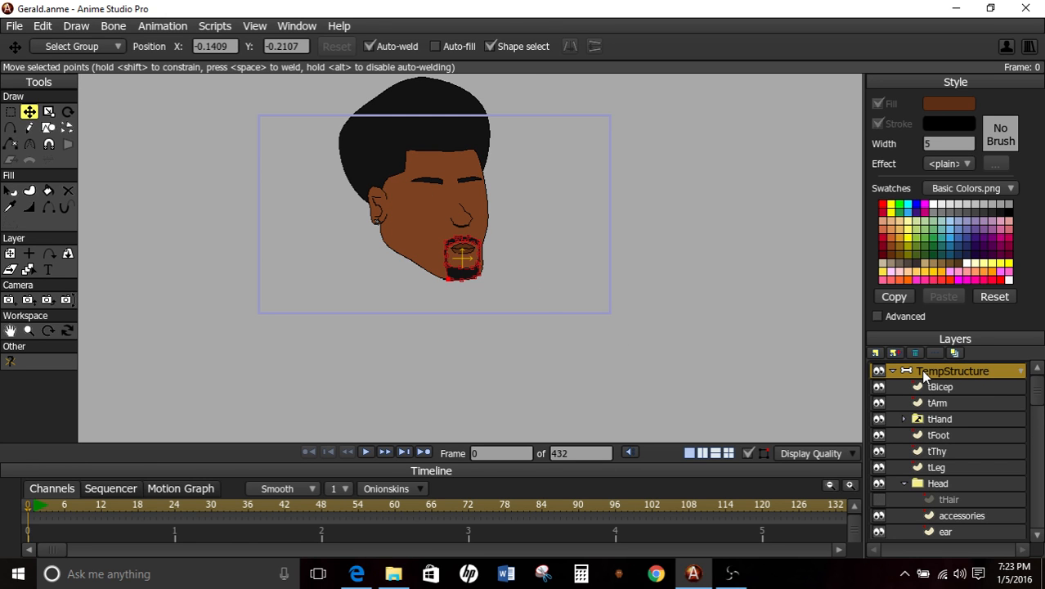
{"action": "type", "text": "Gerald"}
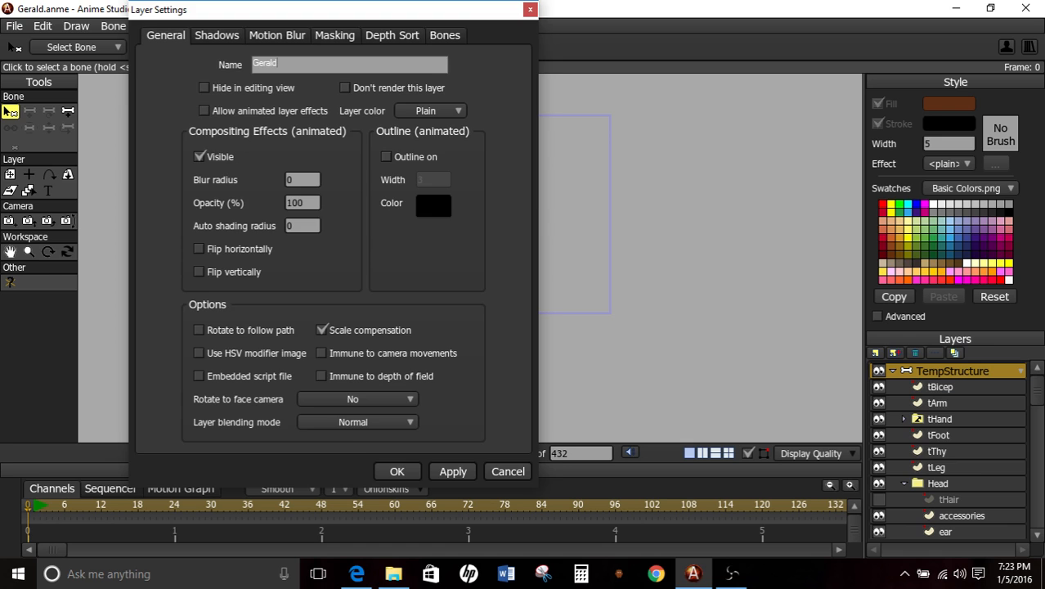
{"action": "key", "text": "Return"}
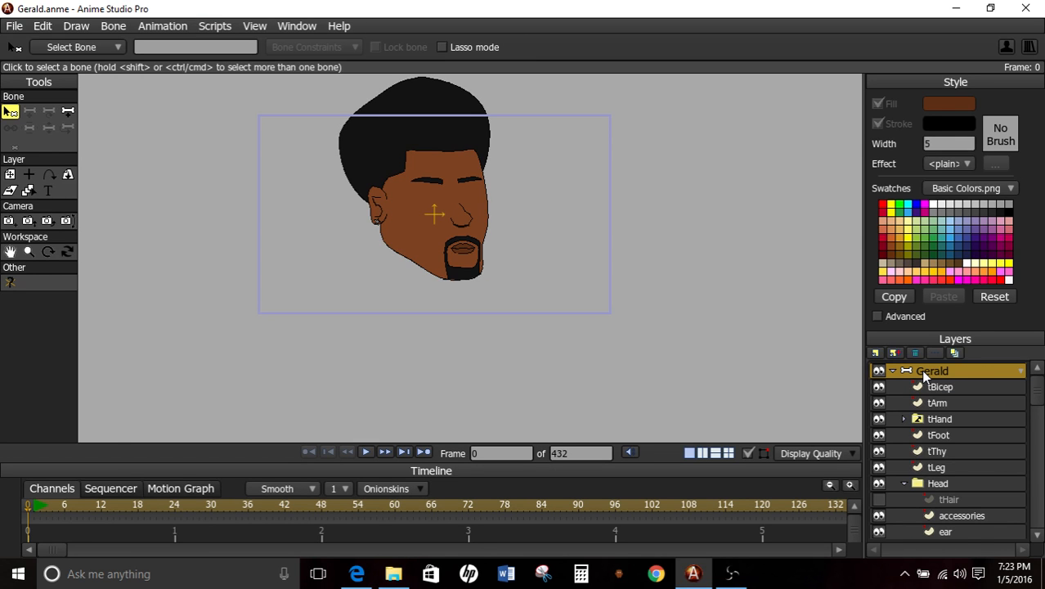
{"action": "scroll", "coordinate": [921, 370], "scroll_direction": "down", "scroll_amount": 1}
{"action": "scroll", "coordinate": [553, 285], "scroll_direction": "up", "scroll_amount": 5}
{"action": "scroll", "coordinate": [541, 292], "scroll_direction": "down", "scroll_amount": 6}
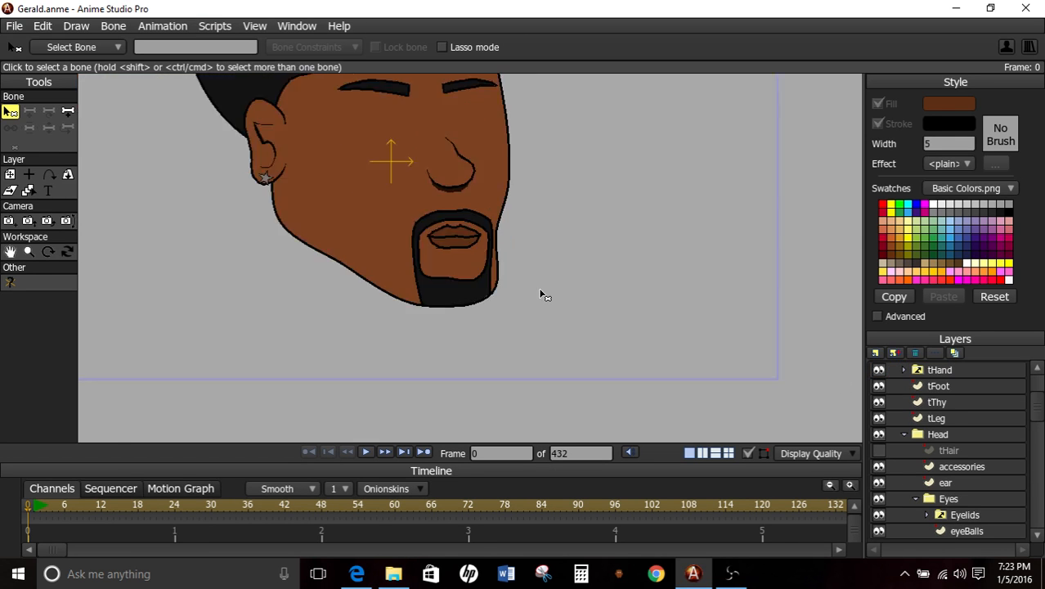
{"action": "scroll", "coordinate": [542, 292], "scroll_direction": "up", "scroll_amount": 2}
{"action": "left_click_drag", "start_coordinate": [531, 245], "coordinate": [531, 282]}
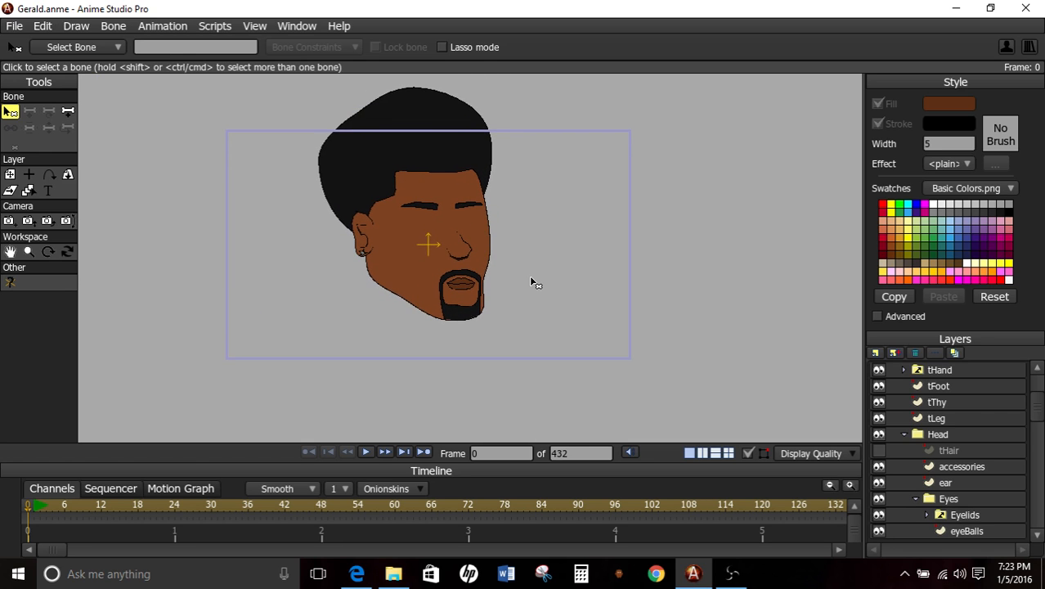
{"action": "scroll", "coordinate": [532, 281], "scroll_direction": "down", "scroll_amount": 2}
{"action": "scroll", "coordinate": [532, 281], "scroll_direction": "up", "scroll_amount": 3}
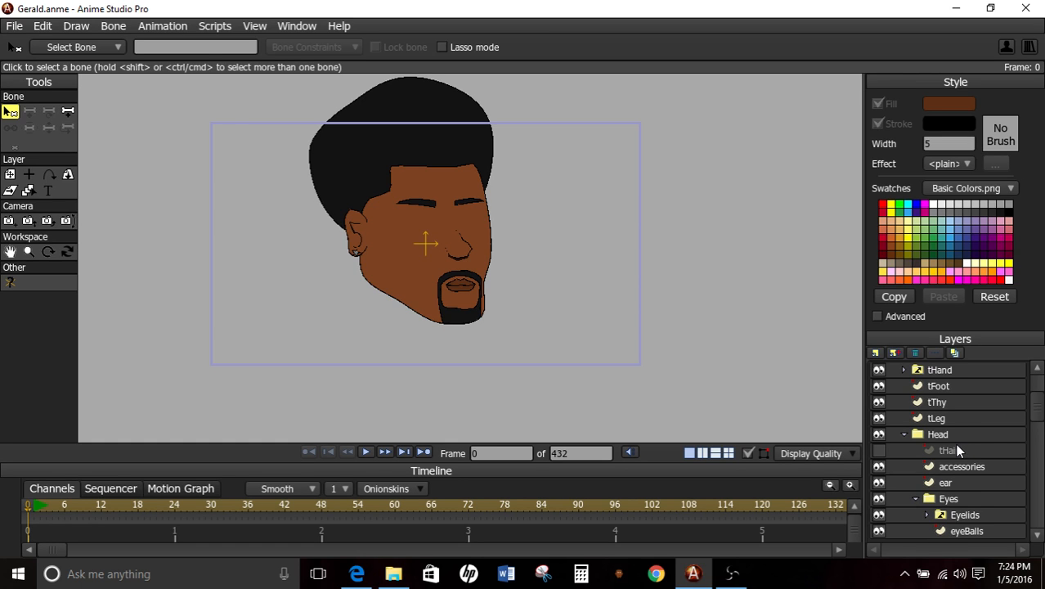
- Set the group mask of the Eyes layer group to Hide all
{"action": "scroll", "coordinate": [959, 450], "scroll_direction": "down", "scroll_amount": 3}
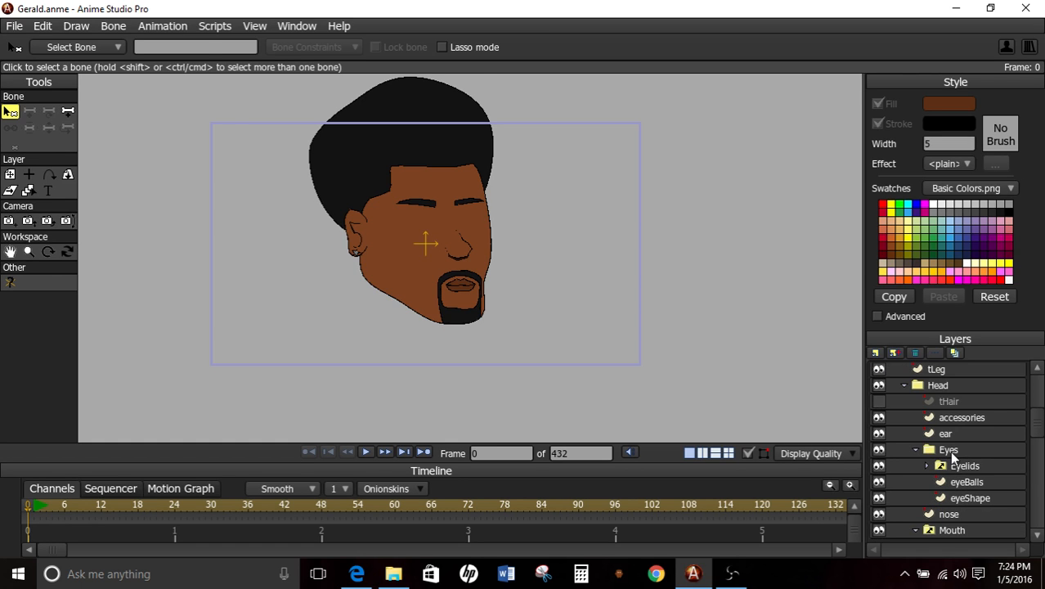
{"action": "left_click", "coordinate": [950, 450]}
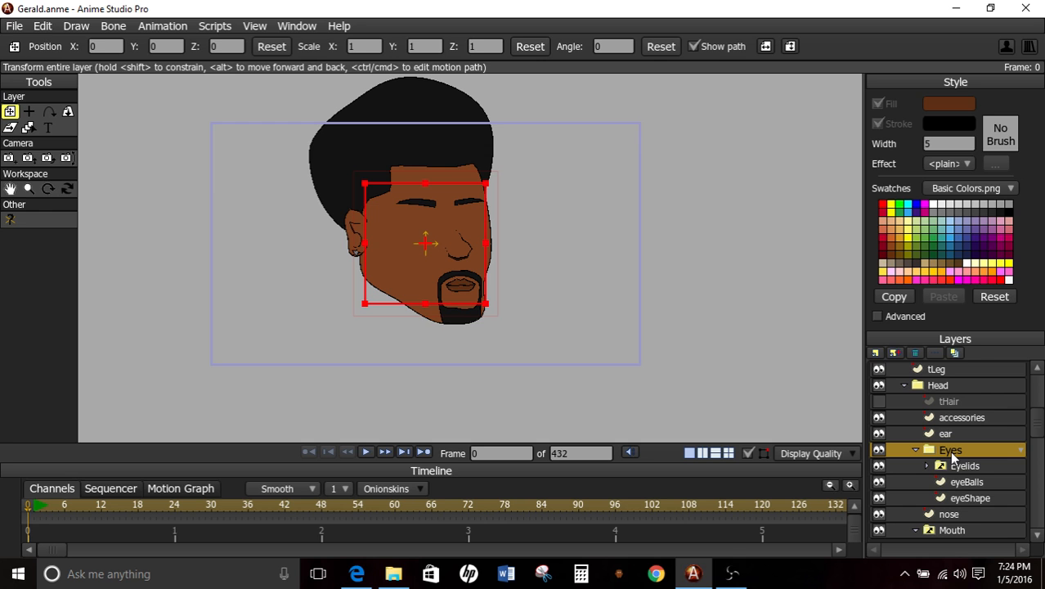
{"action": "double_click", "coordinate": [949, 450]}
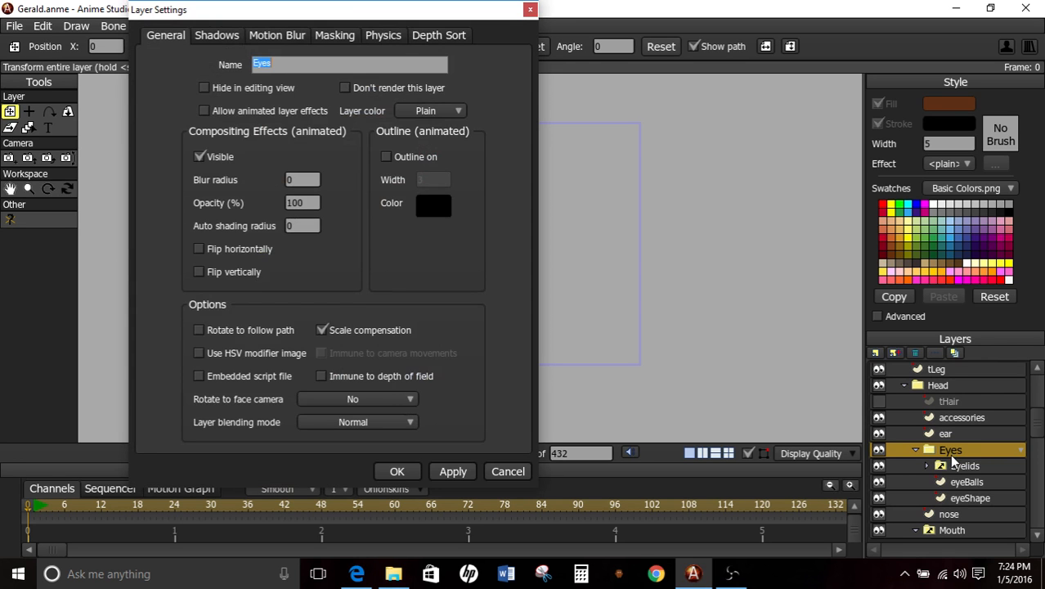
{"action": "left_click_drag", "start_coordinate": [297, 20], "coordinate": [508, 93]}
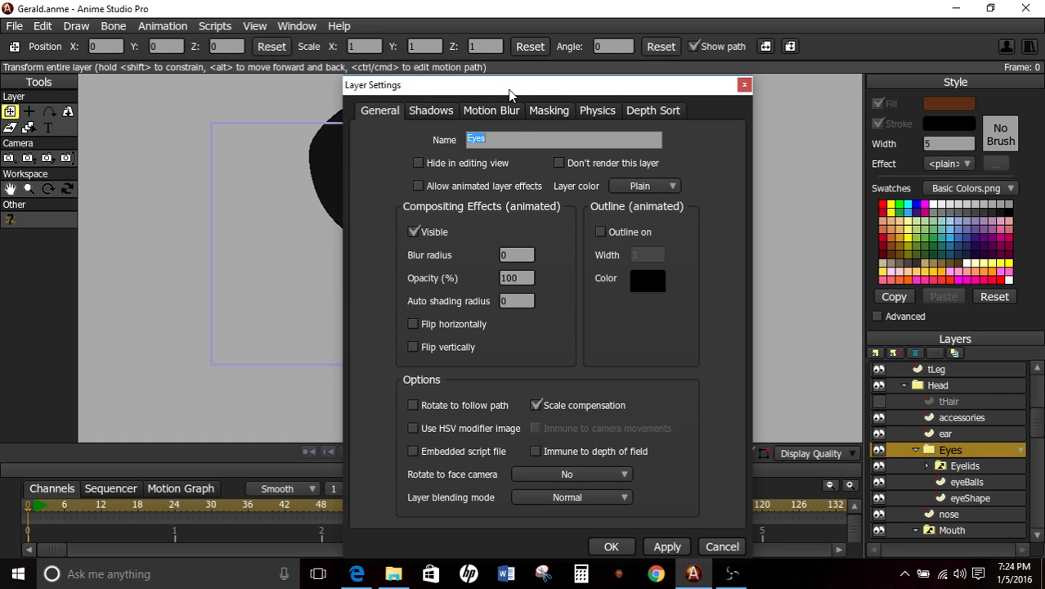
{"action": "left_click", "coordinate": [547, 111]}
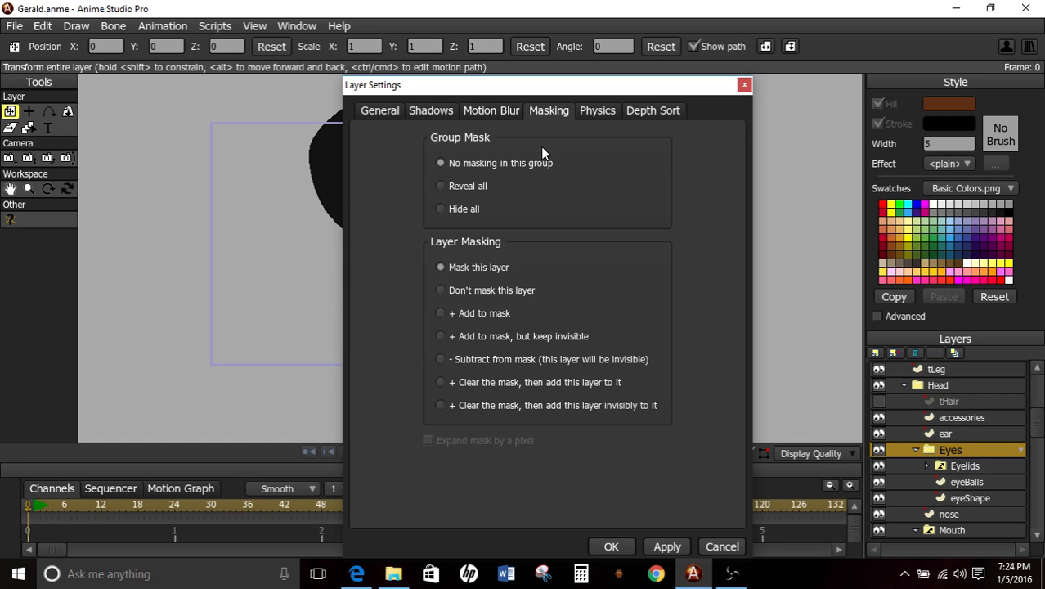
{"action": "left_click", "coordinate": [462, 209]}
{"action": "left_click", "coordinate": [605, 546]}
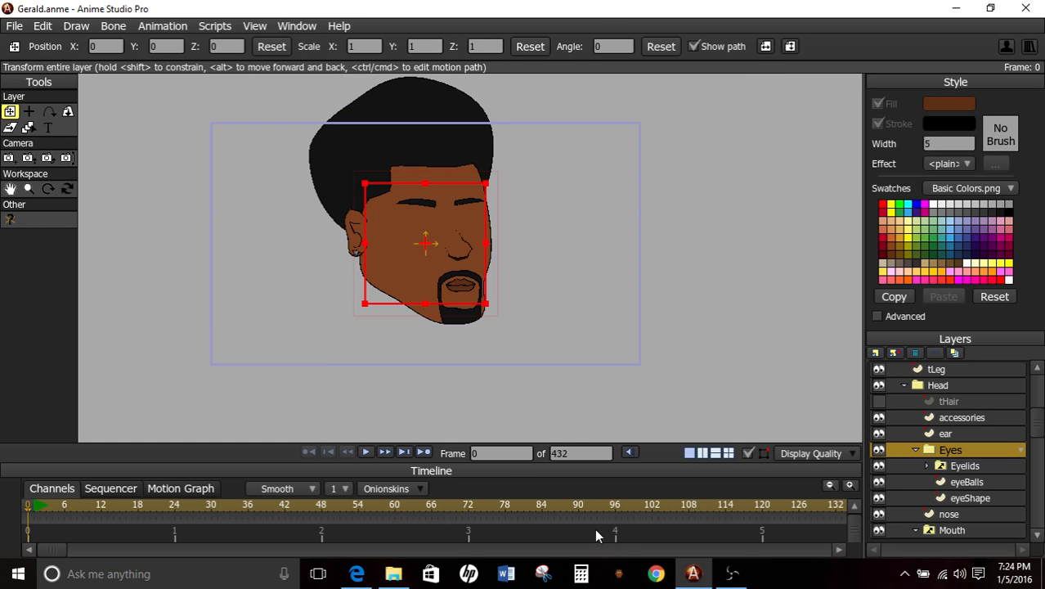
- Draw a pale yellow circle with the oval shape under the eyebrow nearer the ear, on the eyeShape layer
{"action": "left_click", "coordinate": [959, 502]}
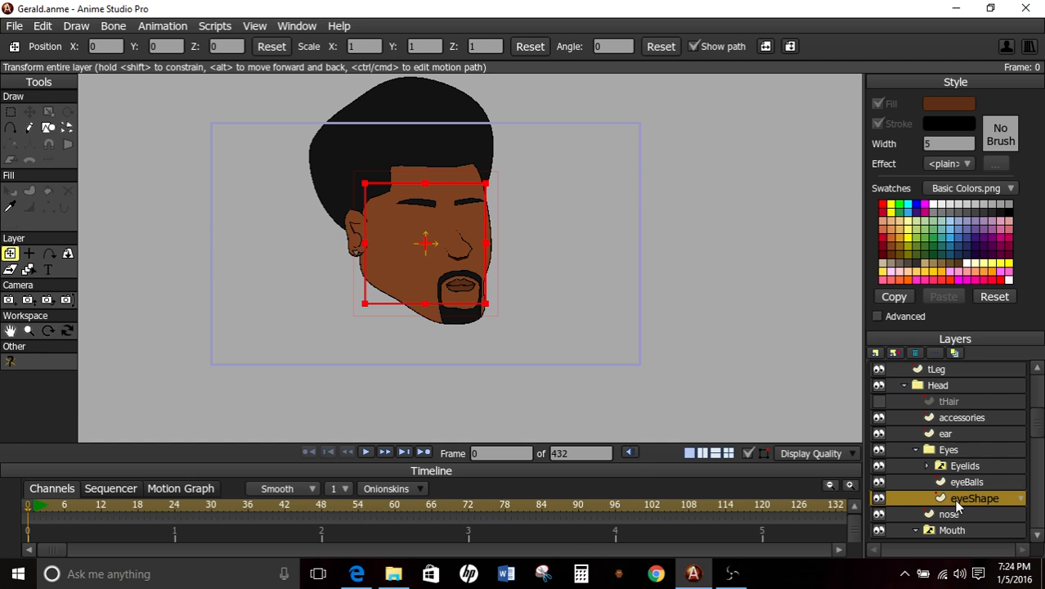
{"action": "left_click", "coordinate": [48, 127]}
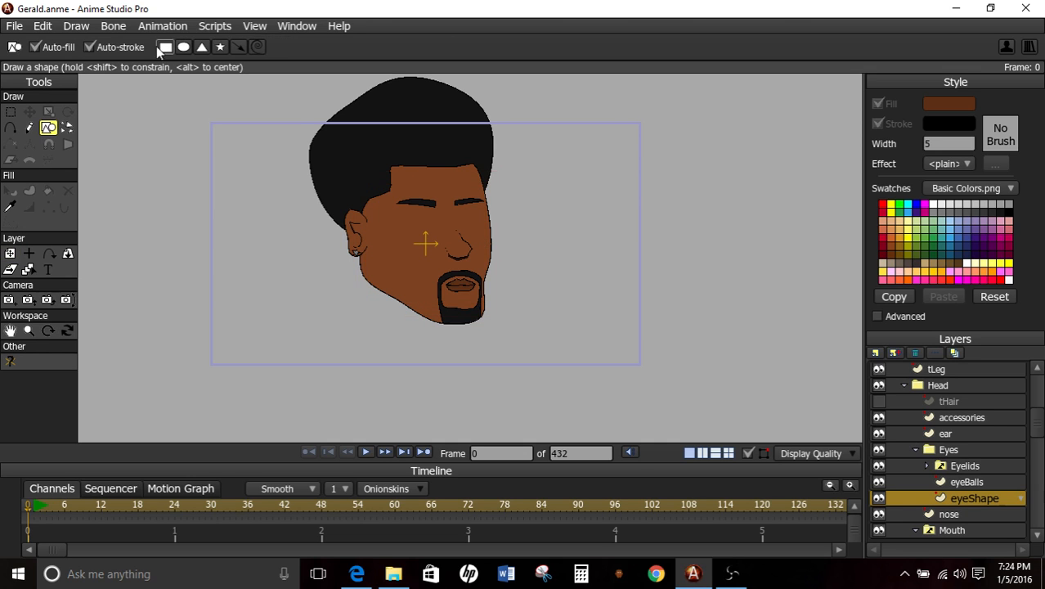
{"action": "scroll", "coordinate": [469, 196], "scroll_direction": "up", "scroll_amount": 3}
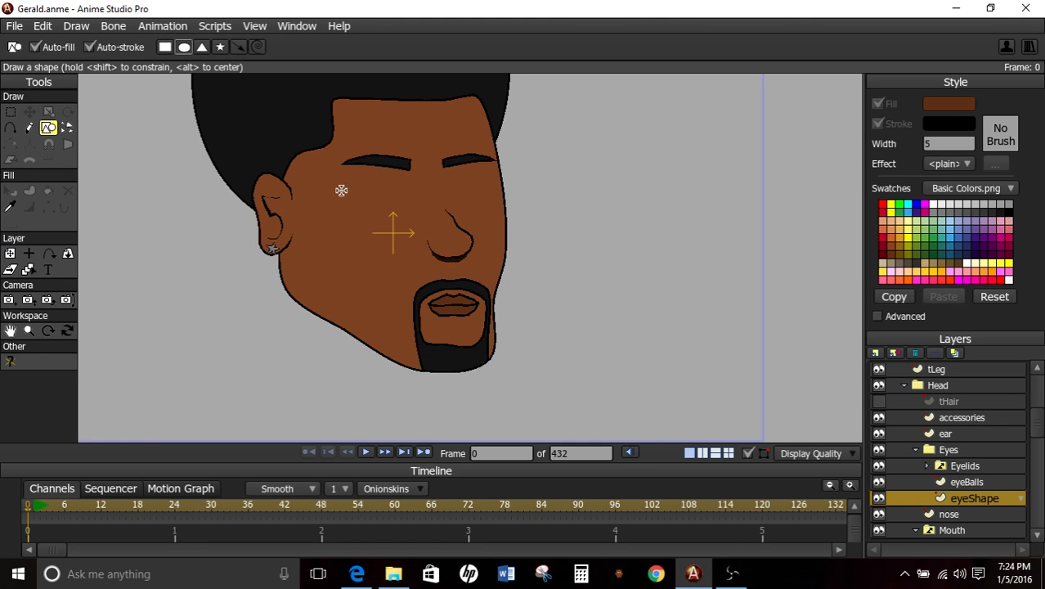
{"action": "left_click_drag", "start_coordinate": [350, 178], "coordinate": [401, 208]}
{"action": "left_click", "coordinate": [935, 204]}
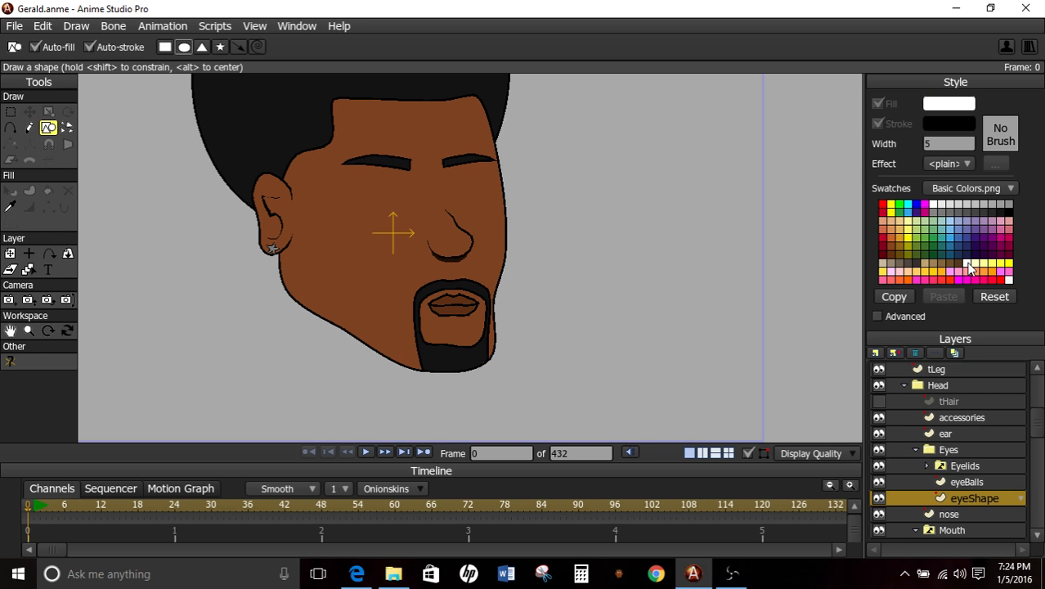
{"action": "left_click", "coordinate": [981, 264]}
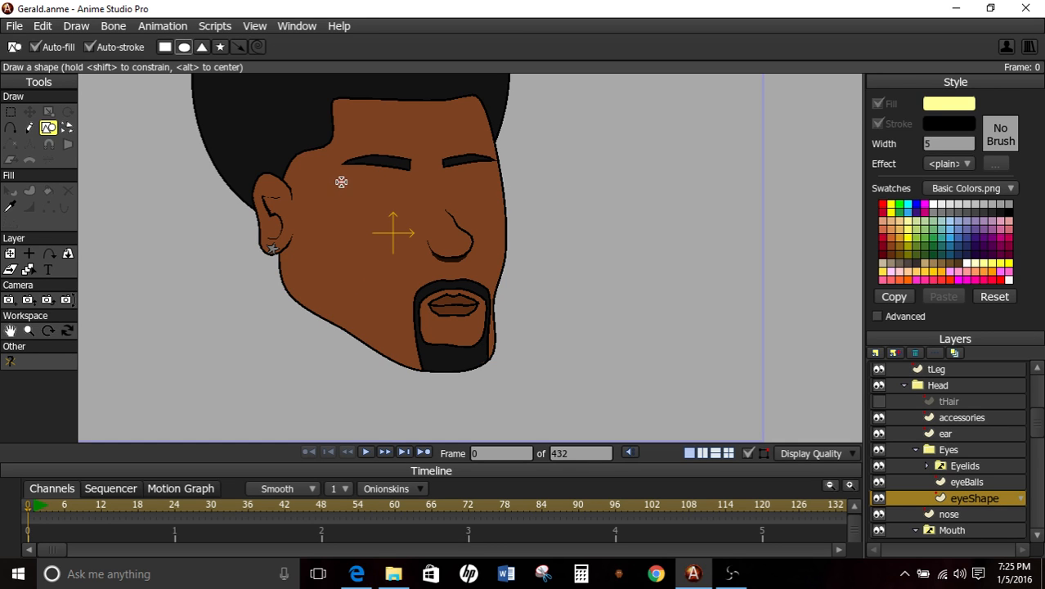
{"action": "left_click_drag", "start_coordinate": [340, 181], "coordinate": [407, 209]}
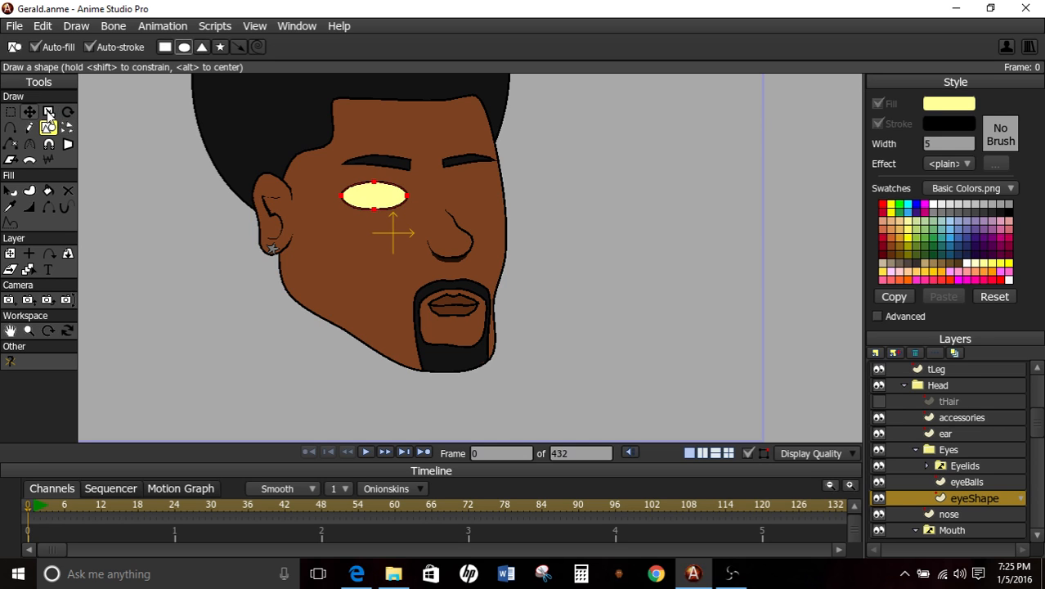
{"action": "key", "text": "ctrl+z"}
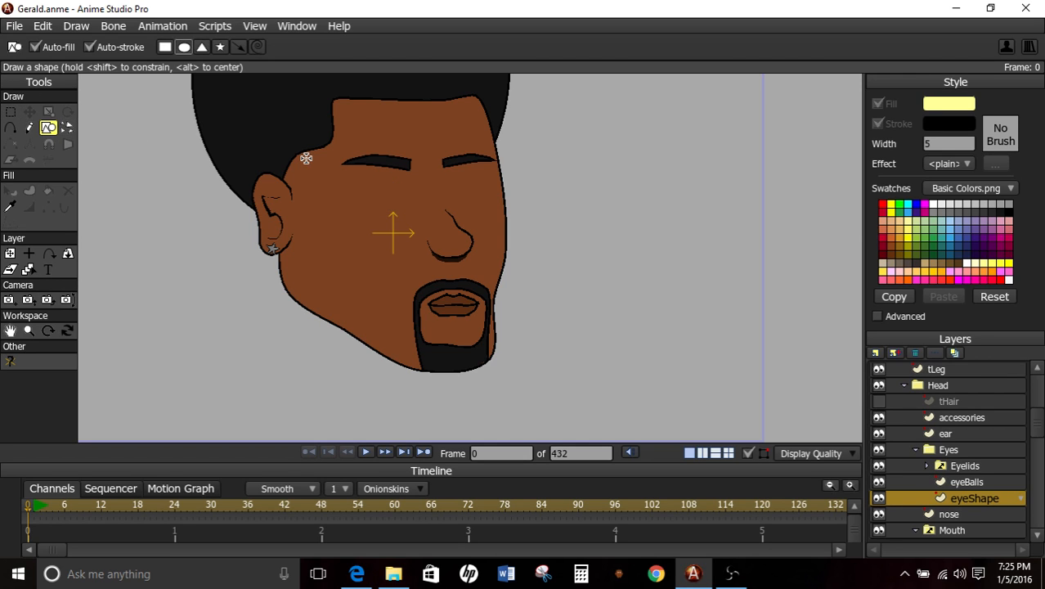
{"action": "mouse_move", "coordinate": [361, 180]}
{"action": "left_mouse_down"}
{"action": "mouse_move", "coordinate": [413, 226]}
{"action": "mouse_move", "coordinate": [379, 195]}
{"action": "left_mouse_up"}
- Duplicate the pale yellow eye circle and place the copy level with it under the other eyebrow
{"action": "left_click", "coordinate": [29, 111]}
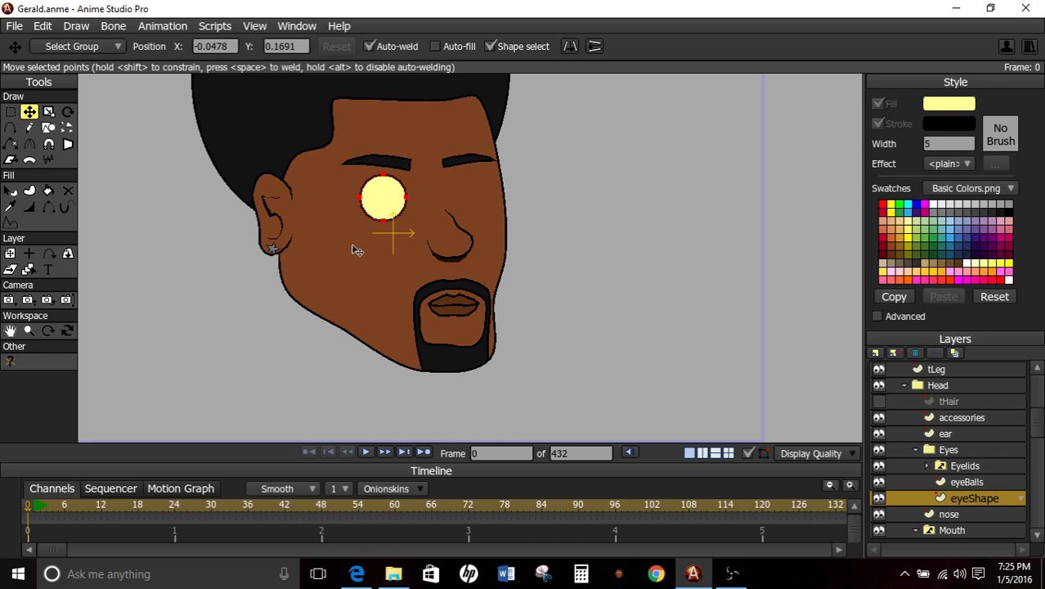
{"action": "key", "text": "ctrl+c"}
{"action": "key", "text": "ctrl+v"}
{"action": "left_click_drag", "start_coordinate": [210, 298], "coordinate": [320, 296]}
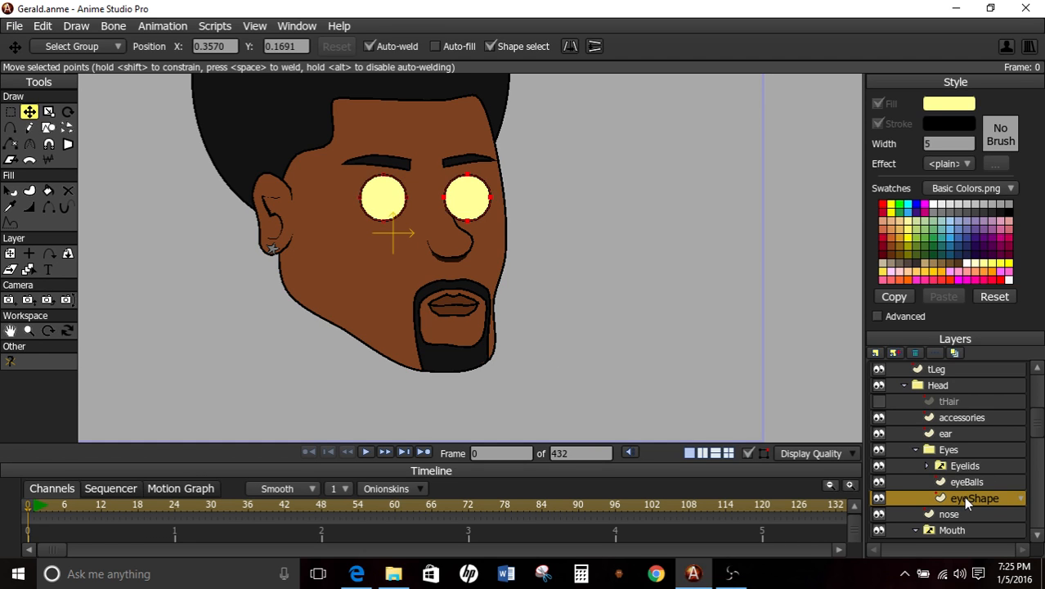
- Reorder the Eyes group so that it sits between the nose layer and the Mouth group
{"action": "left_click_drag", "start_coordinate": [939, 454], "coordinate": [940, 523]}
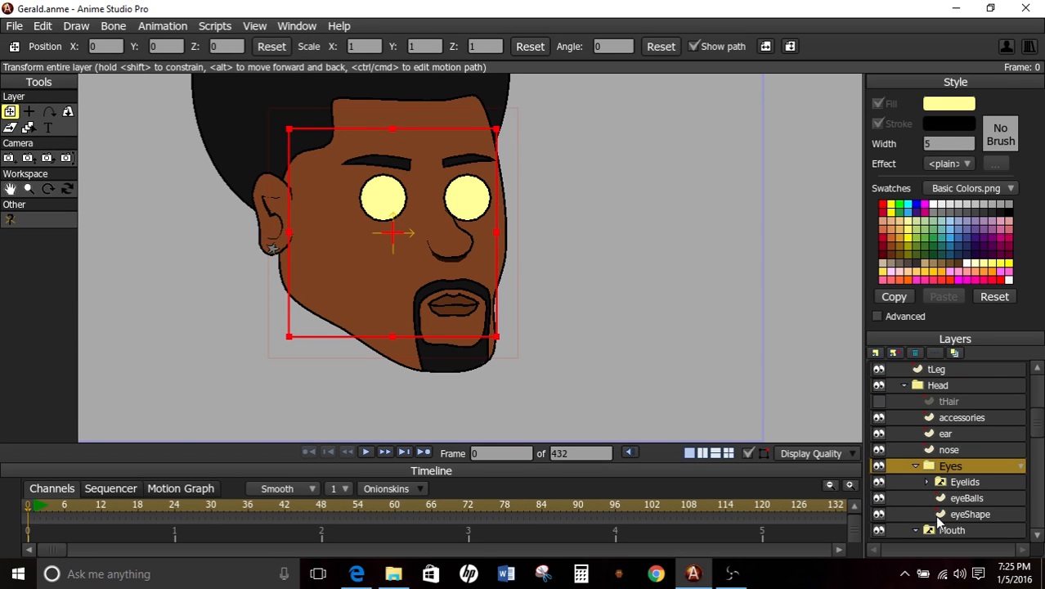
{"action": "scroll", "coordinate": [546, 247], "scroll_direction": "up", "scroll_amount": 2}
{"action": "scroll", "coordinate": [546, 247], "scroll_direction": "up", "scroll_amount": 2}
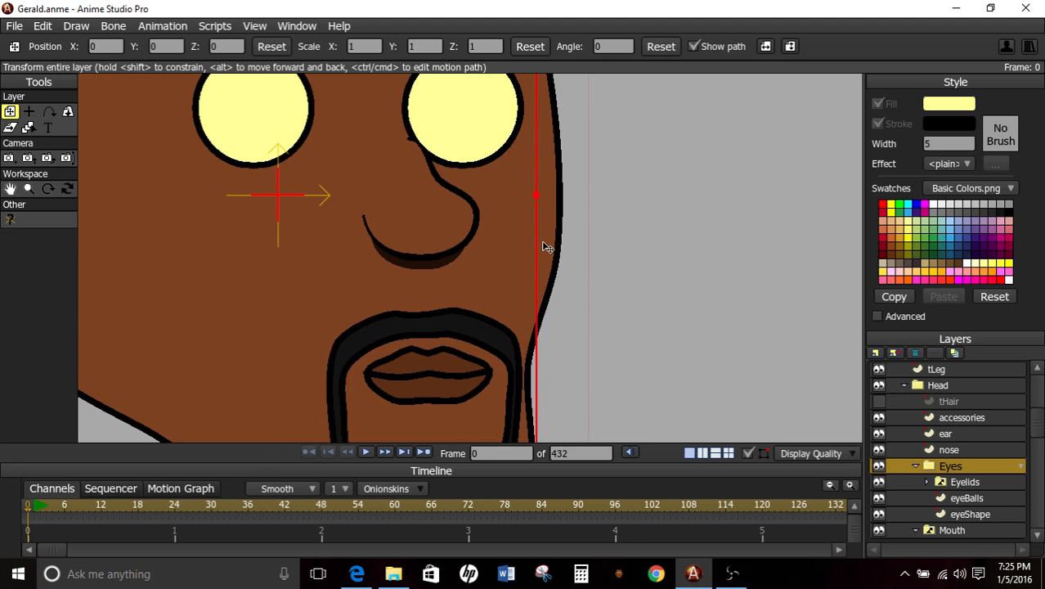
{"action": "scroll", "coordinate": [590, 282], "scroll_direction": "down", "scroll_amount": 2}
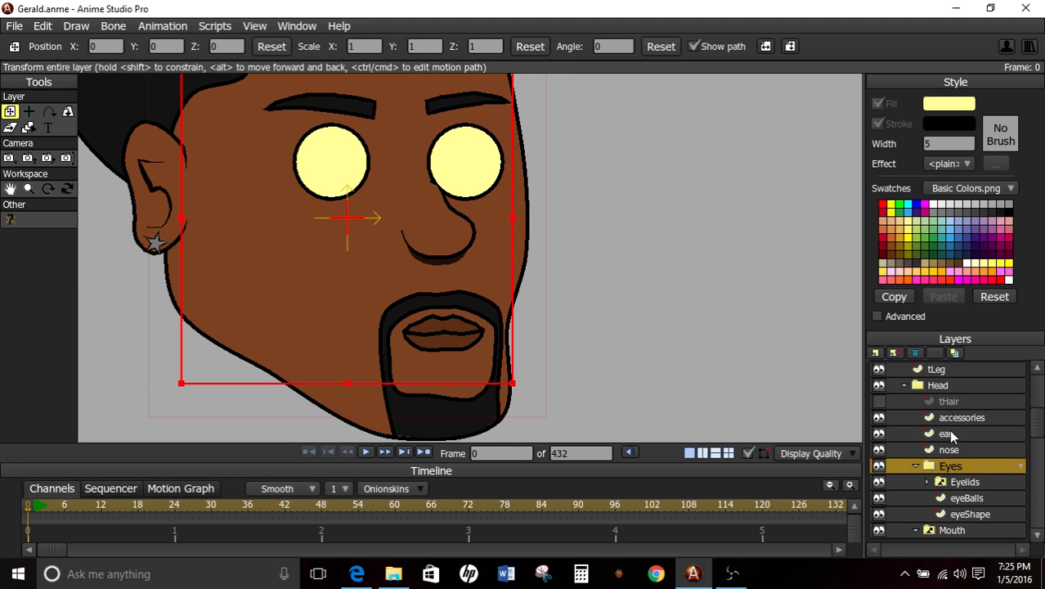
- Reposition the eye circles on the eyeShape layer to about X 0.008, Y 0.162 and X 0.364, Y 0.169
{"action": "left_click", "coordinate": [968, 514]}
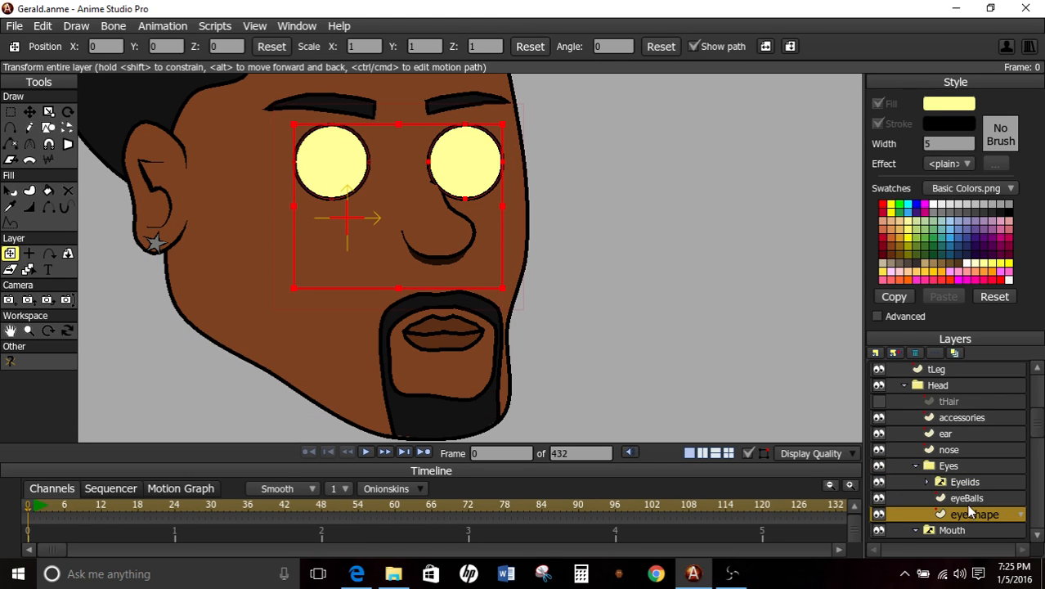
{"action": "left_click", "coordinate": [29, 112]}
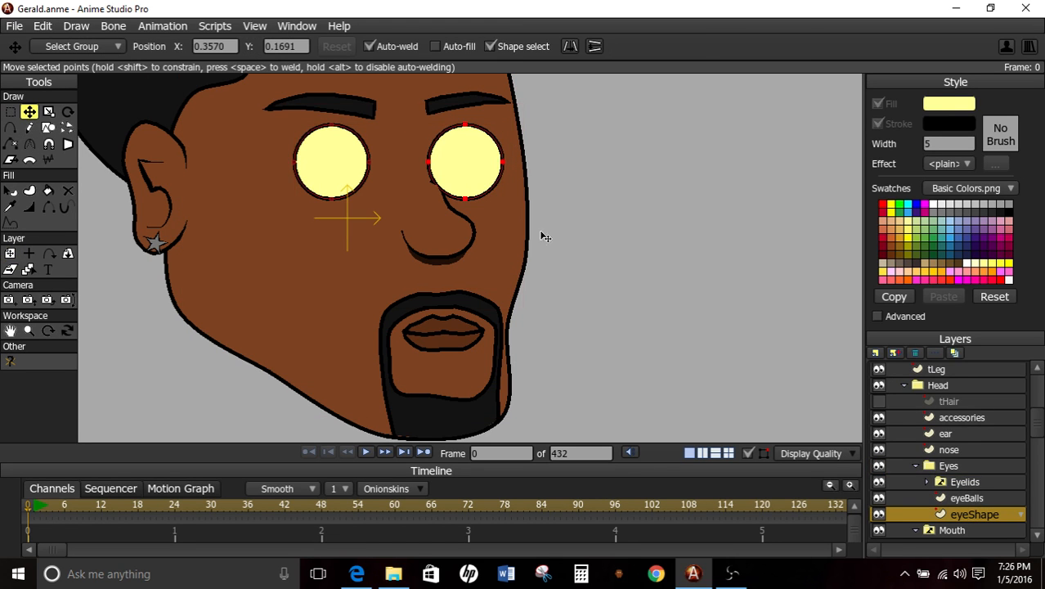
{"action": "left_click_drag", "start_coordinate": [333, 177], "coordinate": [353, 173]}
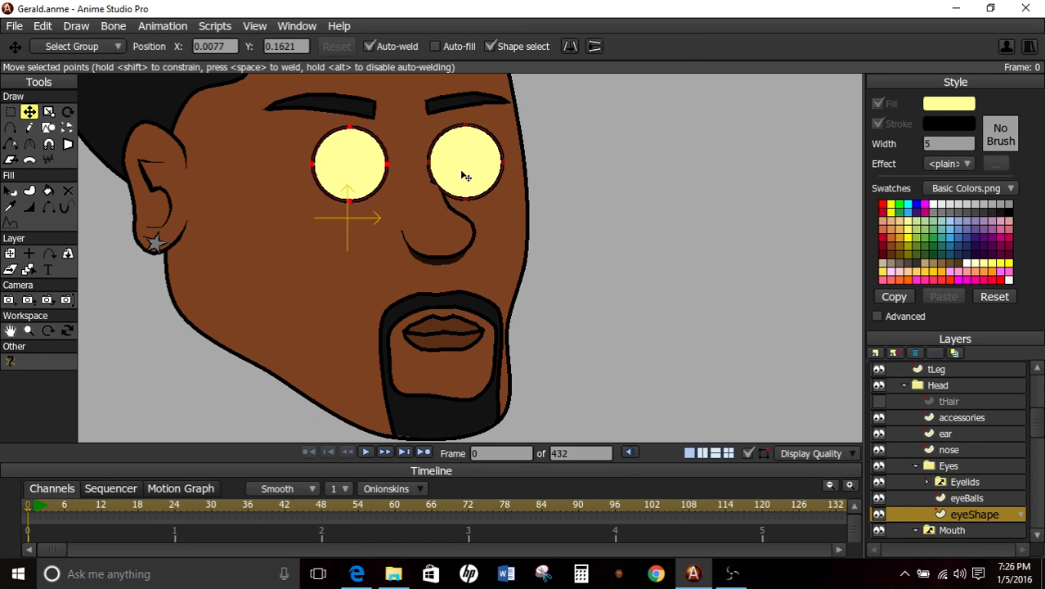
{"action": "mouse_move", "coordinate": [467, 173]}
{"action": "left_mouse_down"}
{"action": "mouse_move", "coordinate": [460, 180]}
{"action": "mouse_move", "coordinate": [465, 173]}
{"action": "left_mouse_up"}
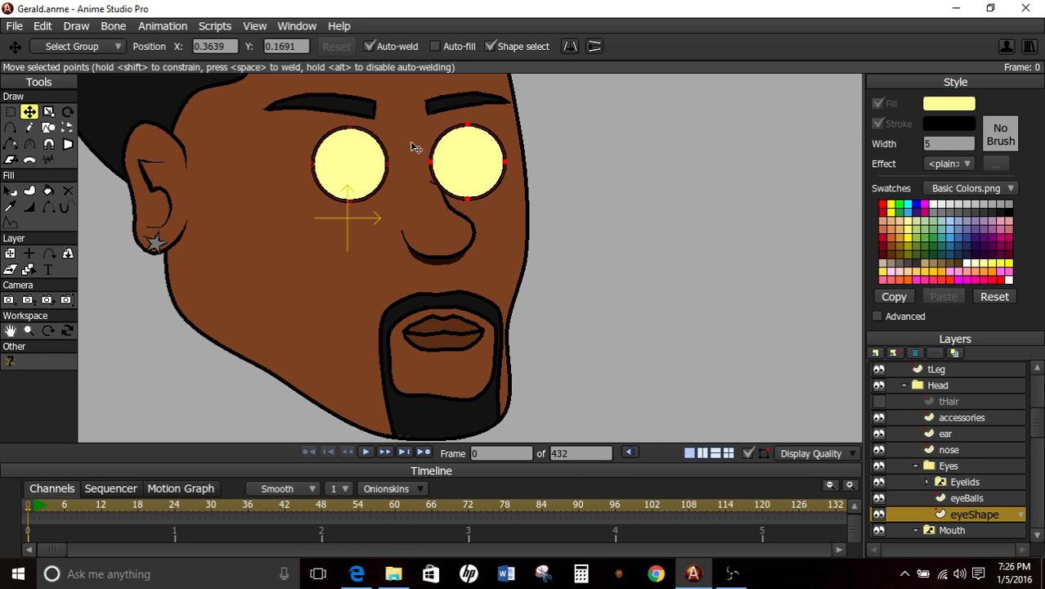
- Shift the whole Brows group horizontally to about X 0.156 to line up with the eye circles
{"action": "scroll", "coordinate": [956, 491], "scroll_direction": "down", "scroll_amount": 3}
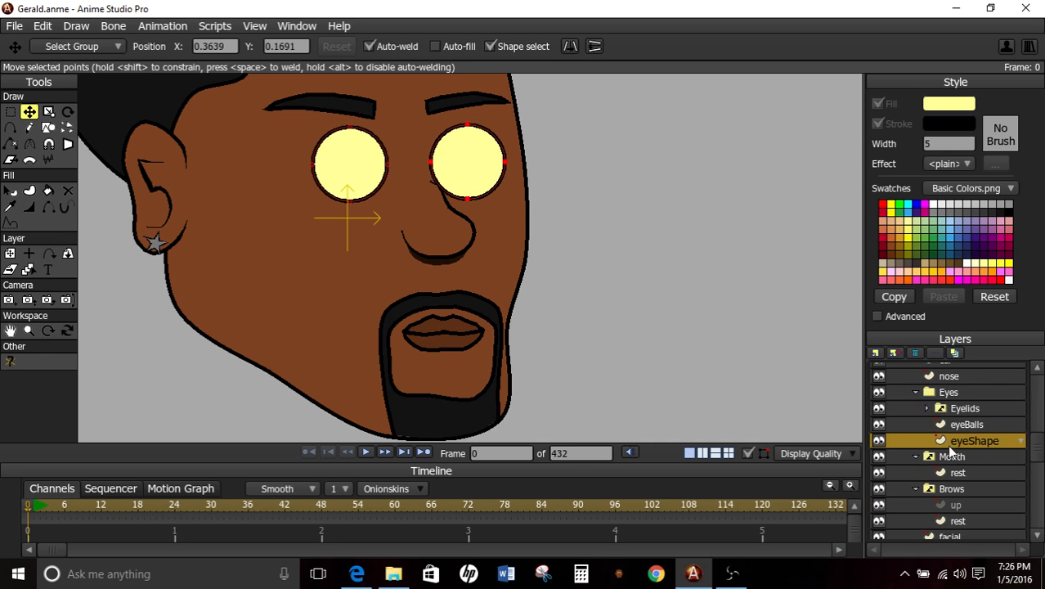
{"action": "left_click", "coordinate": [956, 489]}
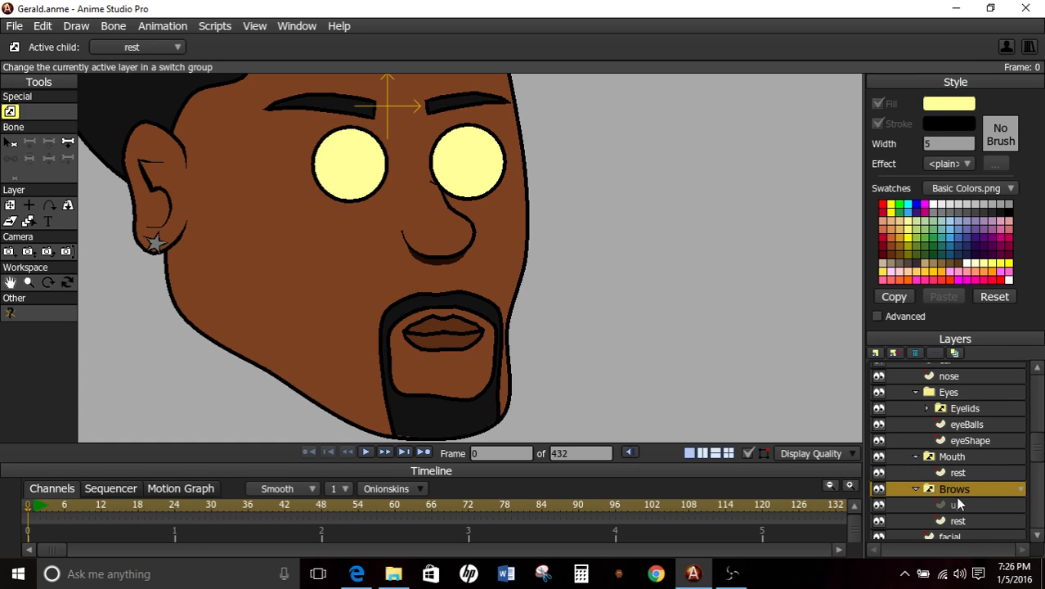
{"action": "left_click", "coordinate": [10, 205]}
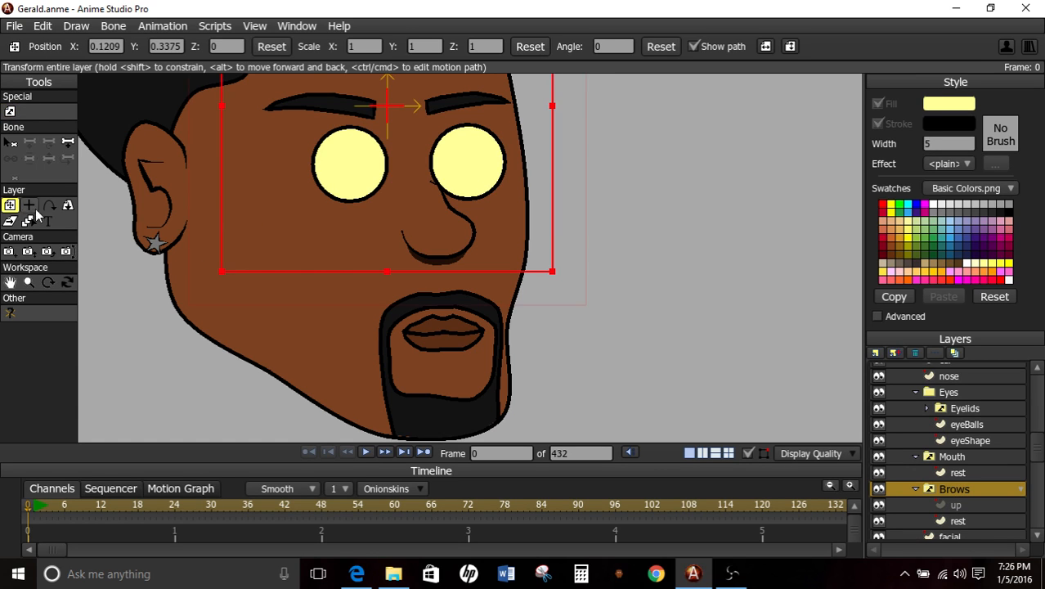
{"action": "mouse_move", "coordinate": [421, 204]}
{"action": "left_mouse_down"}
{"action": "mouse_move", "coordinate": [436, 200]}
{"action": "mouse_move", "coordinate": [422, 191]}
{"action": "left_mouse_up"}
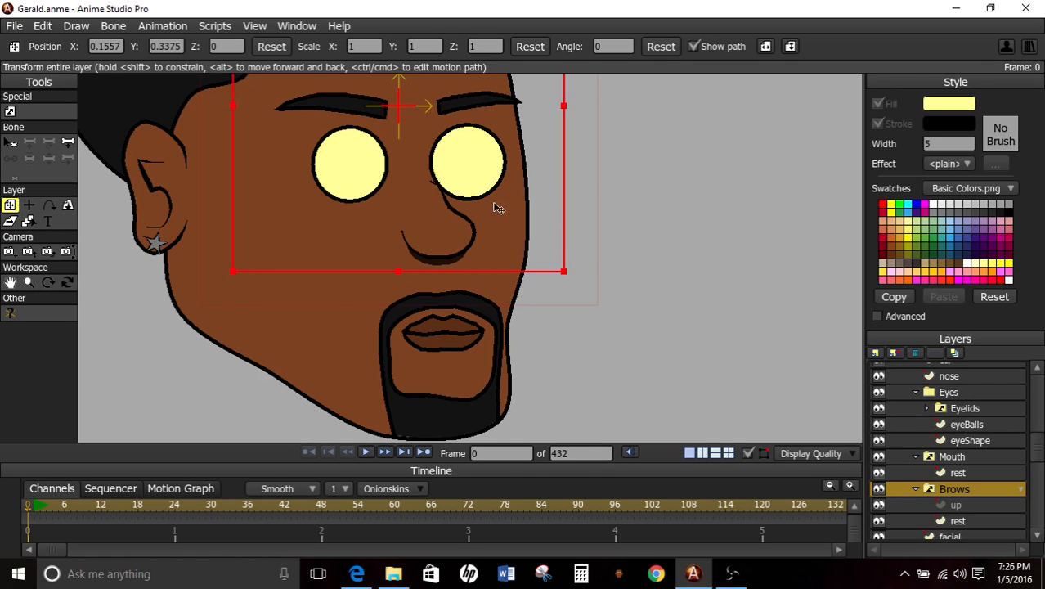
- Set the eyeShape layer's masking to "+ Add to mask" with Exclude Strokes enabled
{"action": "left_click", "coordinate": [968, 440]}
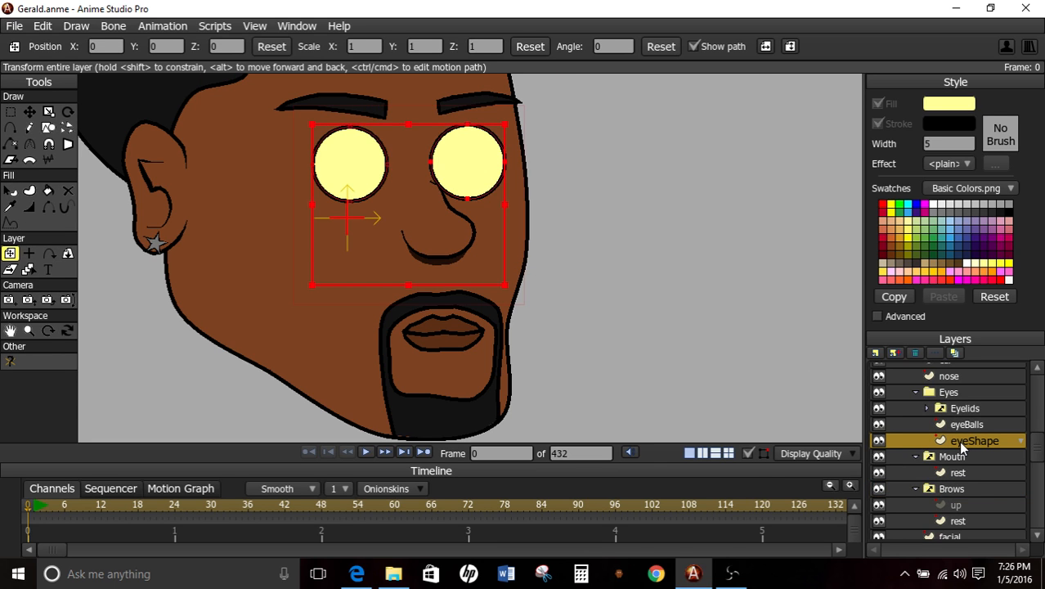
{"action": "double_click", "coordinate": [959, 441]}
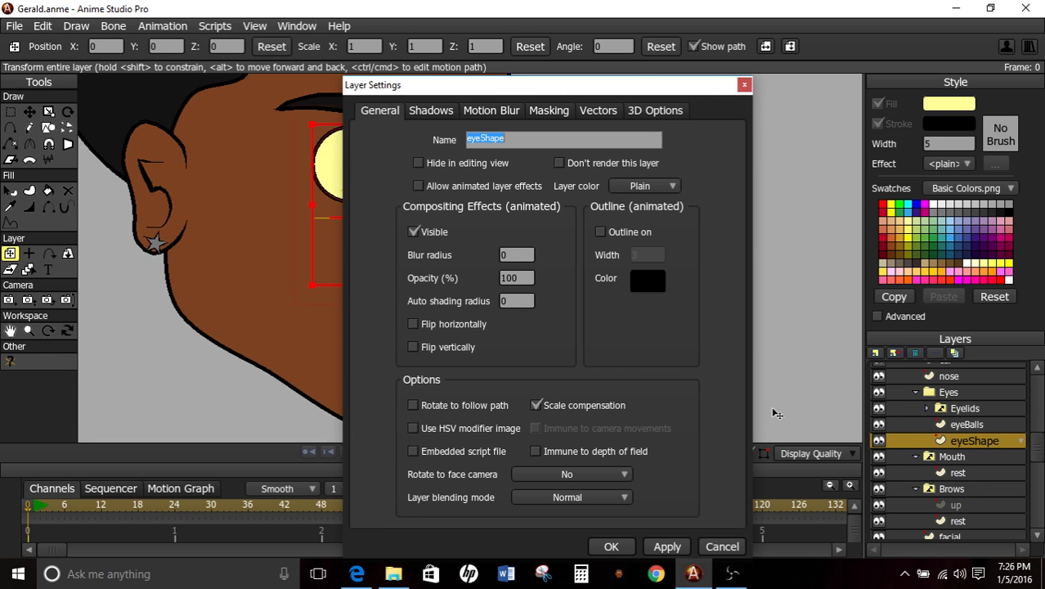
{"action": "left_click", "coordinate": [546, 112]}
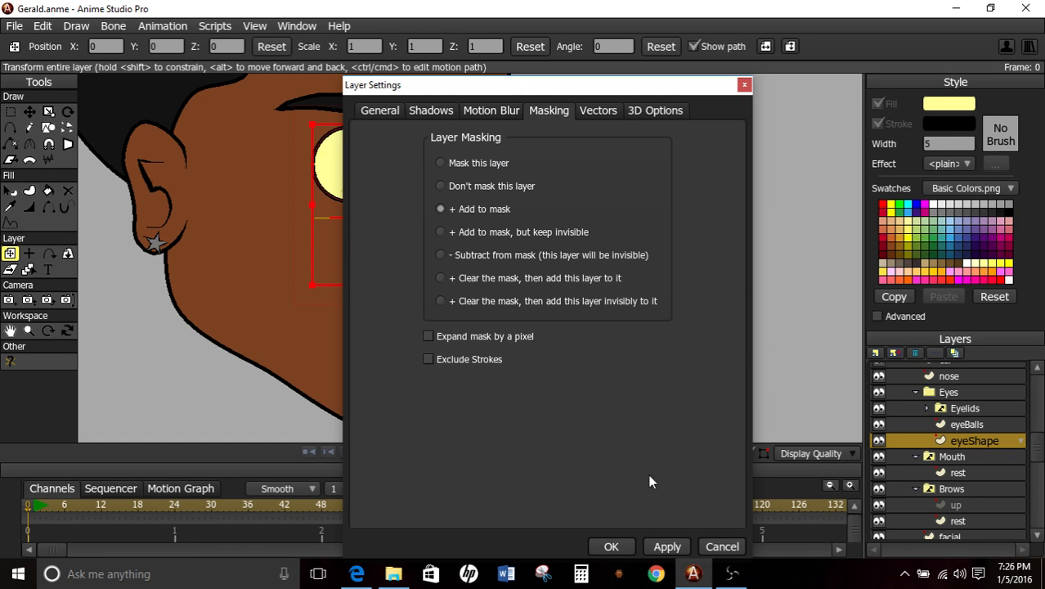
{"action": "left_click", "coordinate": [470, 165]}
{"action": "left_click", "coordinate": [658, 548]}
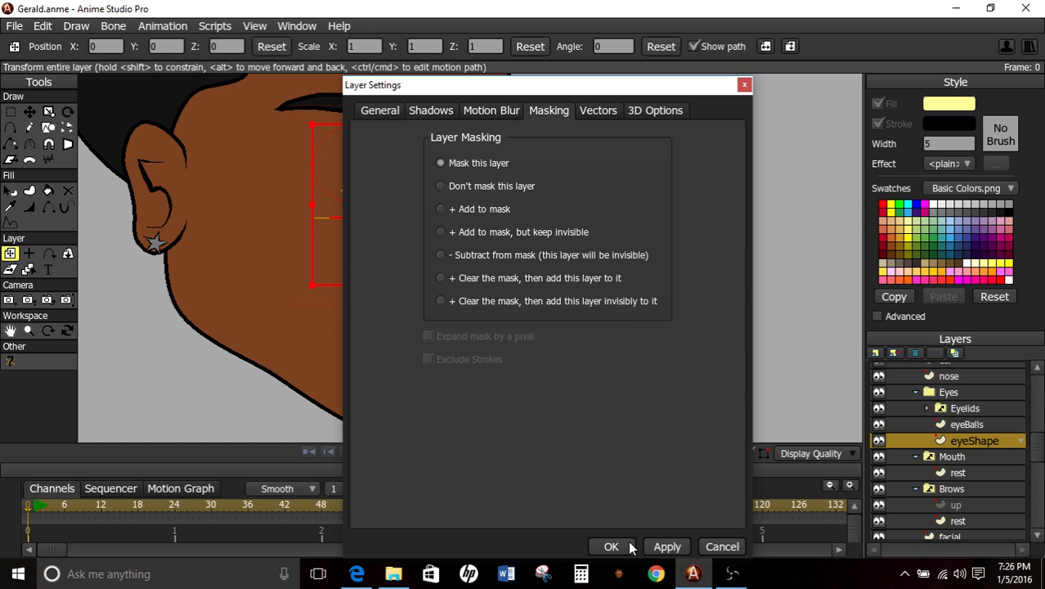
{"action": "left_click", "coordinate": [465, 210]}
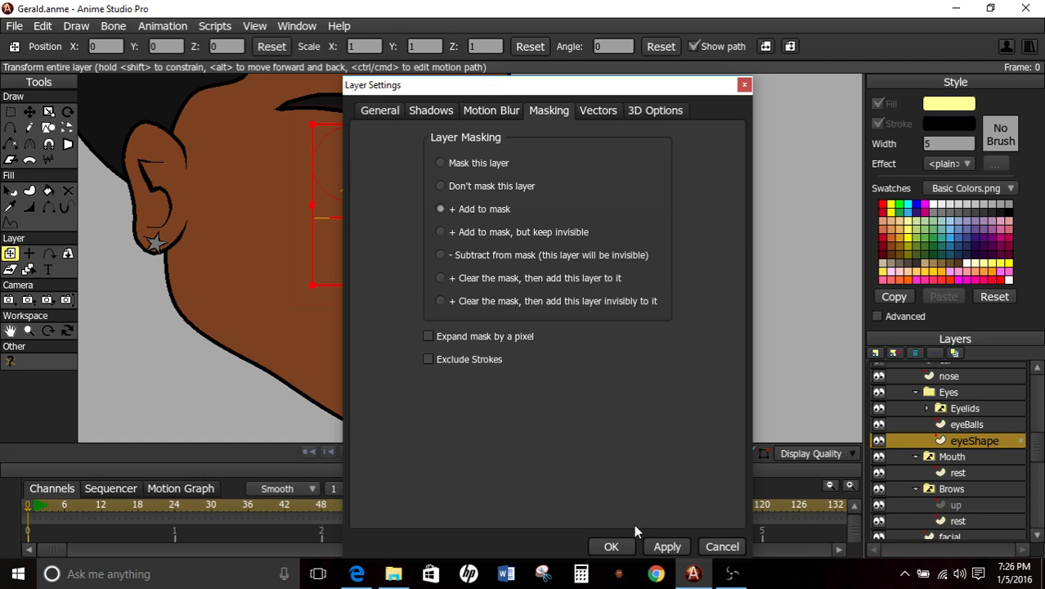
{"action": "left_click", "coordinate": [656, 547]}
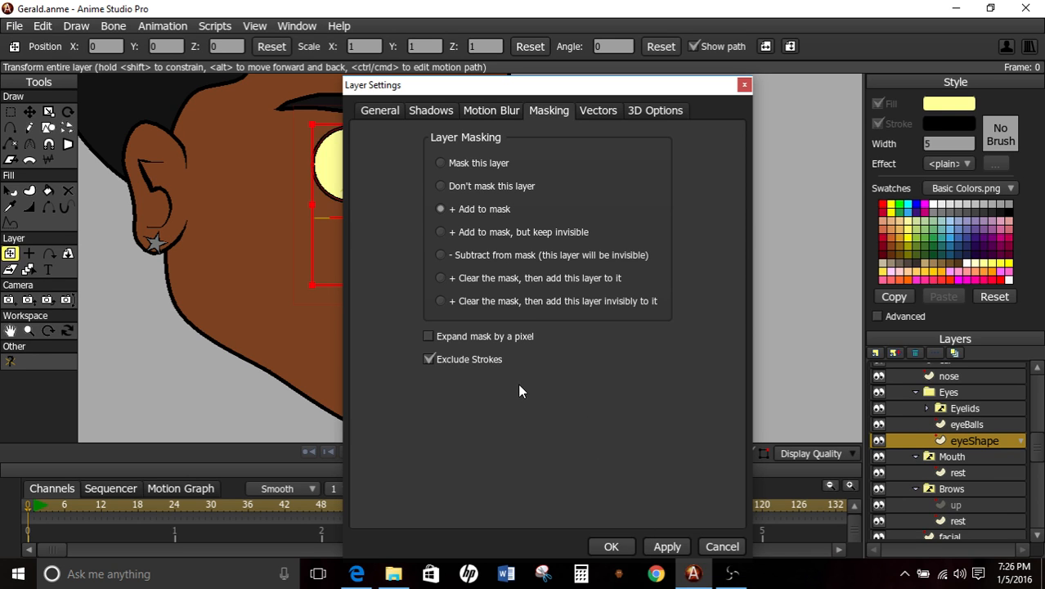
{"action": "left_click", "coordinate": [630, 547]}
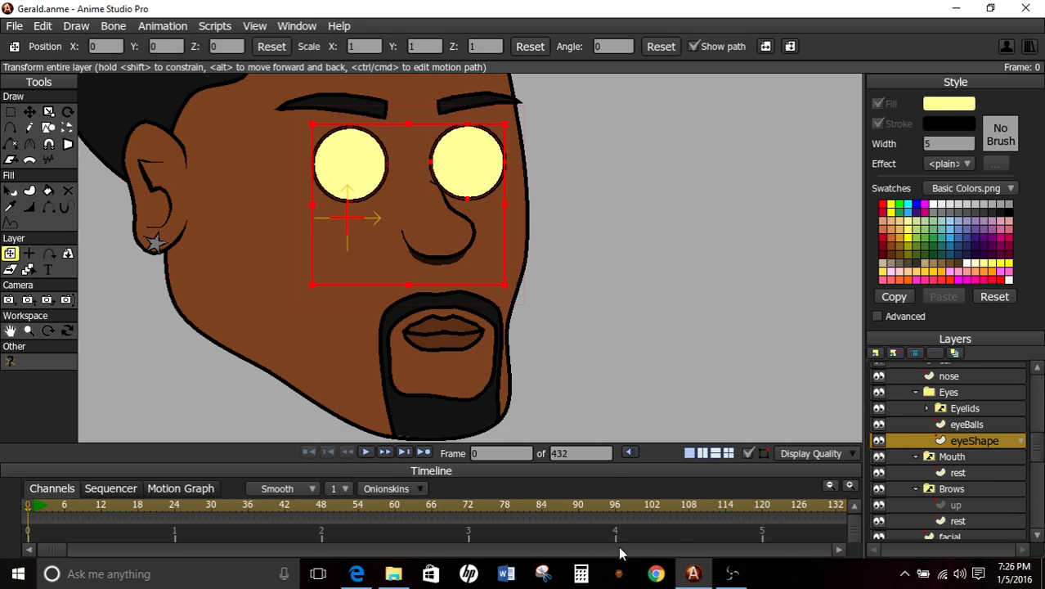
- Try to set the X position of the selected eye circle on the eyeShape layer to 0
{"action": "left_click", "coordinate": [958, 426]}
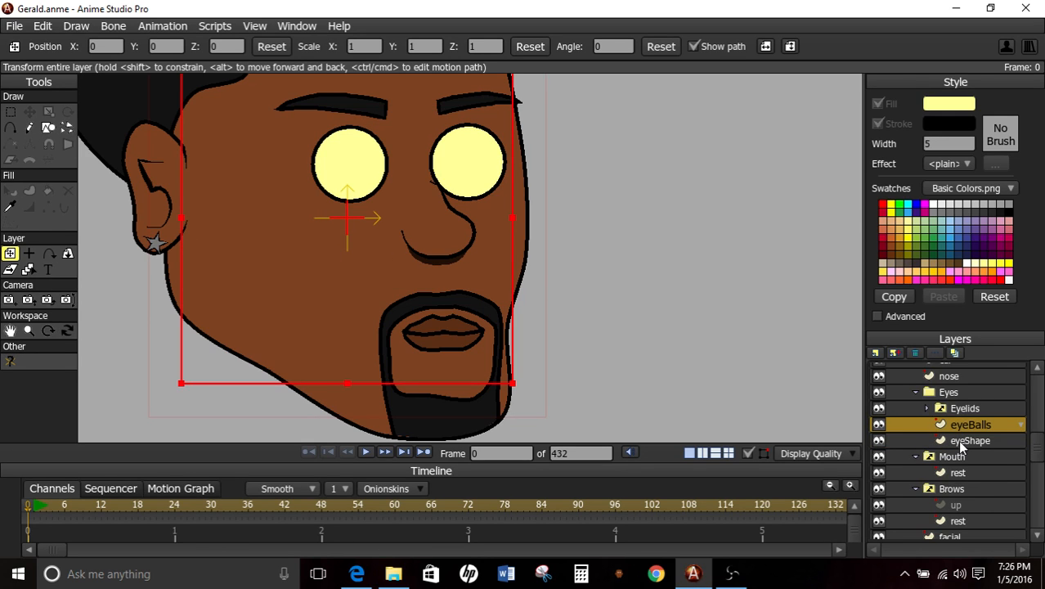
{"action": "left_click", "coordinate": [957, 441]}
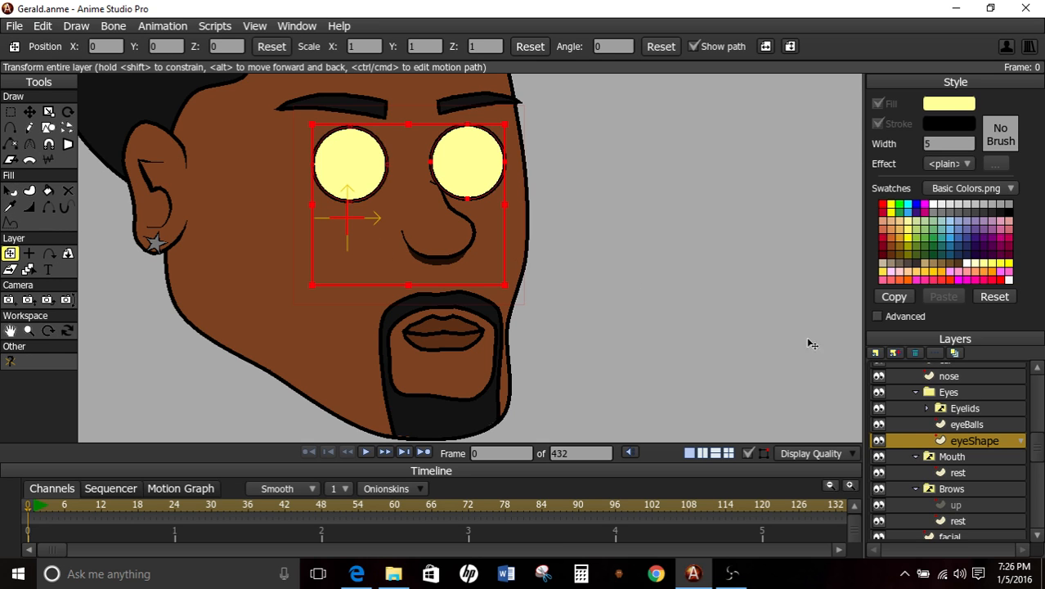
{"action": "left_click", "coordinate": [29, 112]}
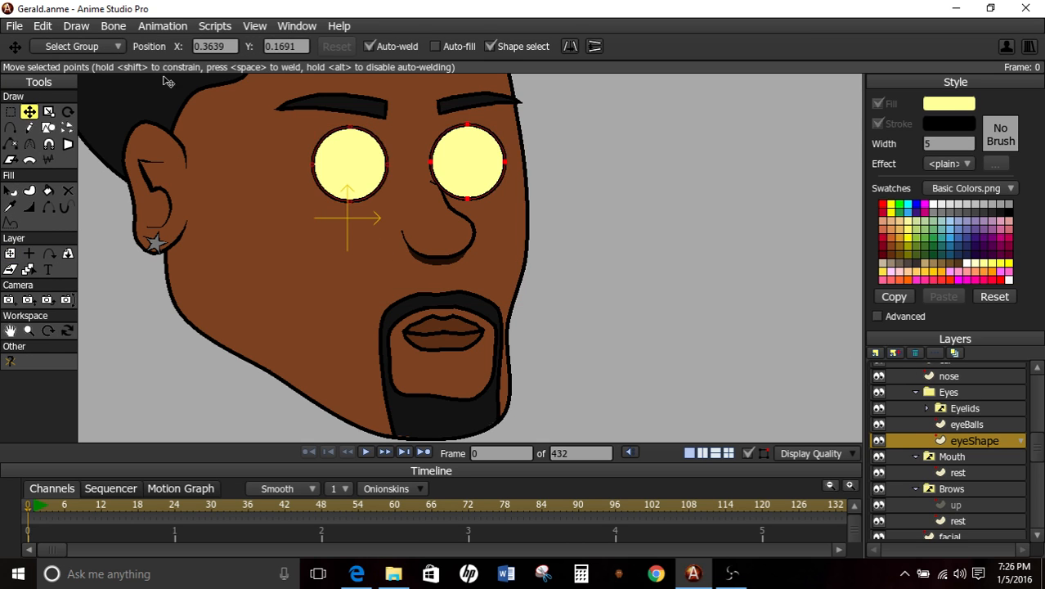
{"action": "left_click", "coordinate": [226, 46]}
{"action": "type", "text": "0"}
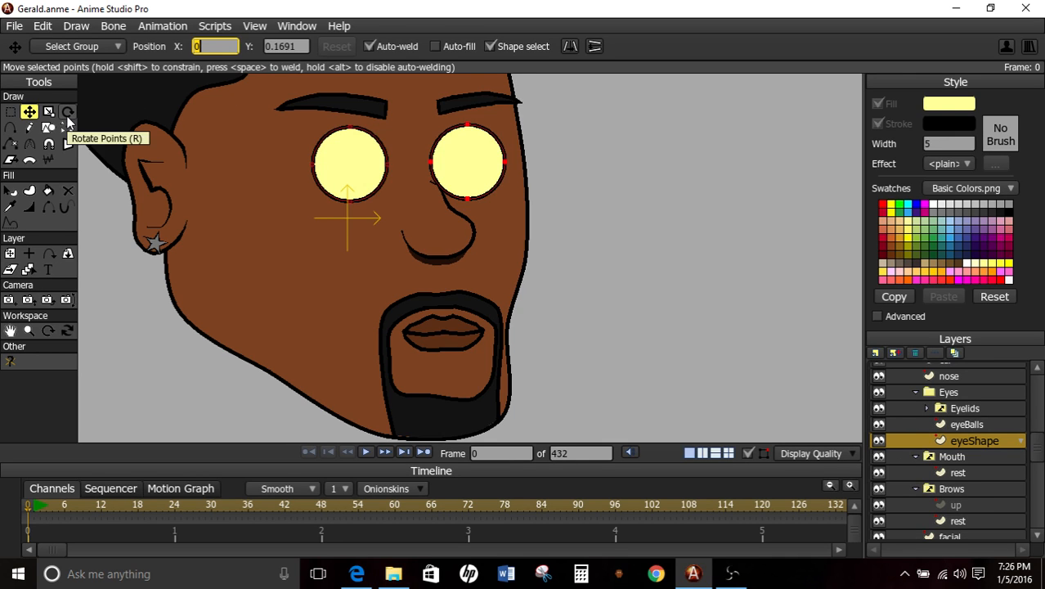
{"action": "key", "text": "Return"}
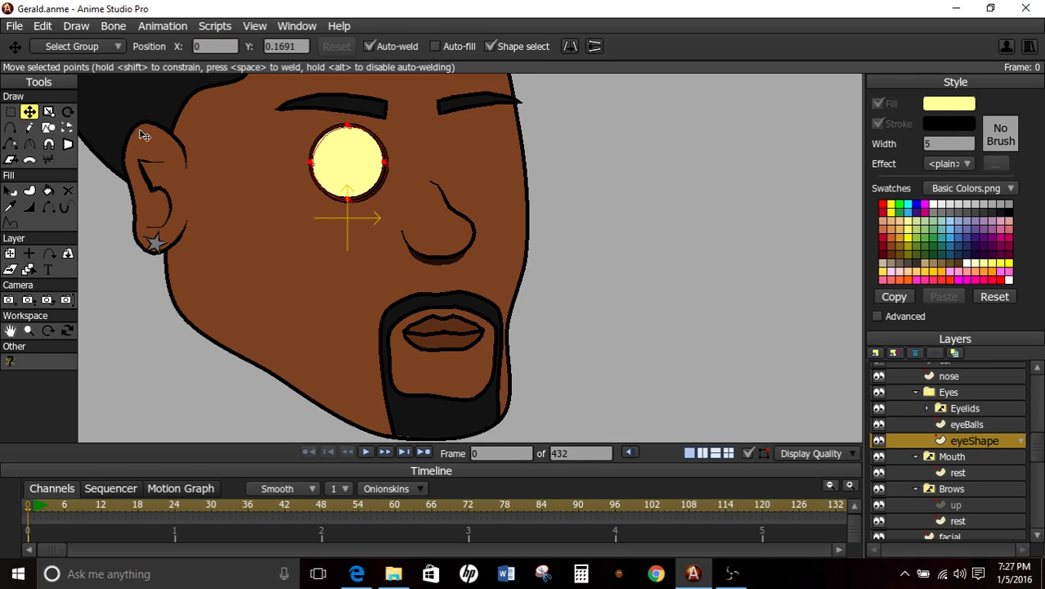
{"action": "key", "text": "ctrl+z"}
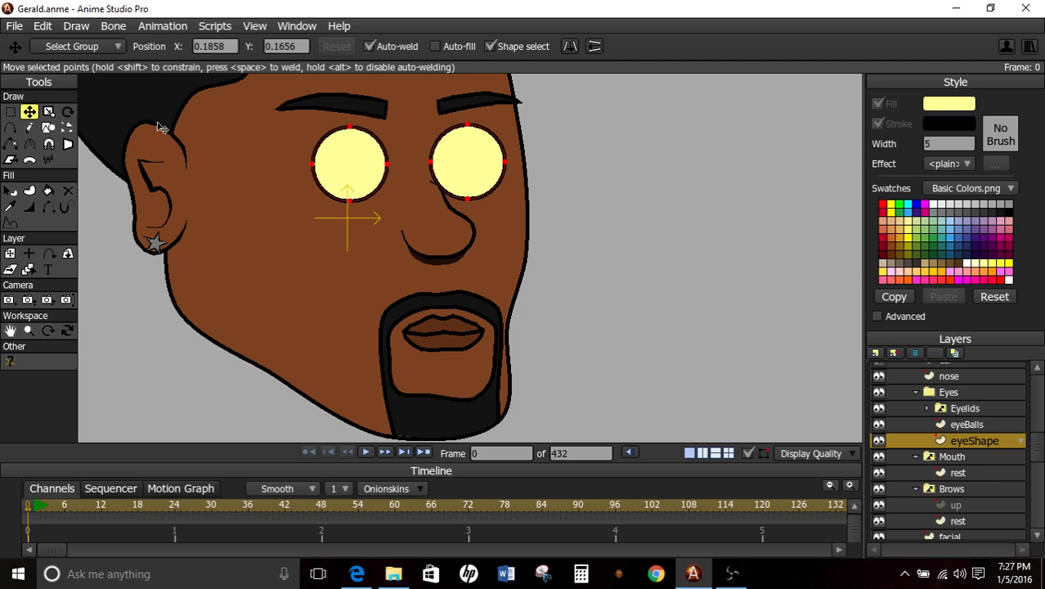
- Centre both eye circles together at X 0, Y 0, and move the whole Eyes group back under the eyebrows
{"action": "left_click", "coordinate": [230, 45]}
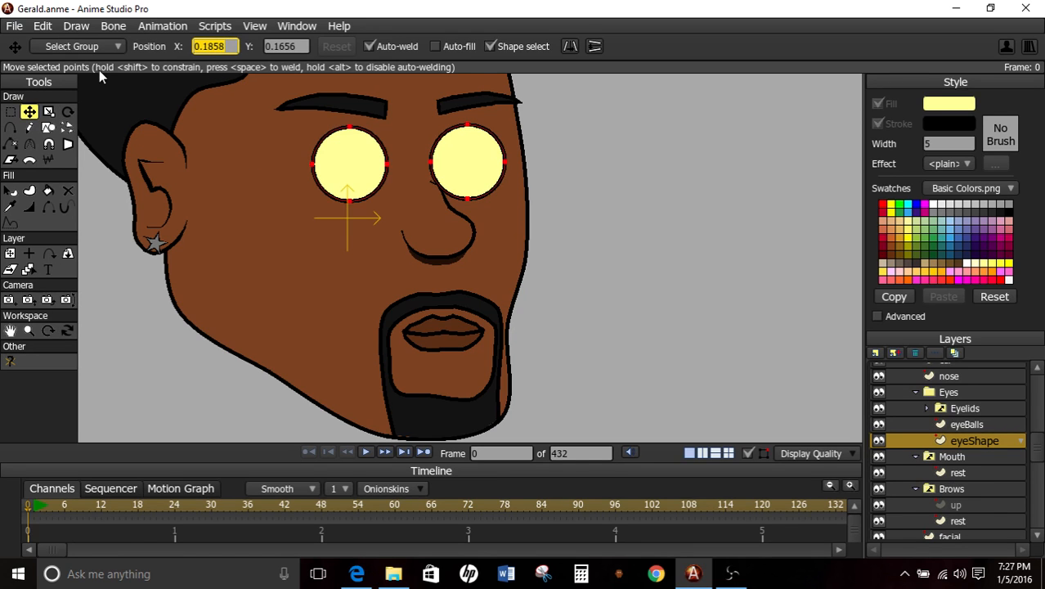
{"action": "type", "text": "0"}
{"action": "key", "text": "Tab"}
{"action": "type", "text": "0"}
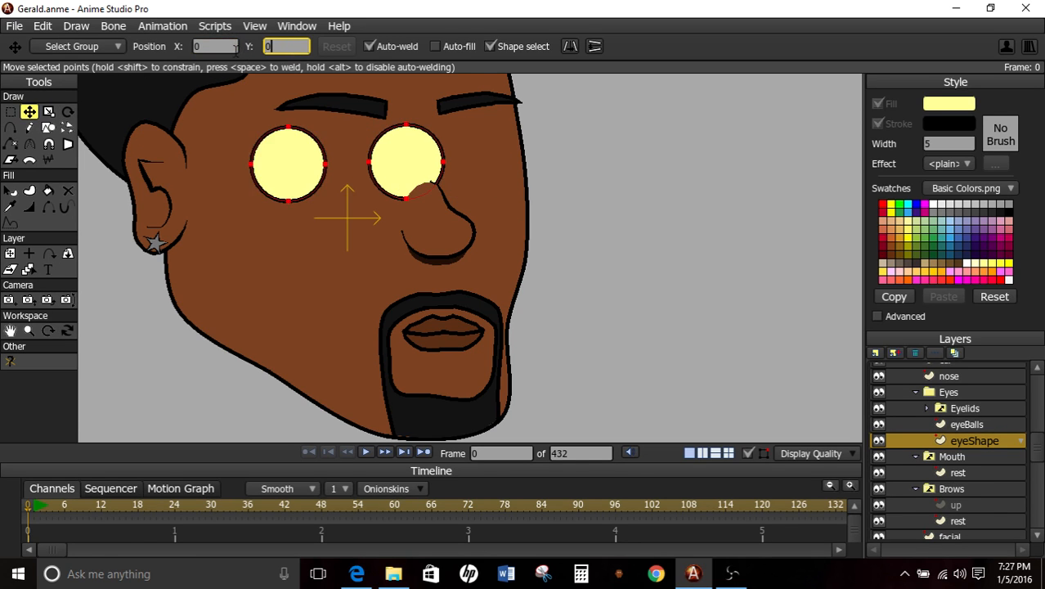
{"action": "key", "text": "Return"}
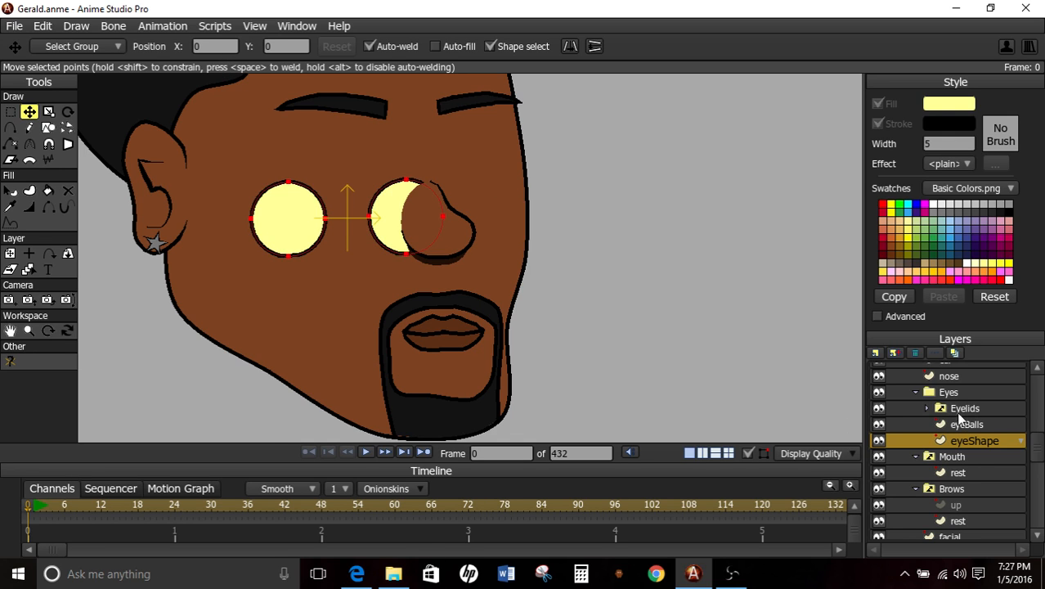
{"action": "left_click", "coordinate": [948, 393]}
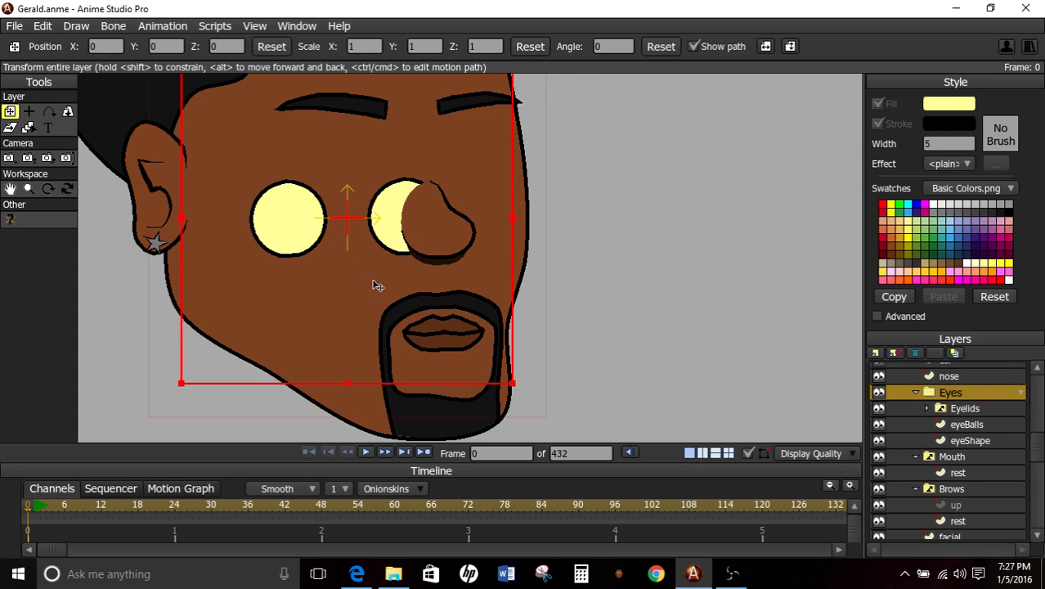
{"action": "left_click_drag", "start_coordinate": [301, 276], "coordinate": [368, 226]}
- Rename the eyeBalls layer as pupils
{"action": "left_click", "coordinate": [962, 425]}
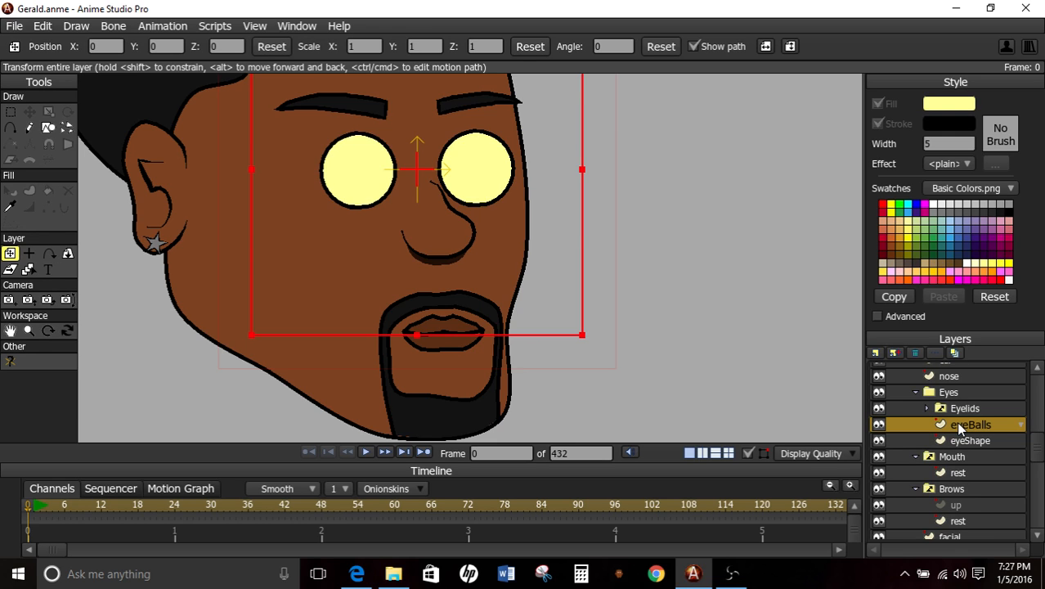
{"action": "left_click", "coordinate": [47, 128]}
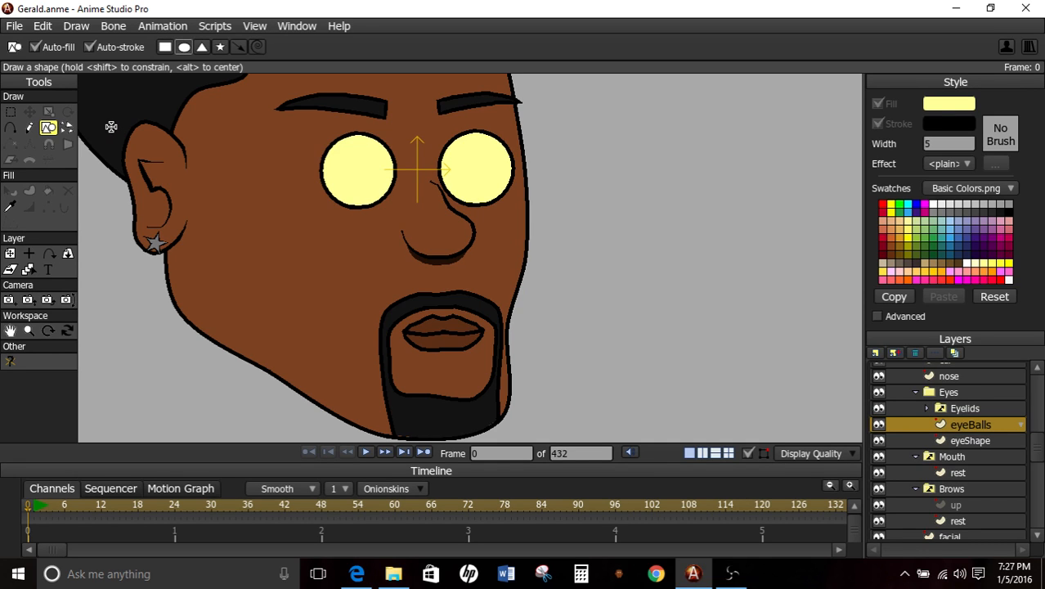
{"action": "double_click", "coordinate": [966, 424]}
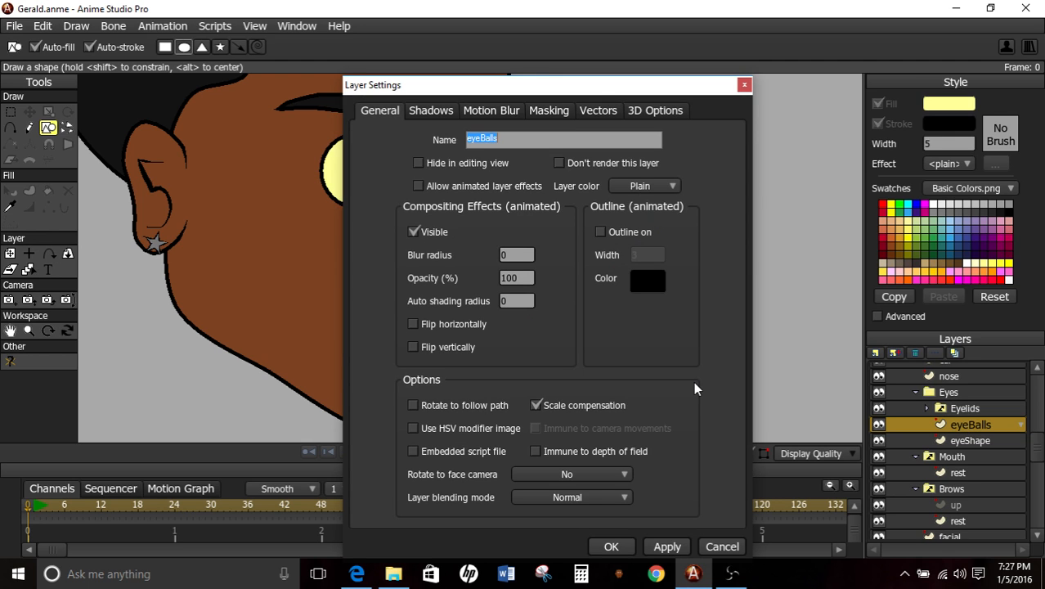
{"action": "type", "text": "pupils"}
{"action": "key", "text": "Return"}
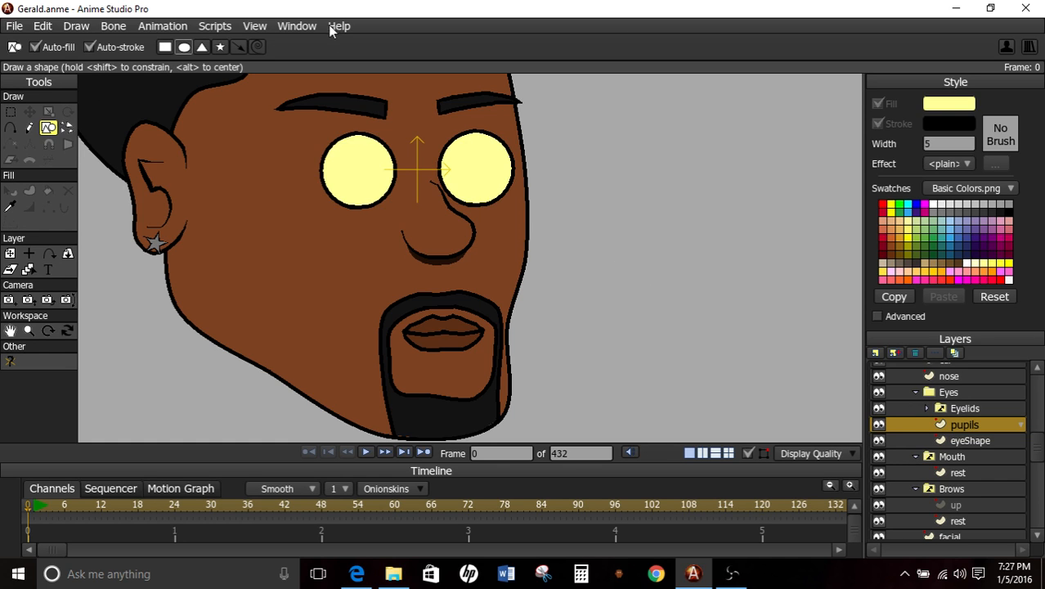
- Draw a small black circle on the pupils layer and move it over one eye's upper edge, about X -0.204, Y 0.097
{"action": "left_click", "coordinate": [1007, 216]}
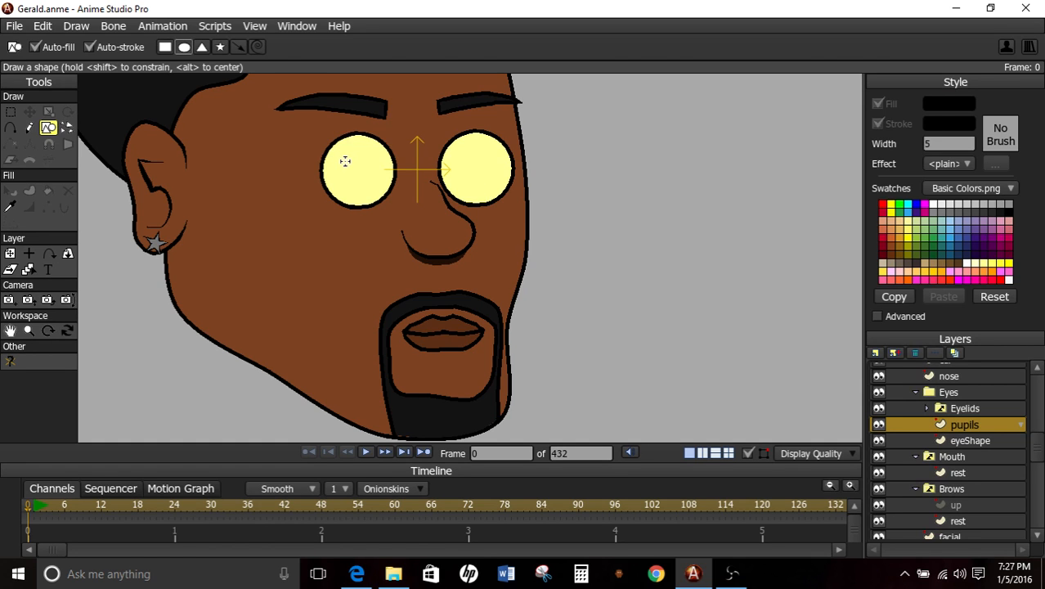
{"action": "mouse_move", "coordinate": [345, 161]}
{"action": "left_mouse_down"}
{"action": "mouse_move", "coordinate": [392, 202]}
{"action": "mouse_move", "coordinate": [364, 235]}
{"action": "mouse_move", "coordinate": [329, 238]}
{"action": "mouse_move", "coordinate": [291, 211]}
{"action": "mouse_move", "coordinate": [306, 156]}
{"action": "mouse_move", "coordinate": [367, 103]}
{"action": "mouse_move", "coordinate": [420, 123]}
{"action": "mouse_move", "coordinate": [360, 149]}
{"action": "left_mouse_up"}
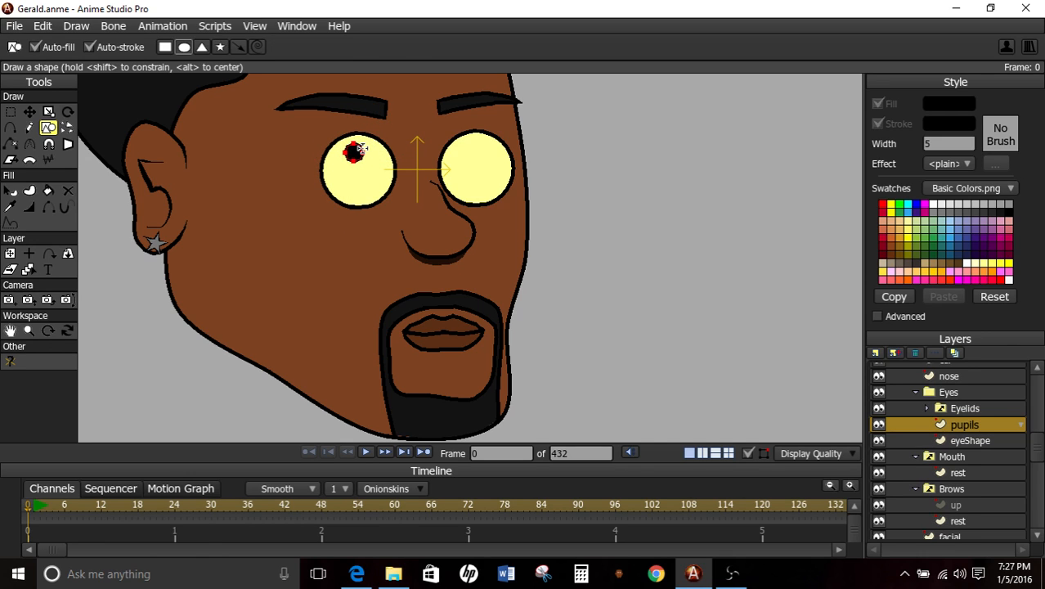
{"action": "left_click", "coordinate": [29, 111]}
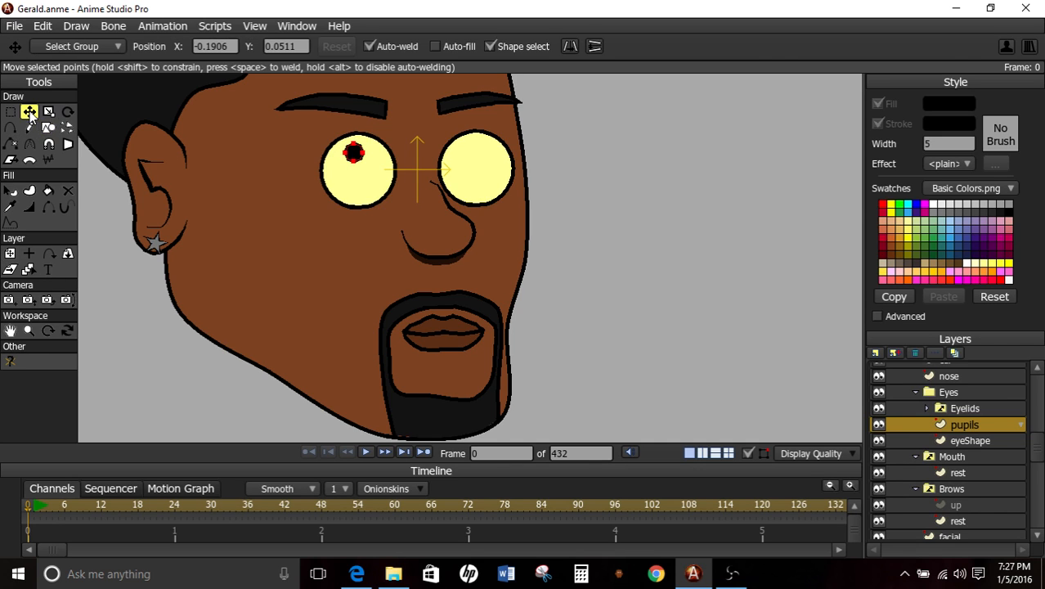
{"action": "mouse_move", "coordinate": [359, 157]}
{"action": "left_mouse_down"}
{"action": "mouse_move", "coordinate": [389, 162]}
{"action": "mouse_move", "coordinate": [372, 157]}
{"action": "mouse_move", "coordinate": [391, 149]}
{"action": "mouse_move", "coordinate": [350, 142]}
{"action": "left_mouse_up"}
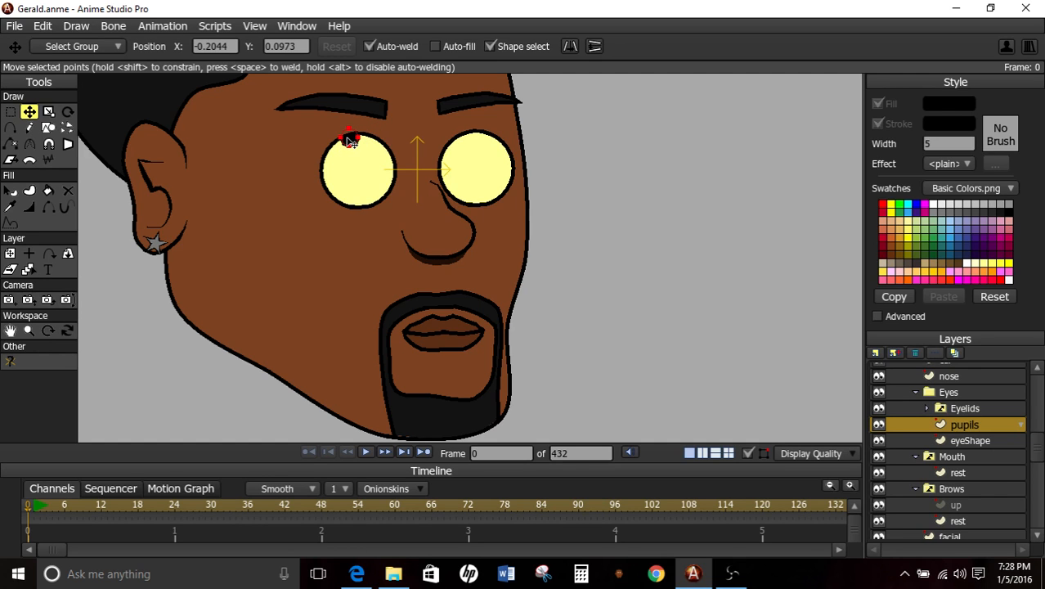
- Review the eyeShape layer's masking options and examine closely how the pupil meets the eye outline
{"action": "double_click", "coordinate": [961, 441]}
{"action": "left_click", "coordinate": [546, 111]}
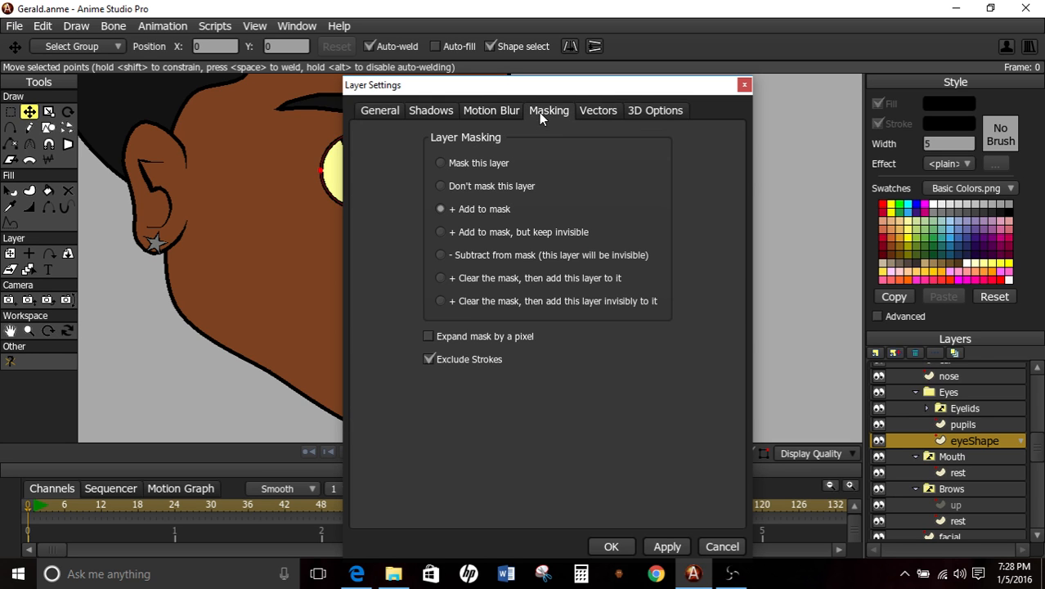
{"action": "left_click", "coordinate": [612, 546]}
{"action": "scroll", "coordinate": [458, 246], "scroll_direction": "up", "scroll_amount": 5}
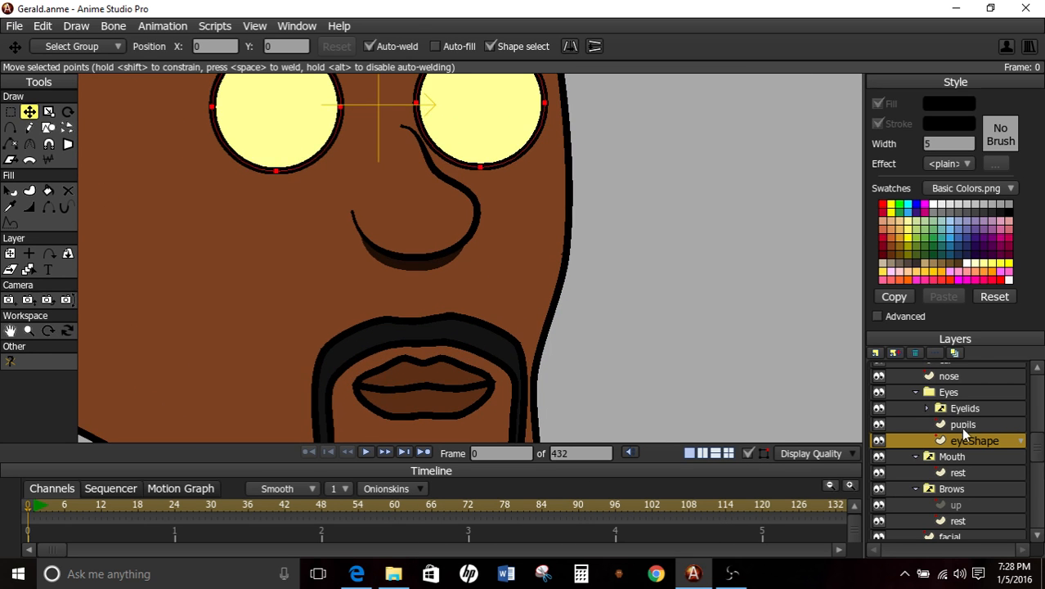
{"action": "left_click_drag", "start_coordinate": [621, 230], "coordinate": [680, 371]}
{"action": "scroll", "coordinate": [315, 247], "scroll_direction": "up", "scroll_amount": 2}
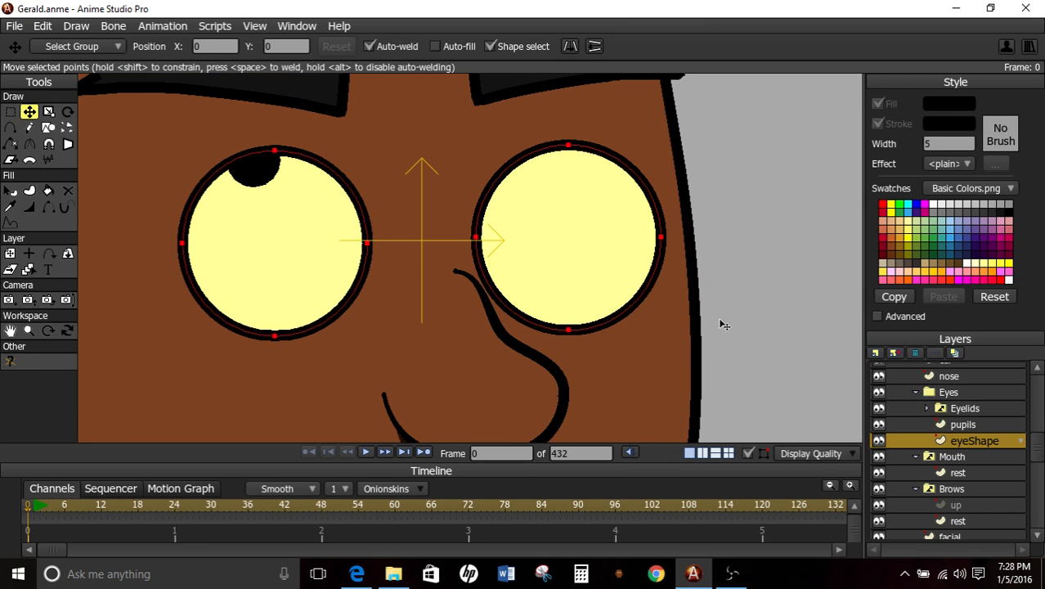
- Change the pupil circle's fill to dark blue, keeping its black stroke
{"action": "left_click", "coordinate": [955, 425]}
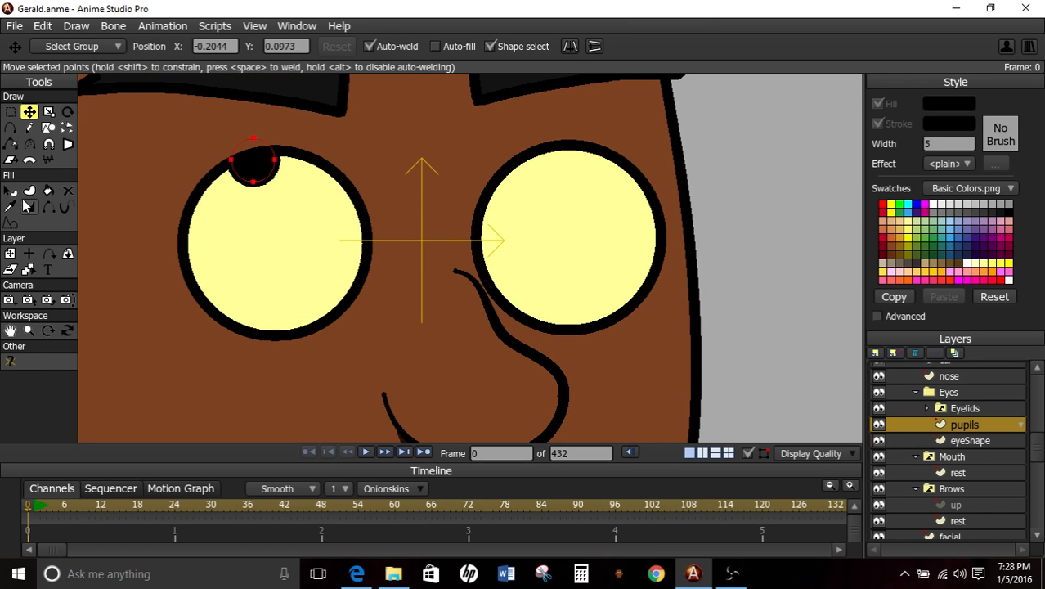
{"action": "left_click", "coordinate": [10, 189]}
{"action": "left_click", "coordinate": [253, 163]}
{"action": "left_click", "coordinate": [968, 234]}
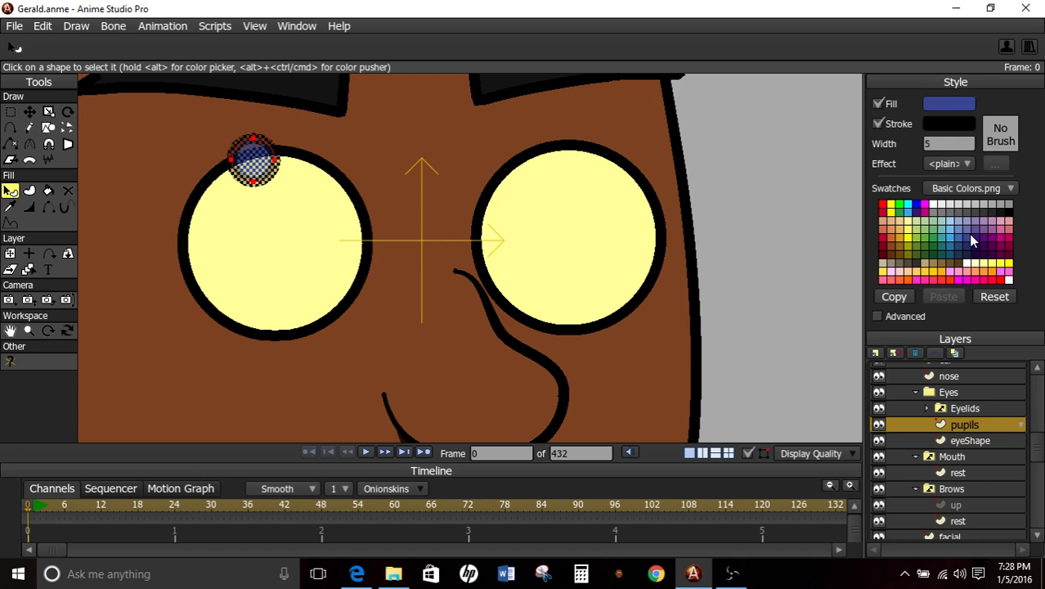
- Enable Exclude Strokes in the eyeShape layer's masking so the pupil is clipped inside the eye outline
{"action": "left_click", "coordinate": [954, 407]}
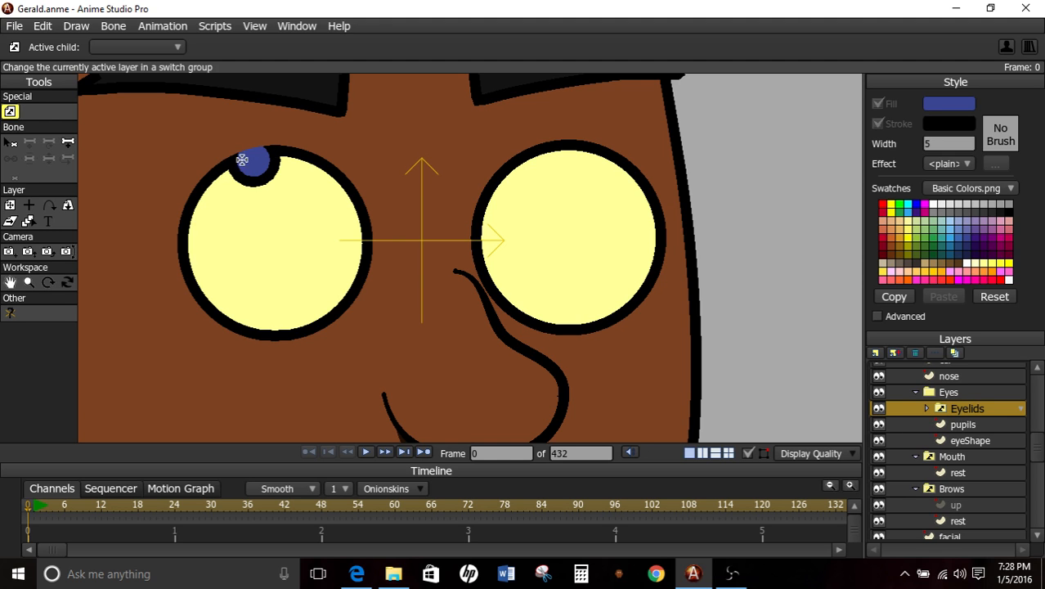
{"action": "left_click", "coordinate": [958, 443]}
{"action": "double_click", "coordinate": [958, 443]}
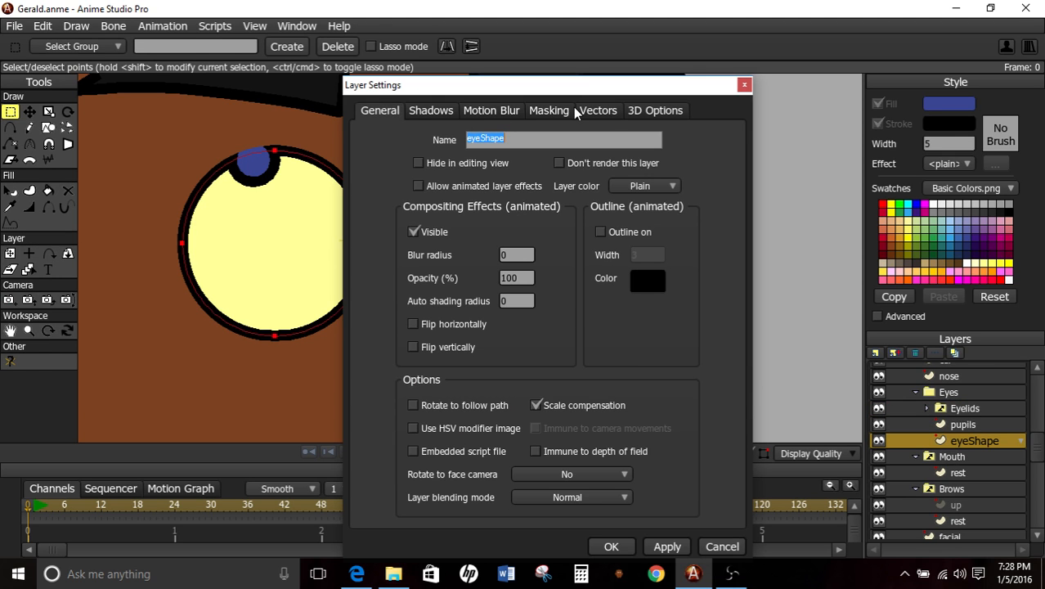
{"action": "left_click", "coordinate": [551, 115]}
{"action": "left_click", "coordinate": [470, 360]}
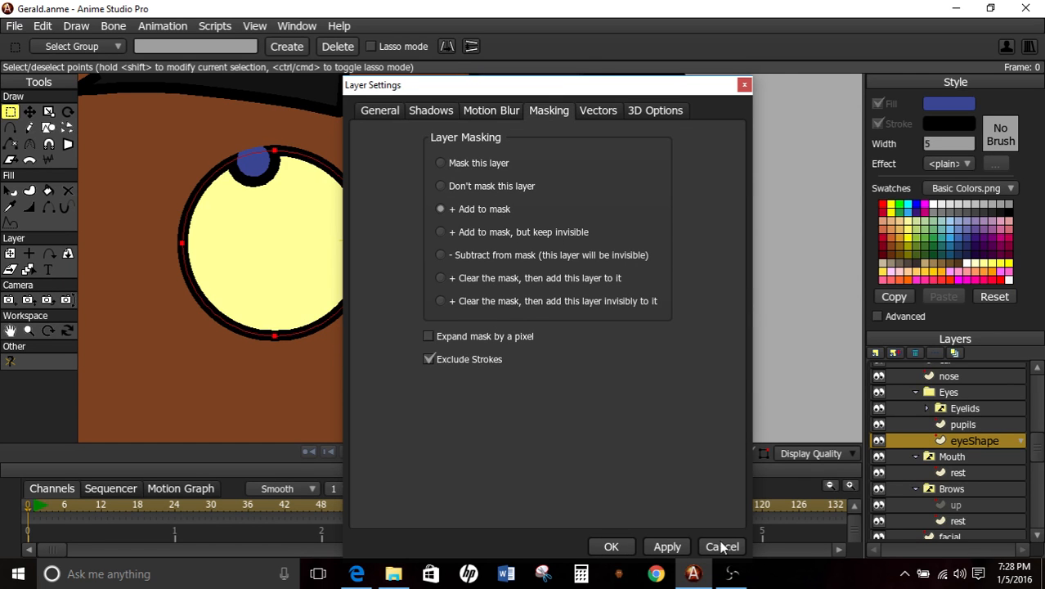
{"action": "left_click", "coordinate": [667, 546]}
{"action": "left_click", "coordinate": [610, 546]}
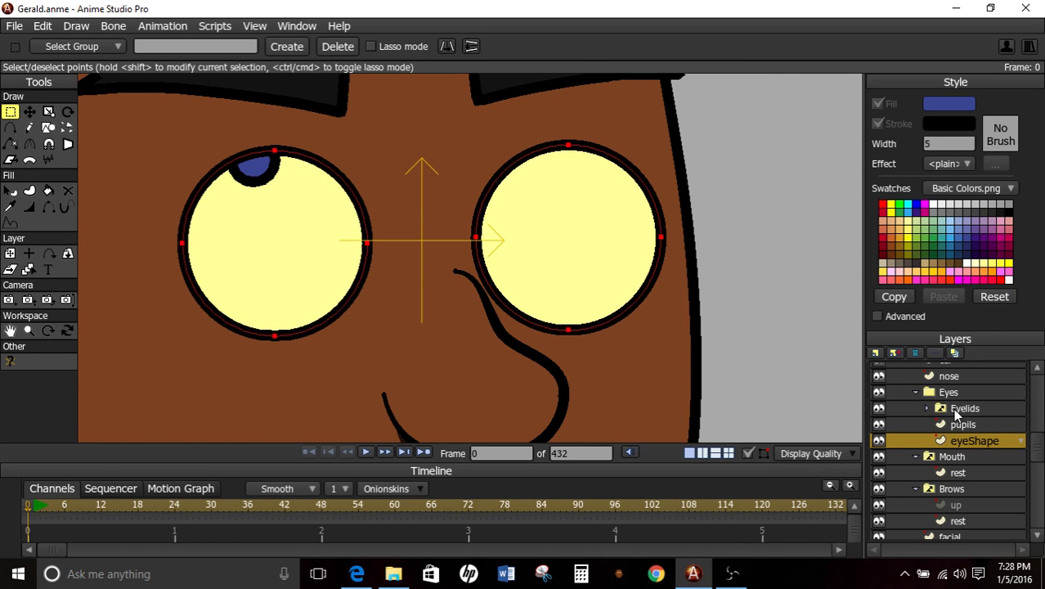
{"action": "scroll", "coordinate": [435, 308], "scroll_direction": "down", "scroll_amount": 3}
{"action": "scroll", "coordinate": [435, 308], "scroll_direction": "up", "scroll_amount": 2}
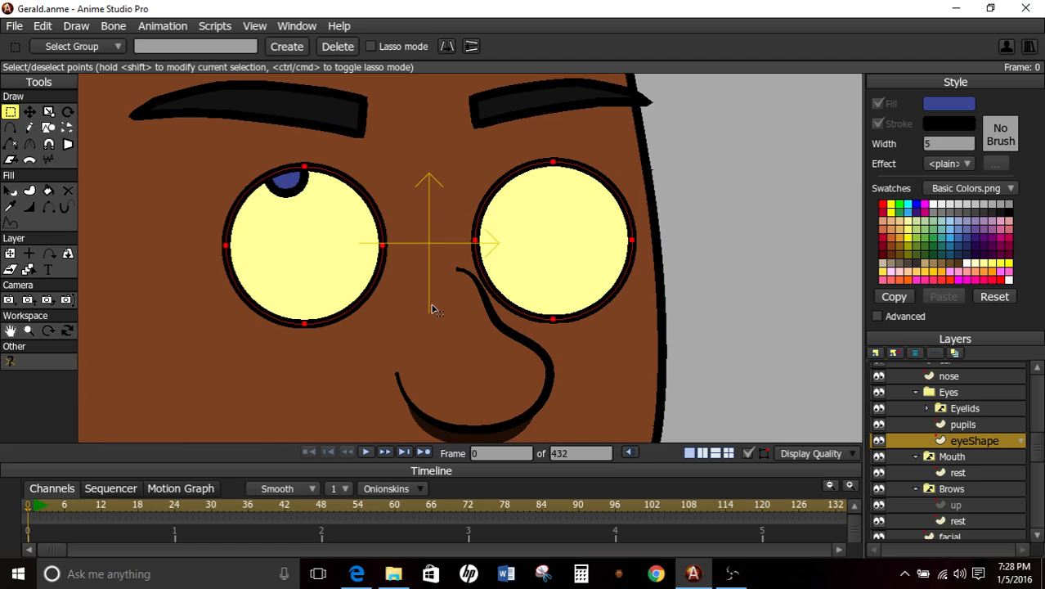
- Fill the pupil circle with dark brown and move it to the middle of its eye at X -0.1694, Y 0
{"action": "left_click", "coordinate": [961, 423]}
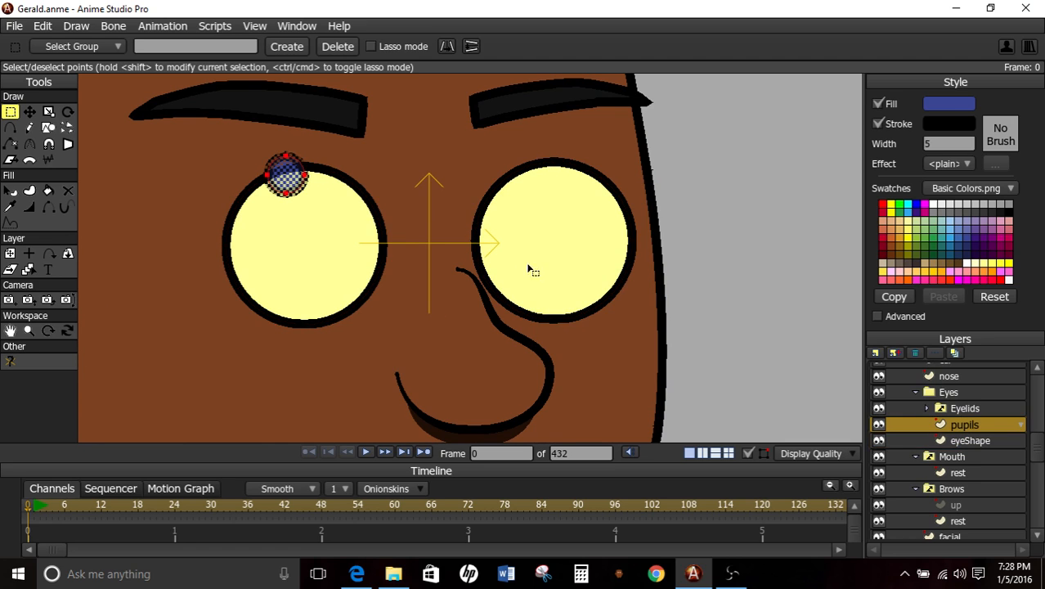
{"action": "left_click", "coordinate": [1008, 213]}
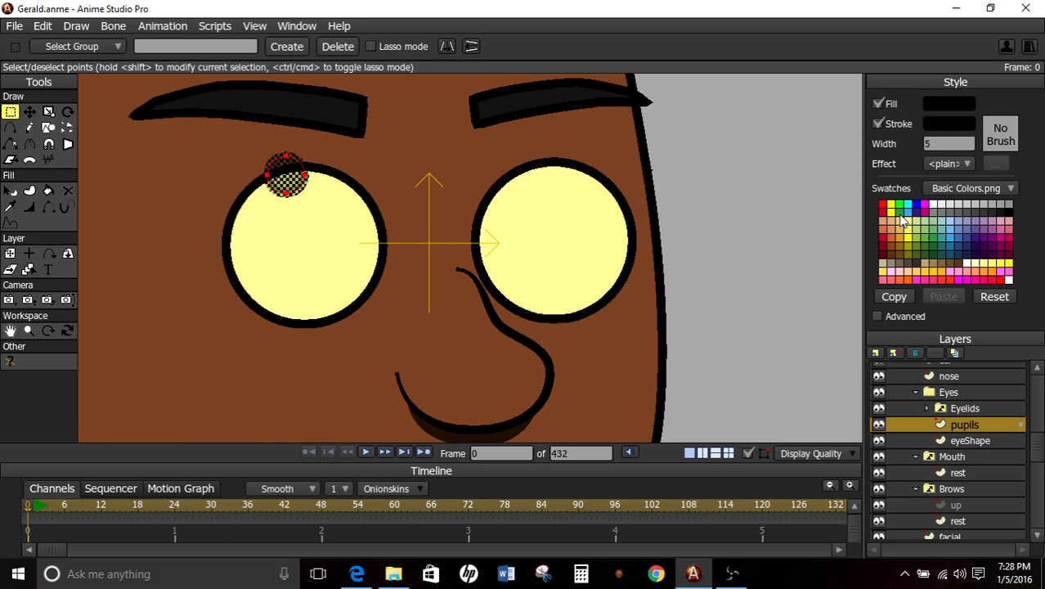
{"action": "left_click", "coordinate": [957, 264]}
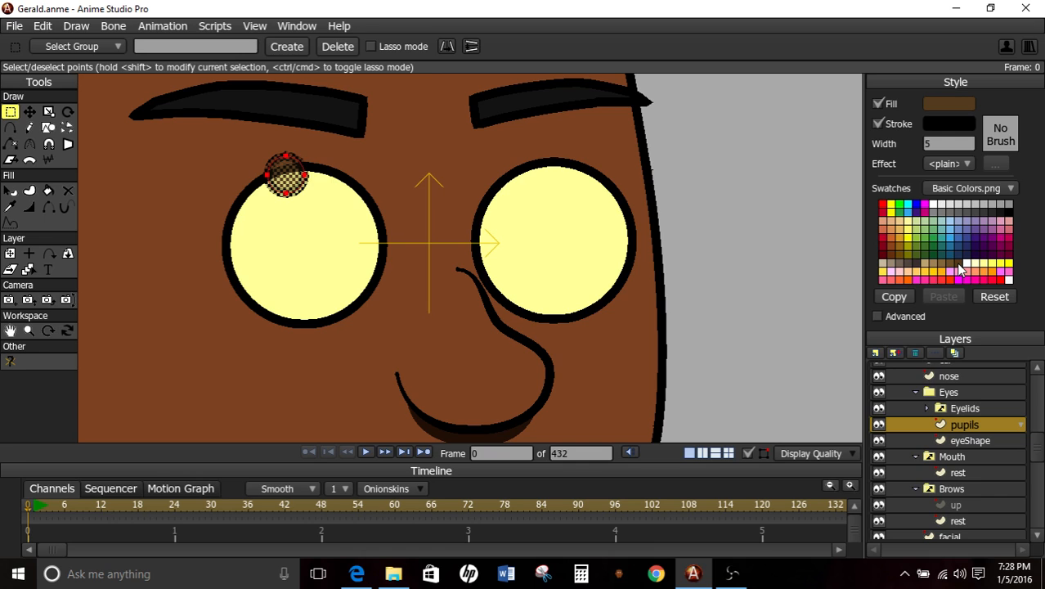
{"action": "left_click", "coordinate": [28, 113]}
{"action": "left_click_drag", "start_coordinate": [285, 176], "coordinate": [311, 242]}
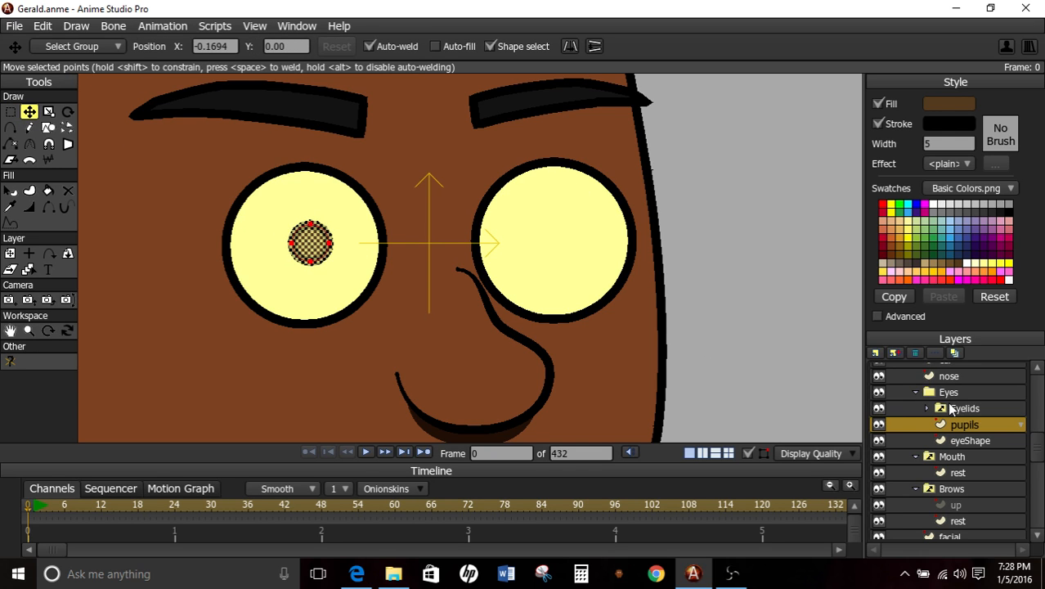
{"action": "left_click", "coordinate": [953, 410]}
{"action": "scroll", "coordinate": [393, 288], "scroll_direction": "down", "scroll_amount": 6}
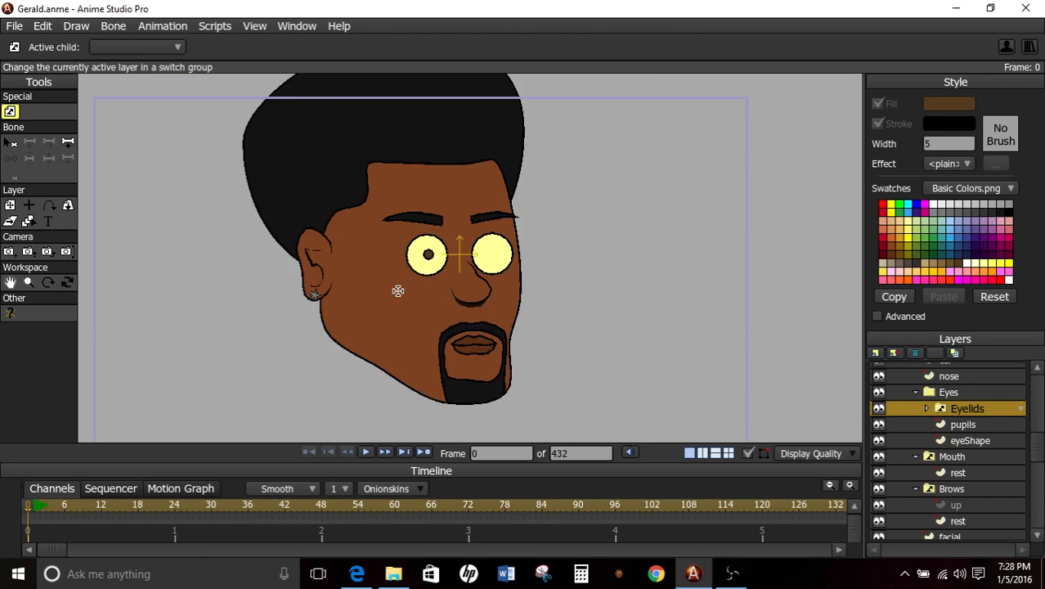
{"action": "scroll", "coordinate": [396, 292], "scroll_direction": "up", "scroll_amount": 5}
{"action": "scroll", "coordinate": [398, 290], "scroll_direction": "up", "scroll_amount": 2}
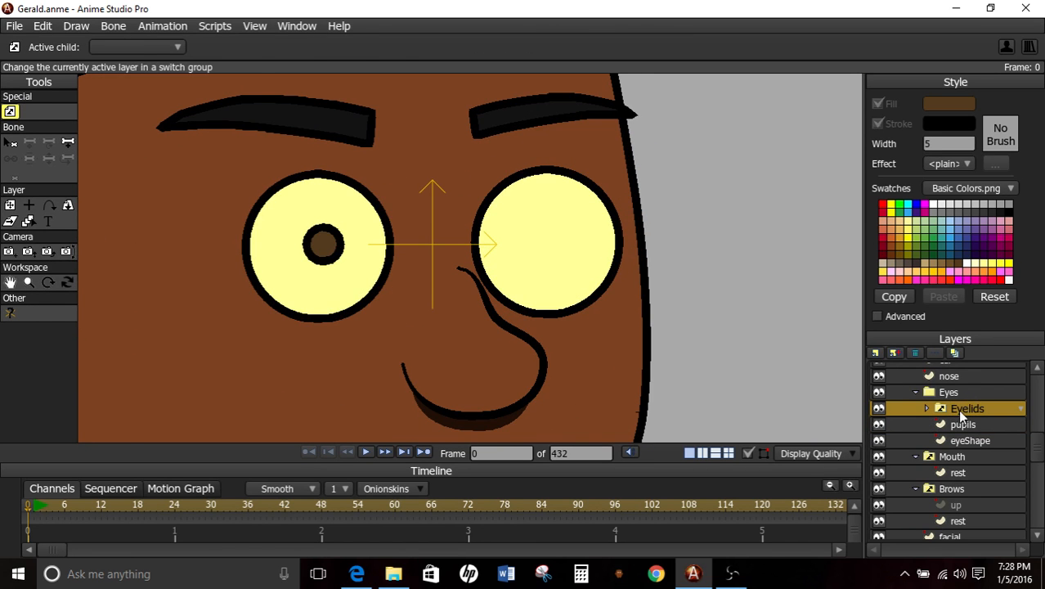
- Turn off the pupil circle's stroke and scale the circle up evenly to a bit under half the eye's width
{"action": "left_click", "coordinate": [958, 426]}
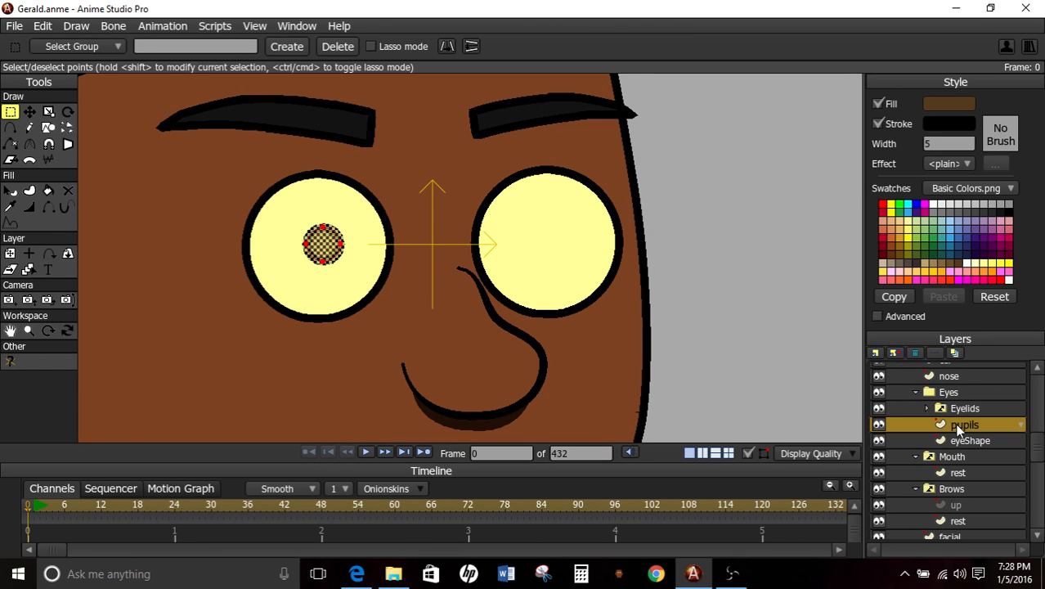
{"action": "left_click", "coordinate": [10, 190]}
{"action": "left_click", "coordinate": [879, 124]}
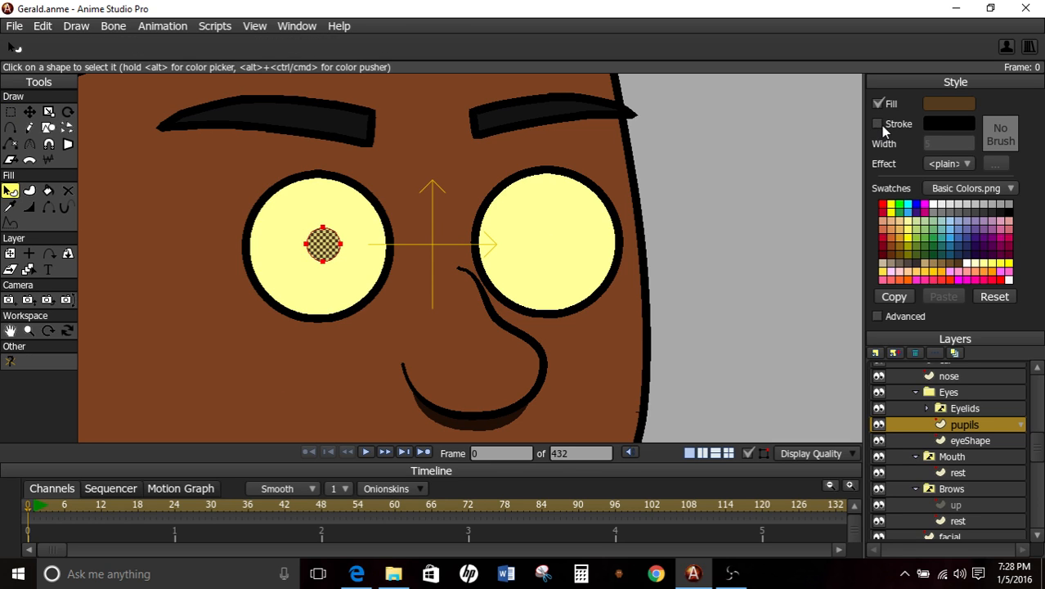
{"action": "left_click", "coordinate": [48, 111]}
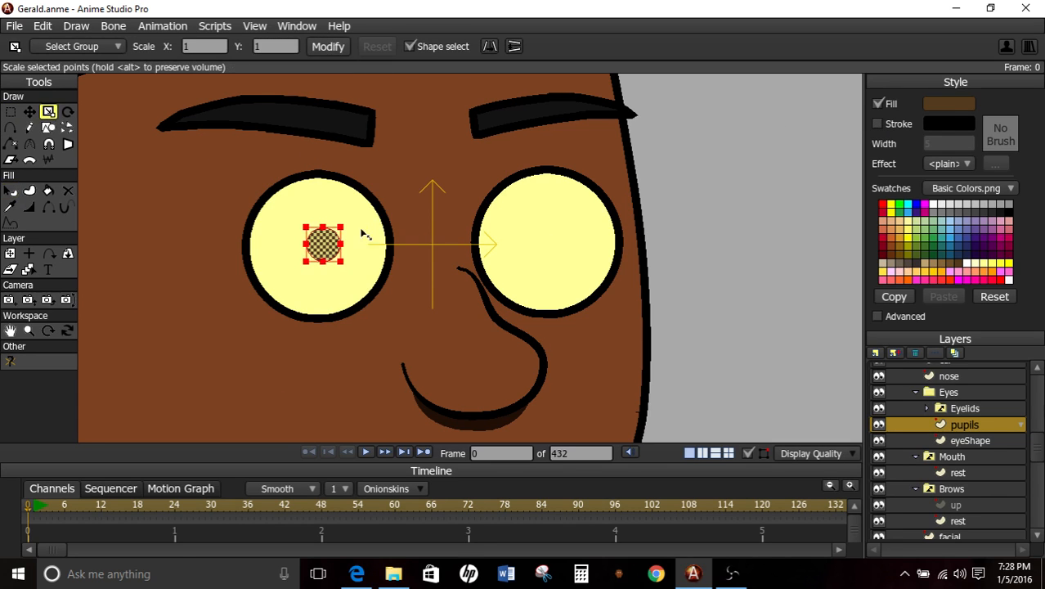
{"action": "left_click_drag", "start_coordinate": [346, 233], "coordinate": [353, 232]}
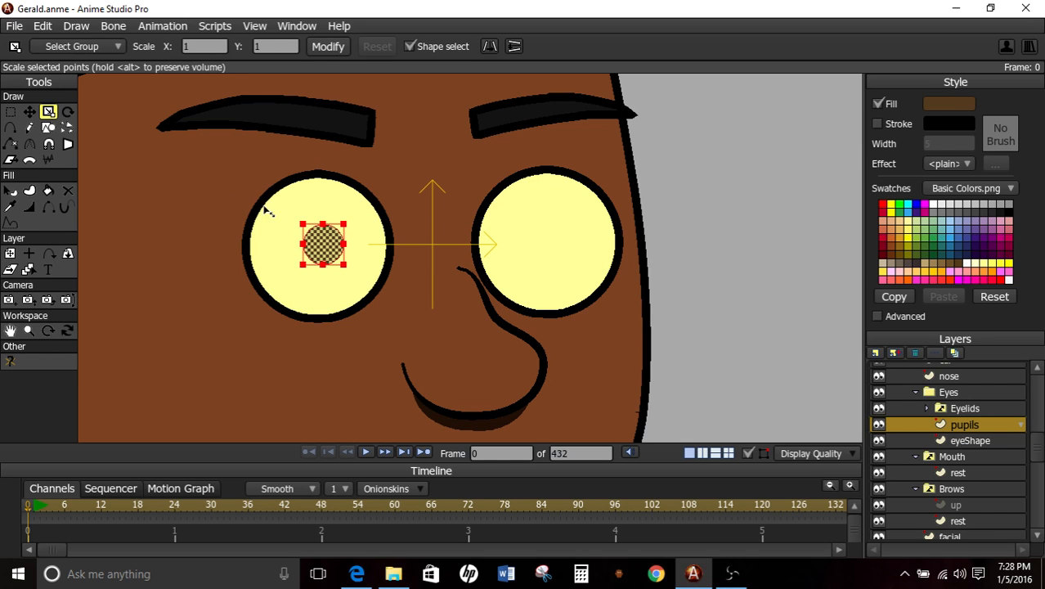
{"action": "left_click_drag", "start_coordinate": [346, 225], "coordinate": [358, 222]}
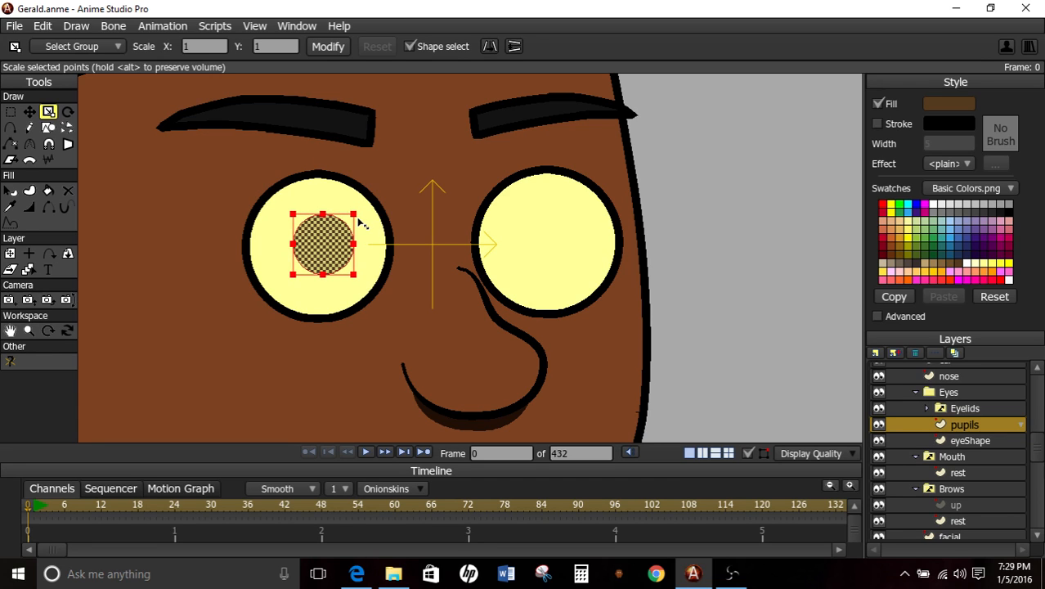
- Fill the enlarged pupil circle with black and turn its black stroke back on
{"action": "left_click", "coordinate": [10, 190]}
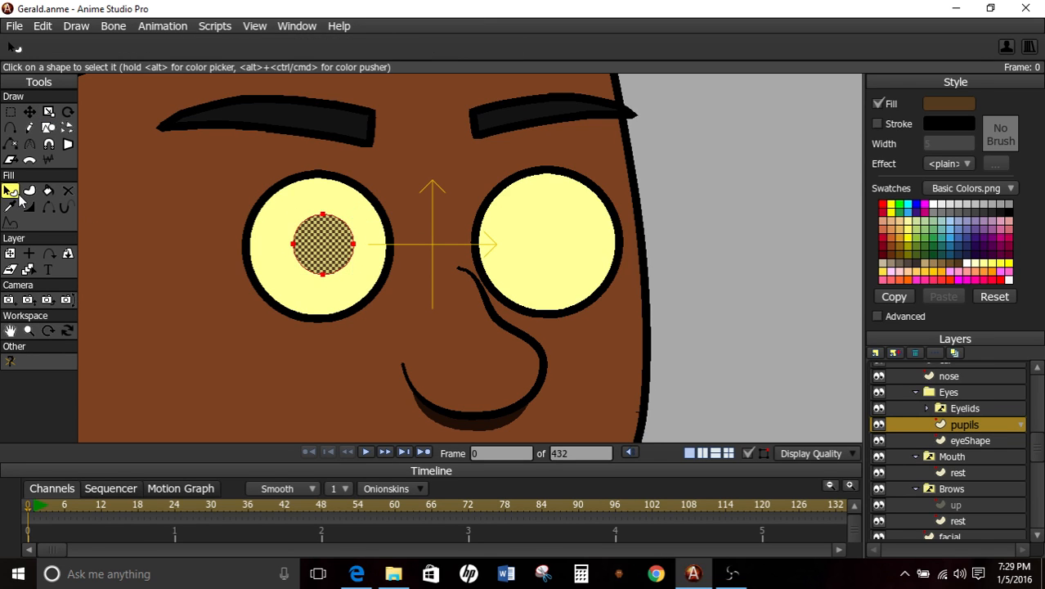
{"action": "left_click", "coordinate": [1007, 210]}
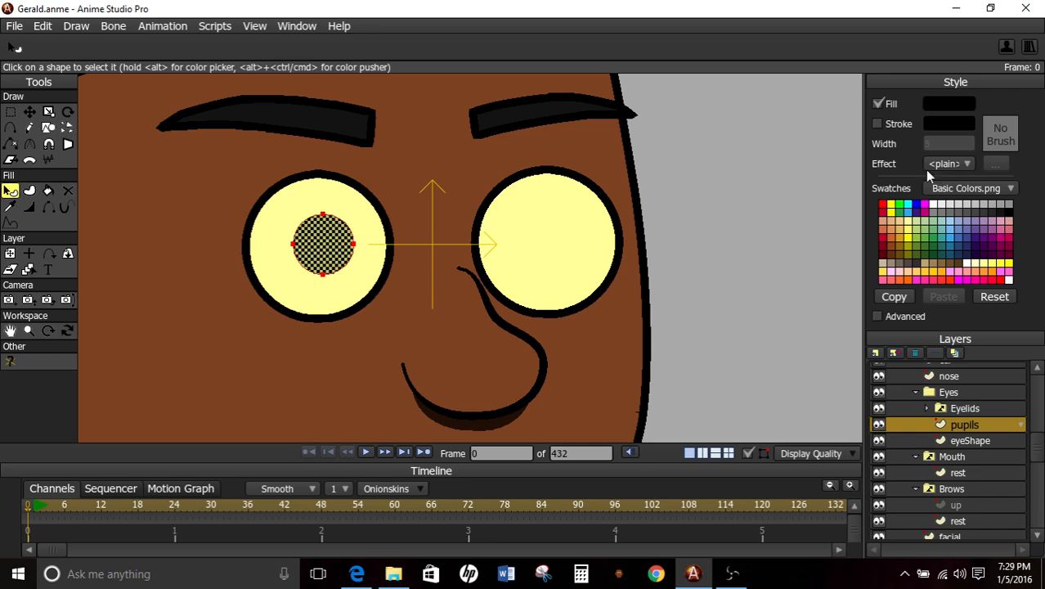
{"action": "left_click", "coordinate": [885, 131]}
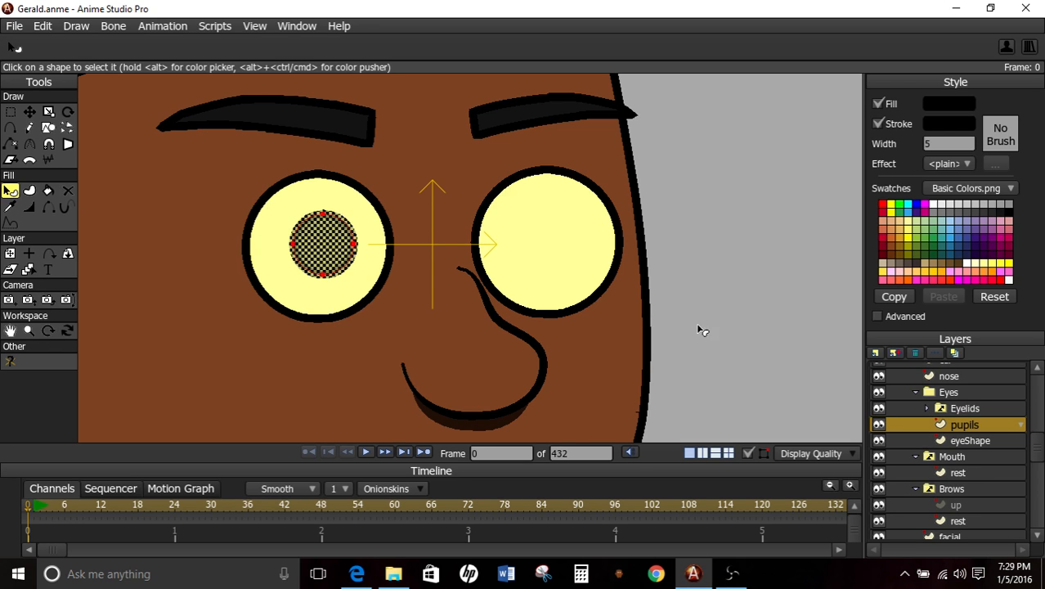
- Duplicate the black pupil circle in place and scale the copy down so it sits inside the original
{"action": "left_click", "coordinate": [9, 111]}
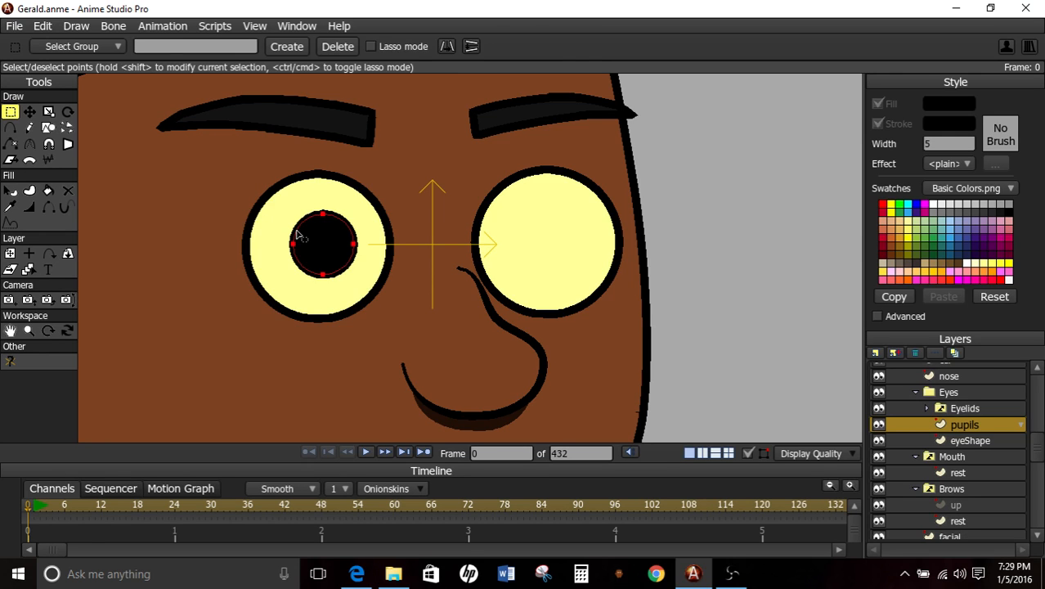
{"action": "key", "text": "t"}
{"action": "left_click", "coordinate": [48, 111]}
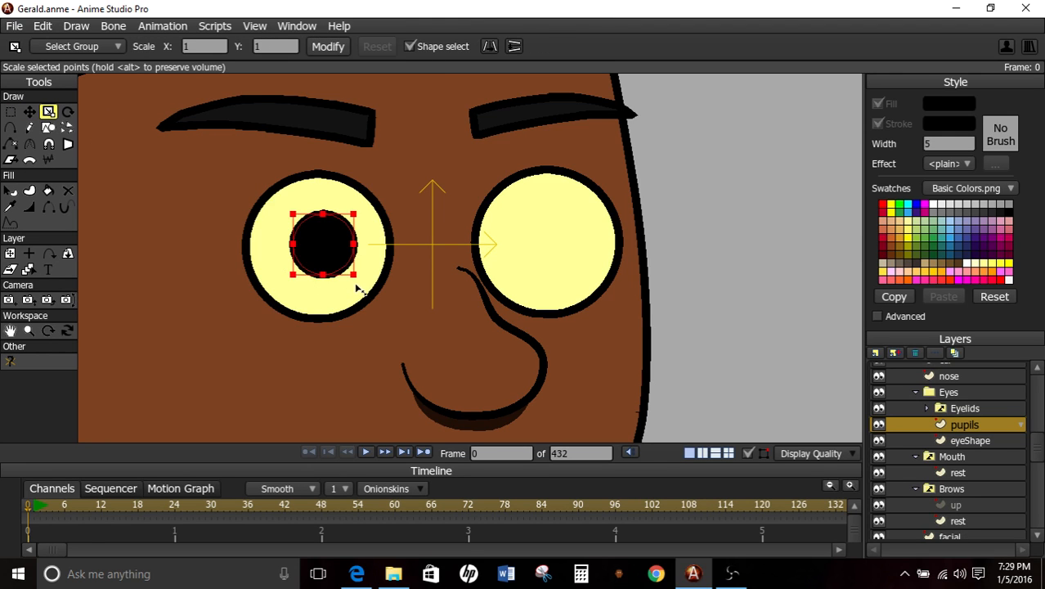
{"action": "left_click_drag", "start_coordinate": [355, 280], "coordinate": [344, 272]}
- Fill the inner circle with dark brown and turn off its stroke
{"action": "left_click", "coordinate": [11, 191]}
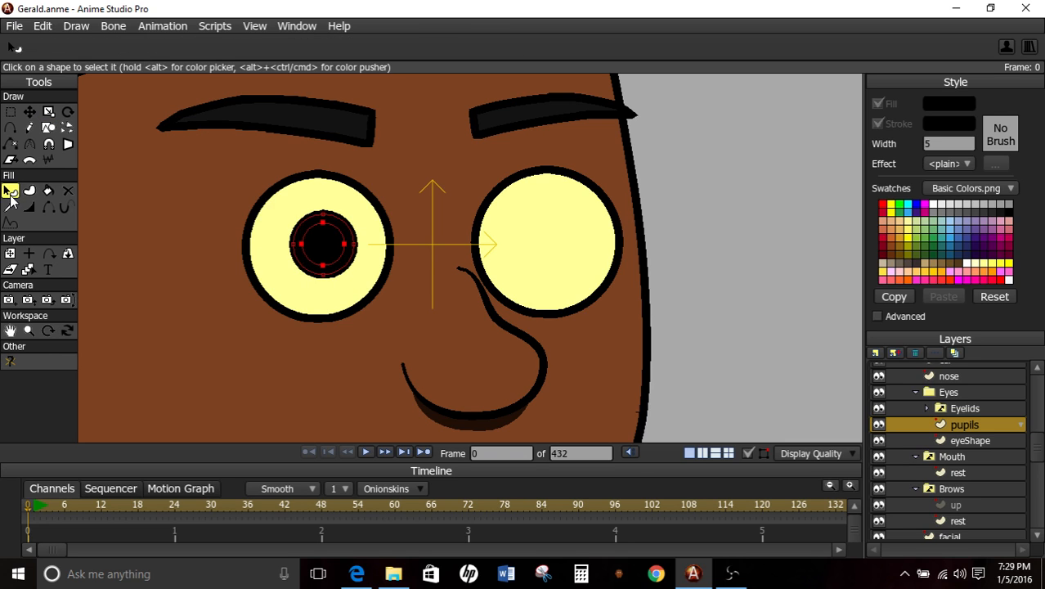
{"action": "left_click", "coordinate": [981, 240]}
{"action": "left_click", "coordinate": [960, 263]}
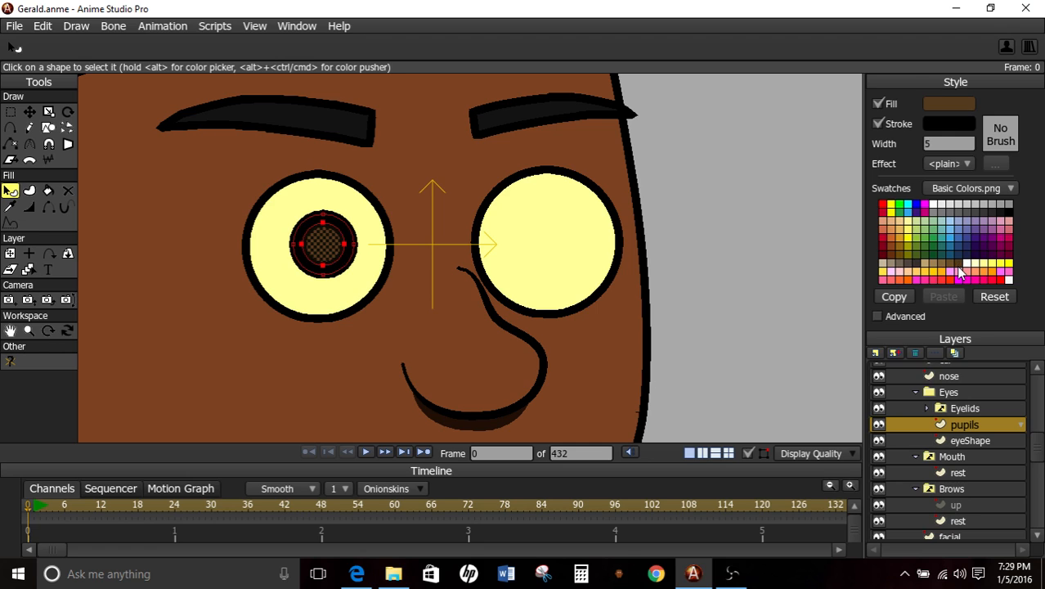
{"action": "left_click", "coordinate": [880, 123]}
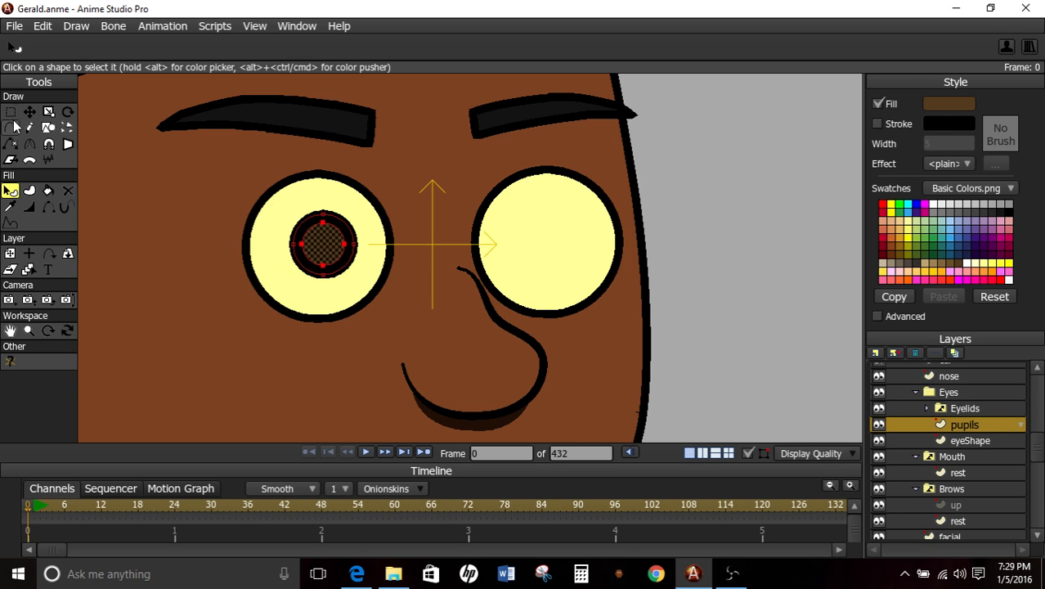
- Scale the brown inner circle down slightly to leave a thicker black ring, and check the eye against the whole face
{"action": "left_click", "coordinate": [48, 111]}
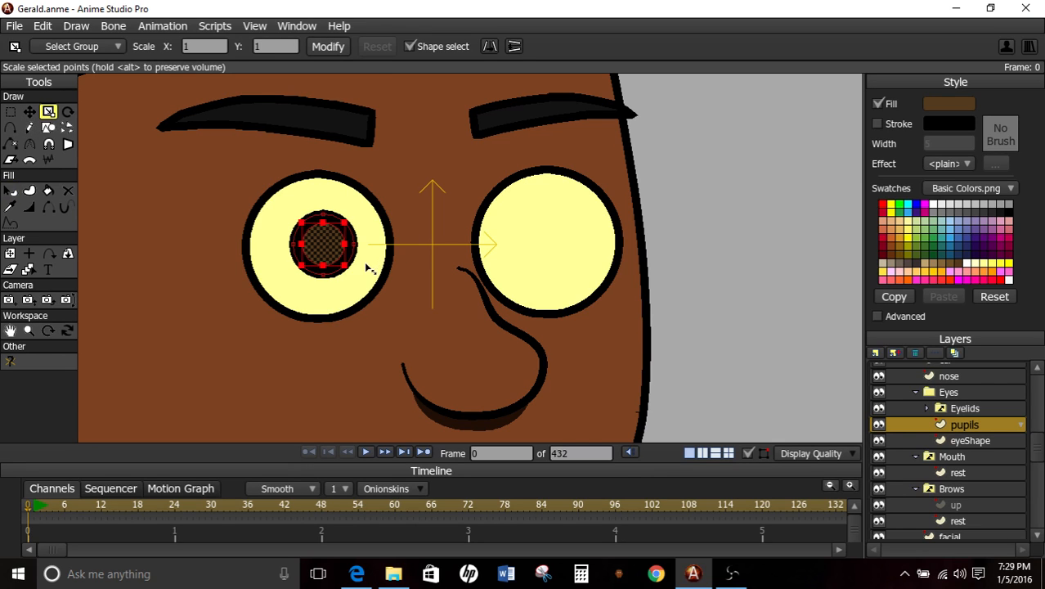
{"action": "left_click_drag", "start_coordinate": [348, 273], "coordinate": [343, 267]}
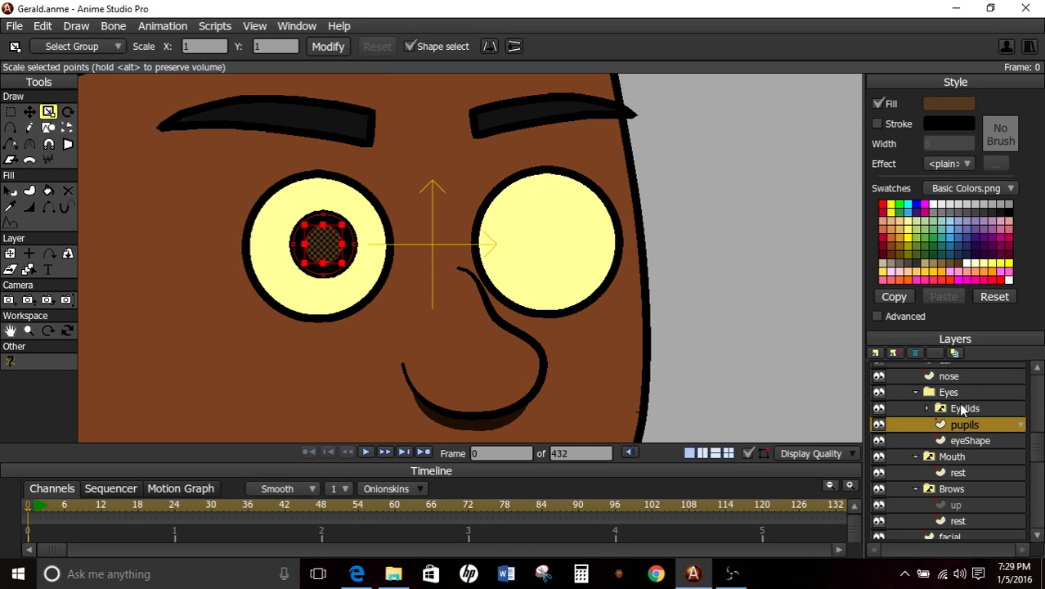
{"action": "left_click", "coordinate": [963, 410]}
{"action": "scroll", "coordinate": [489, 277], "scroll_direction": "down", "scroll_amount": 5}
{"action": "scroll", "coordinate": [466, 276], "scroll_direction": "up", "scroll_amount": 6}
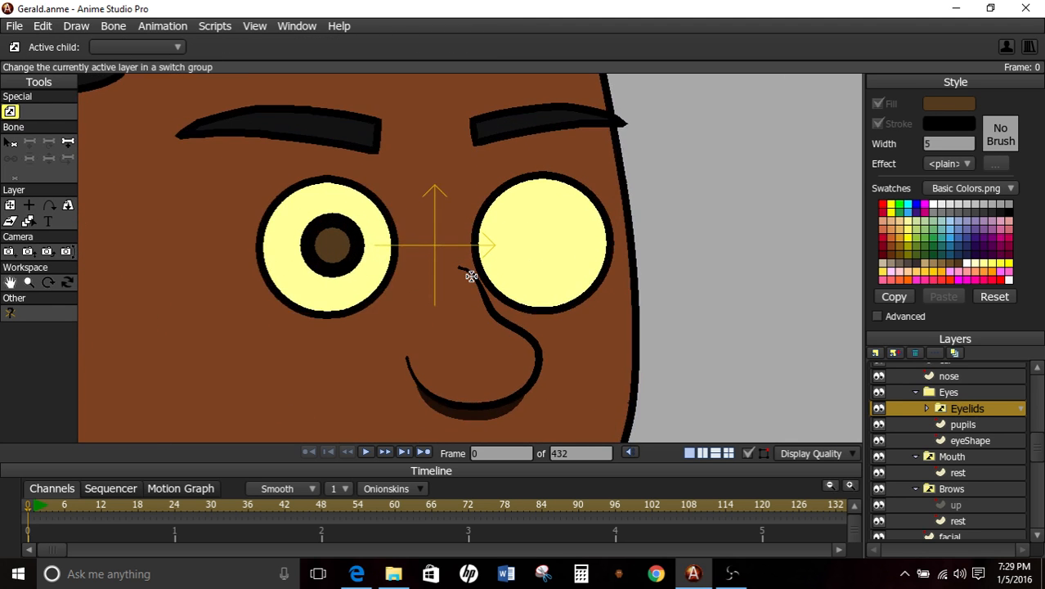
{"action": "scroll", "coordinate": [453, 285], "scroll_direction": "down", "scroll_amount": 2}
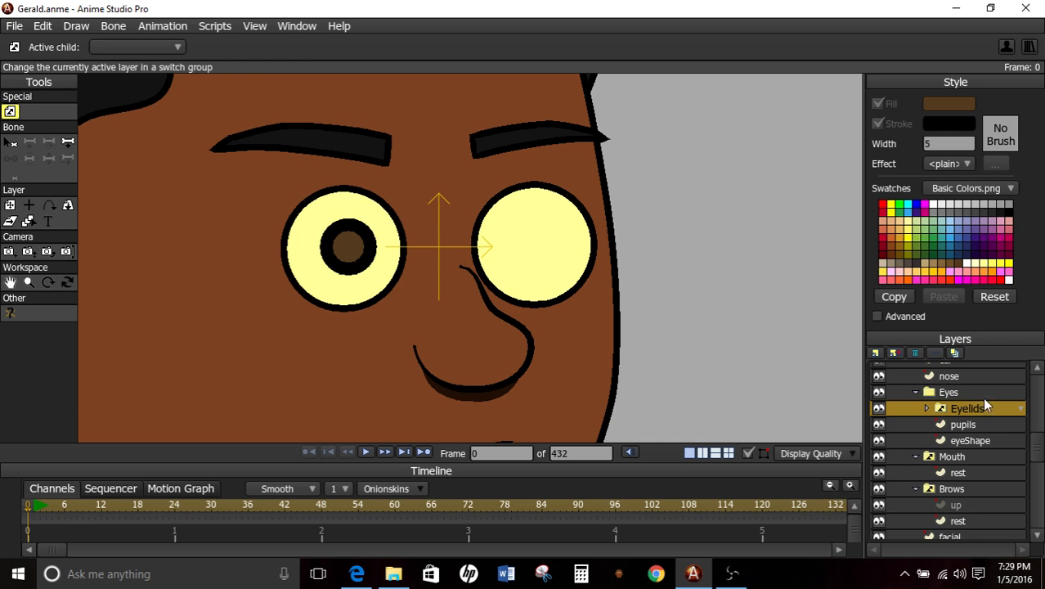
- Duplicate both pupil circles and place the copy in the other eye by setting its X position to 0.1694
{"action": "left_click", "coordinate": [965, 424]}
{"action": "left_click_drag", "start_coordinate": [288, 178], "coordinate": [393, 313]}
{"action": "key", "text": "t"}
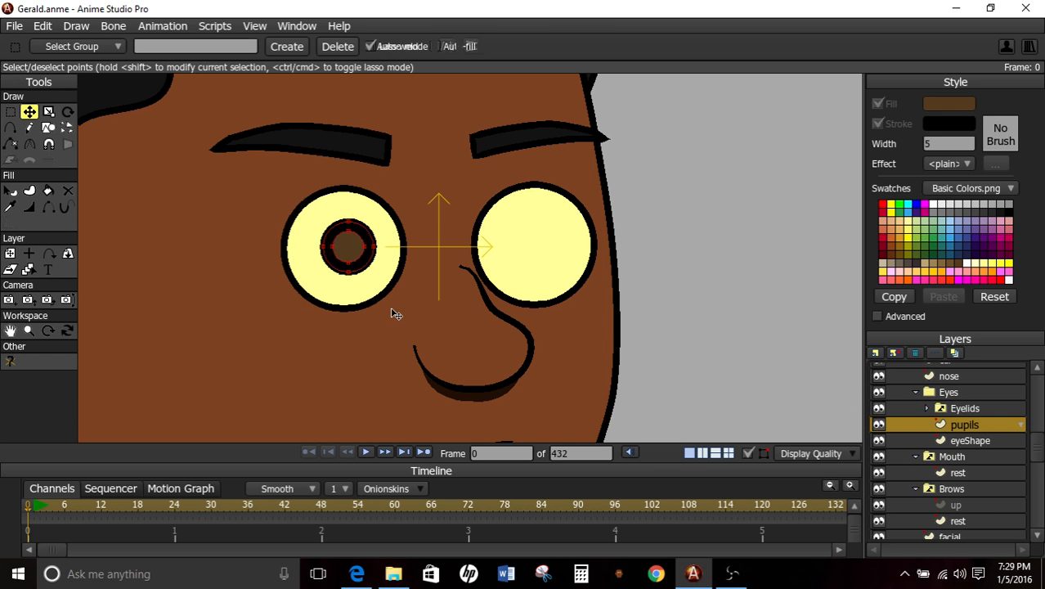
{"action": "left_click", "coordinate": [197, 45]}
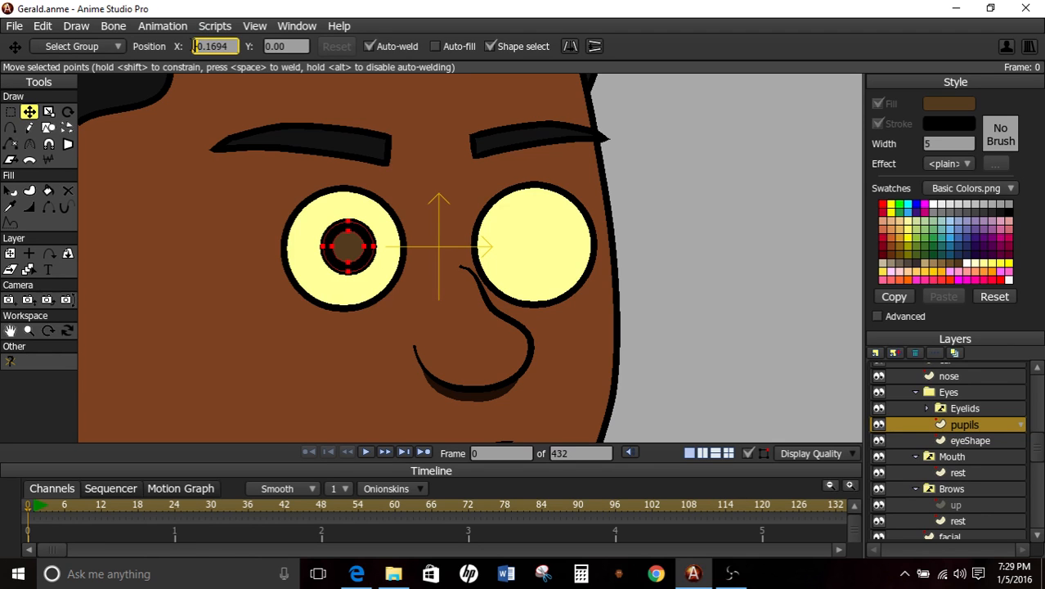
{"action": "key", "text": "Return"}
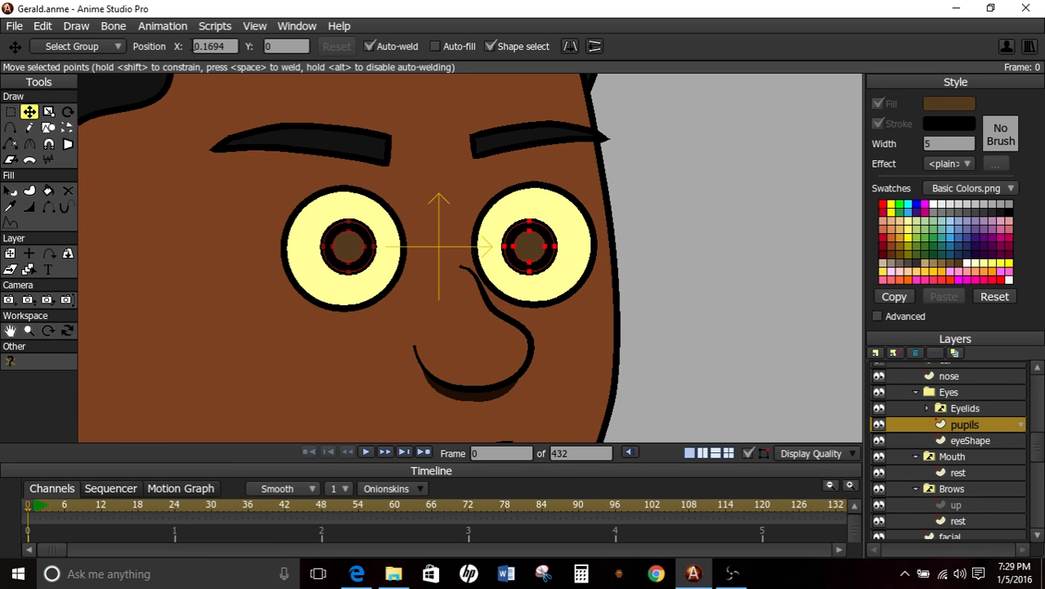
{"action": "scroll", "coordinate": [444, 159], "scroll_direction": "down", "scroll_amount": 4}
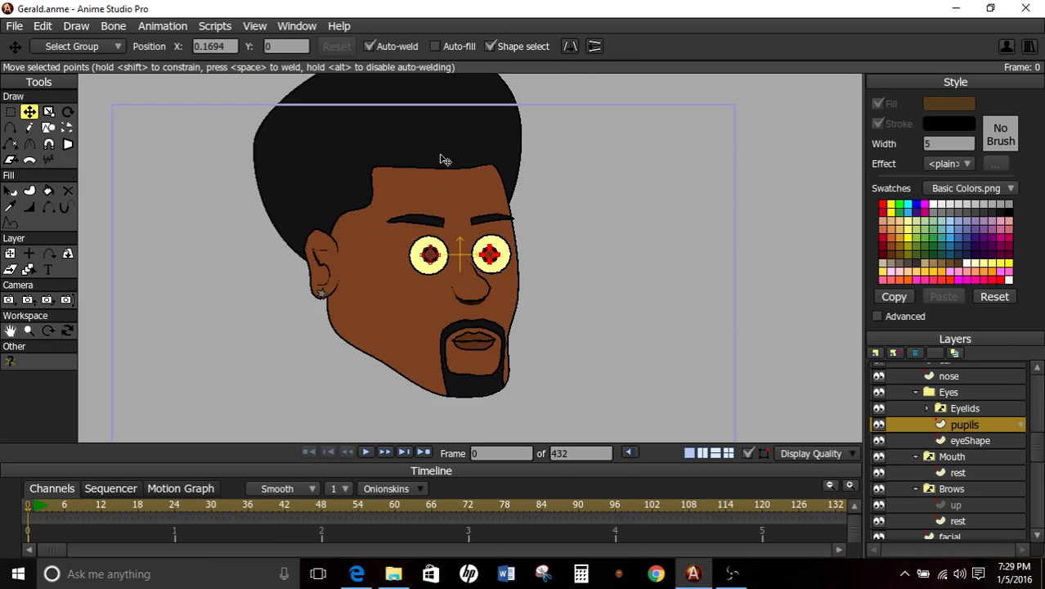
{"action": "scroll", "coordinate": [443, 159], "scroll_direction": "up", "scroll_amount": 3}
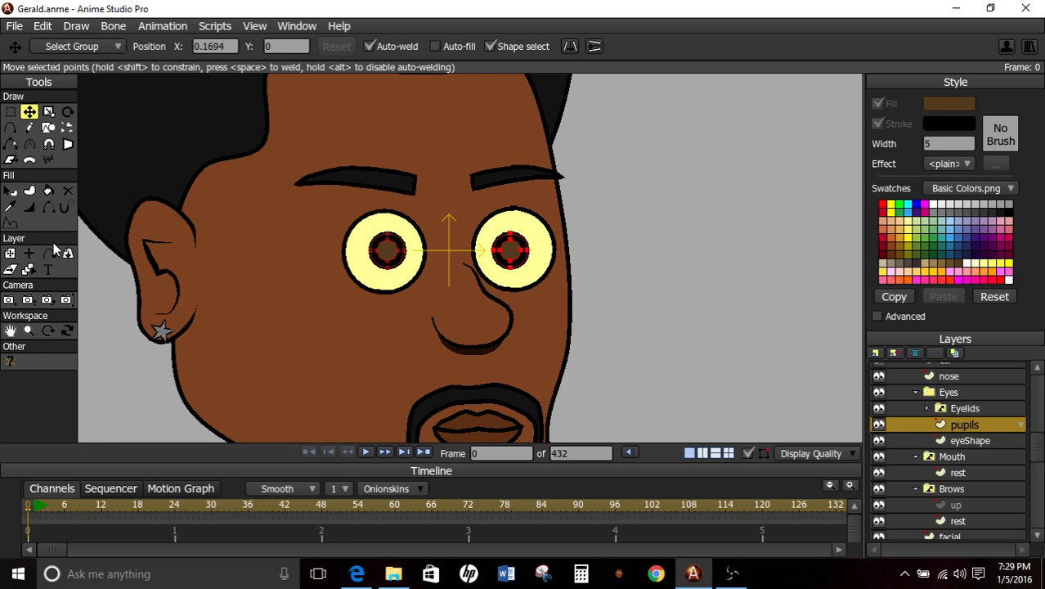
- Test shifting the whole pupils layer sideways inside the eyes and leave it at about X 0.0107
{"action": "left_click", "coordinate": [10, 253]}
{"action": "mouse_move", "coordinate": [288, 280]}
{"action": "left_mouse_down"}
{"action": "mouse_move", "coordinate": [318, 279]}
{"action": "mouse_move", "coordinate": [302, 274]}
{"action": "left_mouse_up"}
{"action": "scroll", "coordinate": [304, 275], "scroll_direction": "down", "scroll_amount": 2}
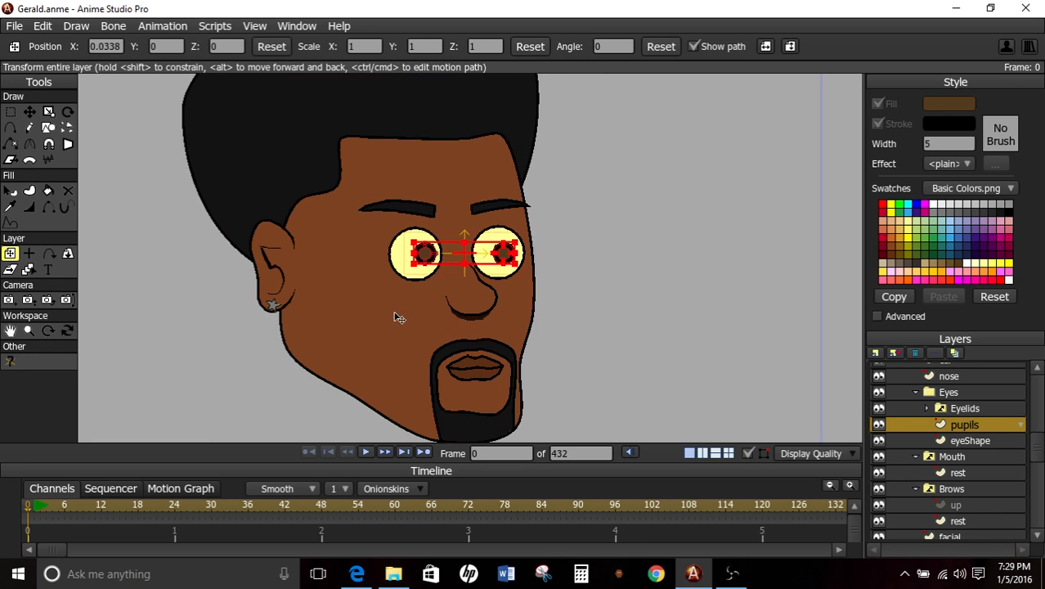
{"action": "left_click_drag", "start_coordinate": [456, 330], "coordinate": [454, 332]}
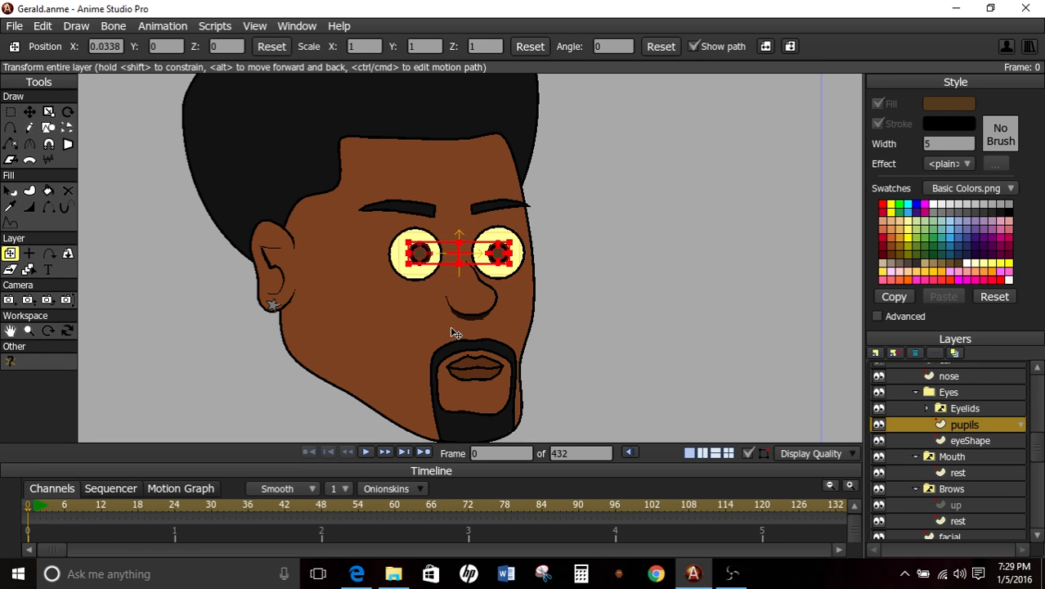
- Check the finished eyes on the whole head, collapse the Eyes group and select the Mouth group
{"action": "left_click", "coordinate": [954, 409]}
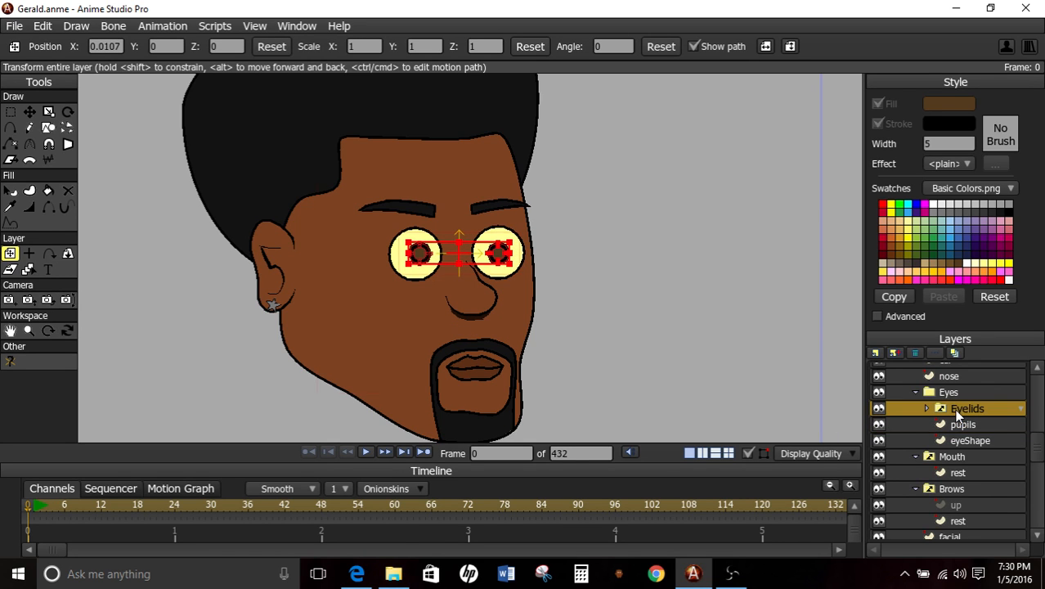
{"action": "scroll", "coordinate": [499, 279], "scroll_direction": "down", "scroll_amount": 3}
{"action": "scroll", "coordinate": [499, 279], "scroll_direction": "up", "scroll_amount": 3}
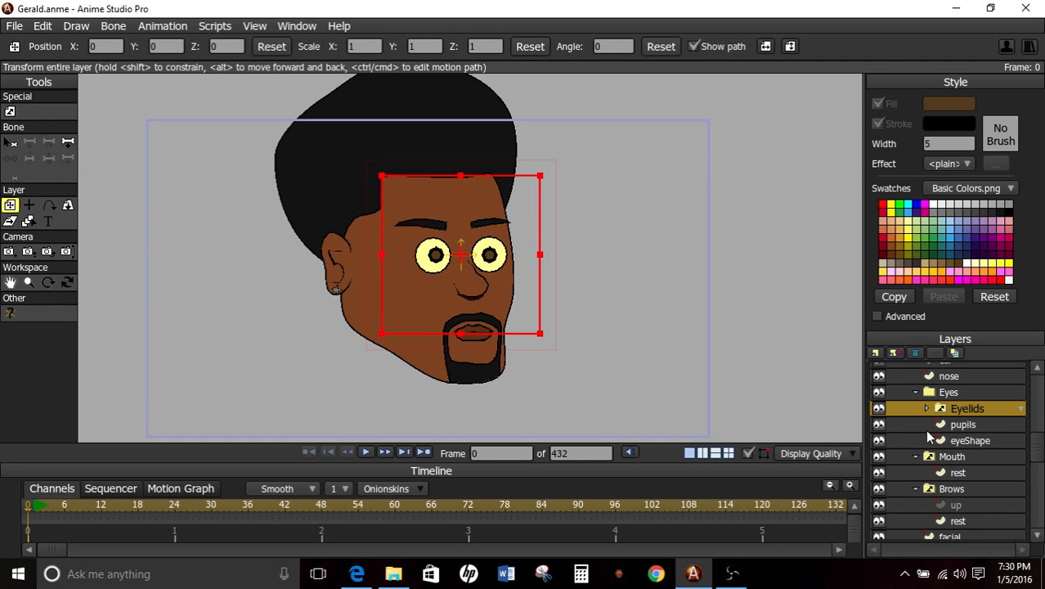
{"action": "left_click", "coordinate": [915, 392]}
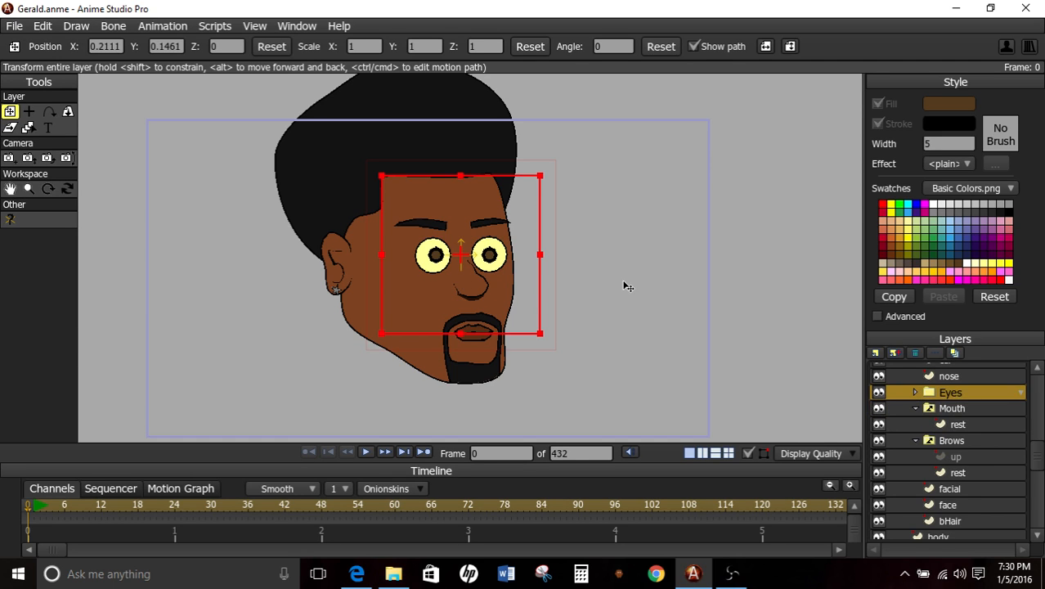
{"action": "left_click", "coordinate": [956, 412]}
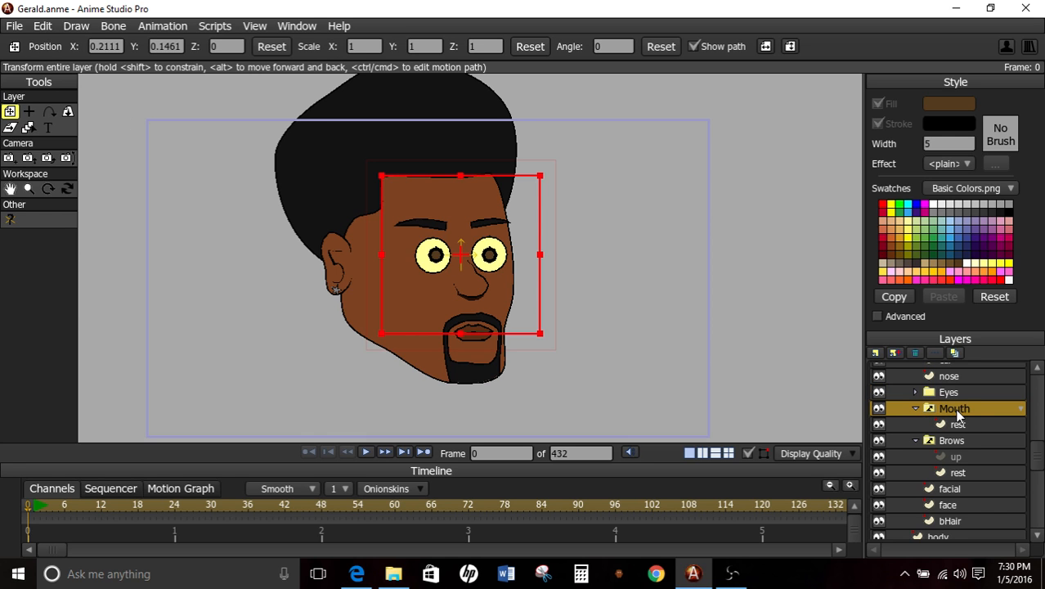
{"action": "scroll", "coordinate": [714, 350], "scroll_direction": "down", "scroll_amount": 2}
{"action": "scroll", "coordinate": [713, 350], "scroll_direction": "up", "scroll_amount": 4}
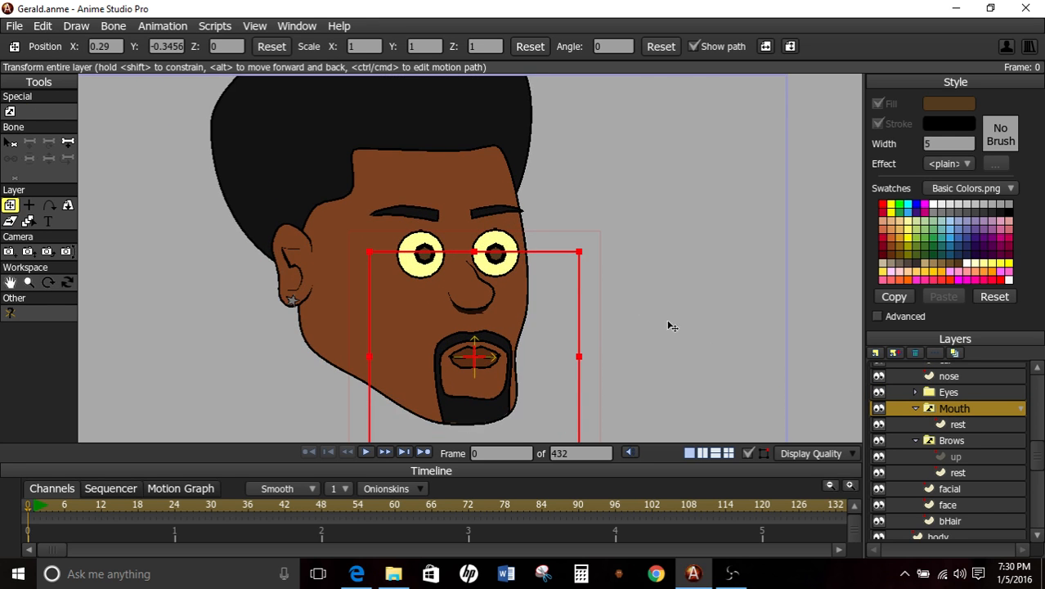
- Expand the Eyes group with its Eyelids switch group and select the open eyelid layer
{"action": "scroll", "coordinate": [670, 327], "scroll_direction": "up", "scroll_amount": 2}
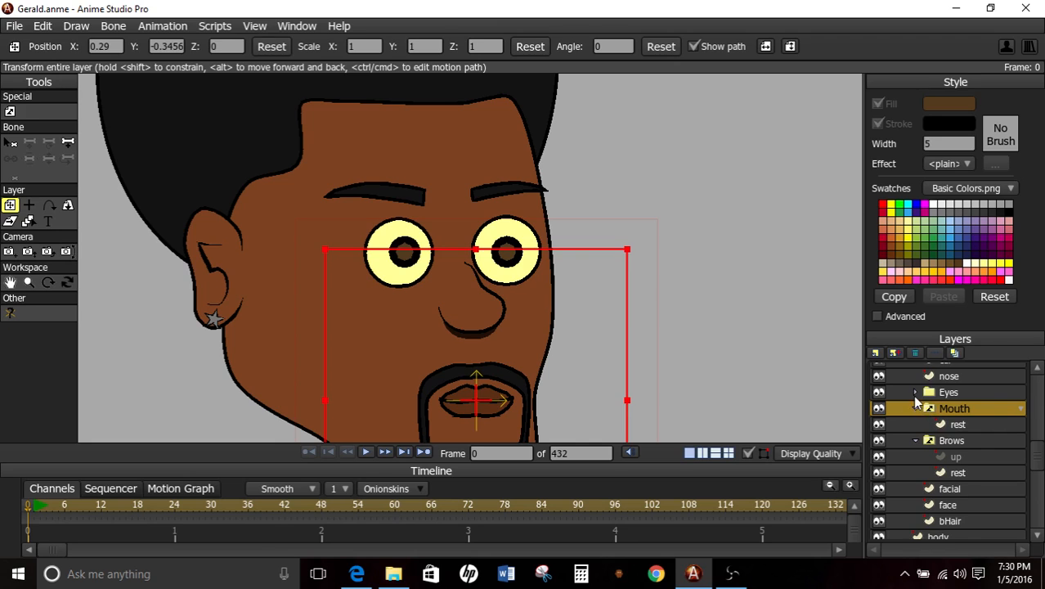
{"action": "left_click", "coordinate": [913, 393]}
{"action": "left_click", "coordinate": [923, 405]}
{"action": "left_click", "coordinate": [928, 409]}
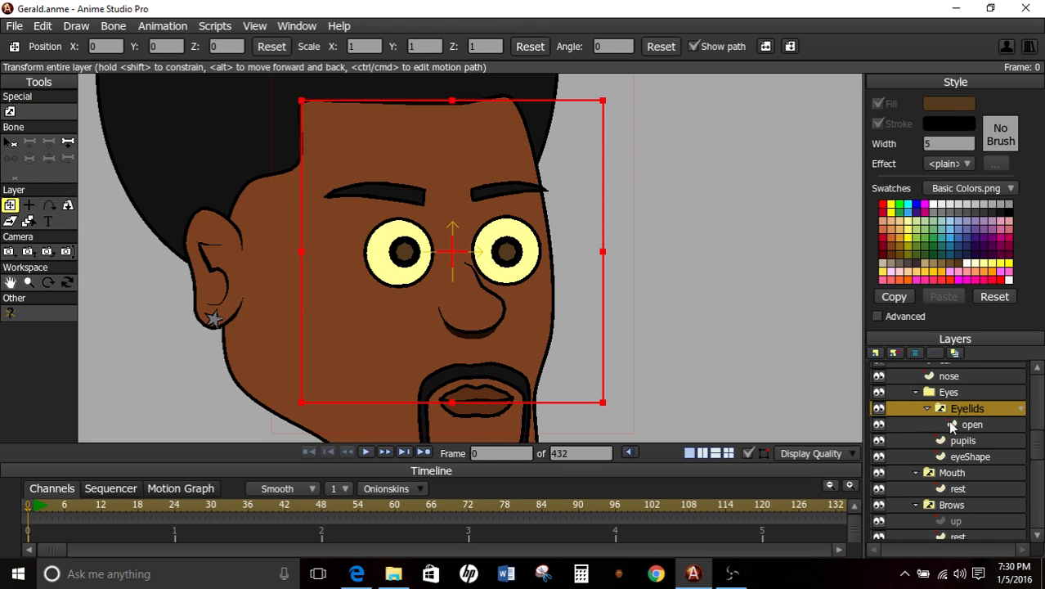
{"action": "left_click", "coordinate": [951, 426]}
{"action": "scroll", "coordinate": [422, 293], "scroll_direction": "up", "scroll_amount": 2}
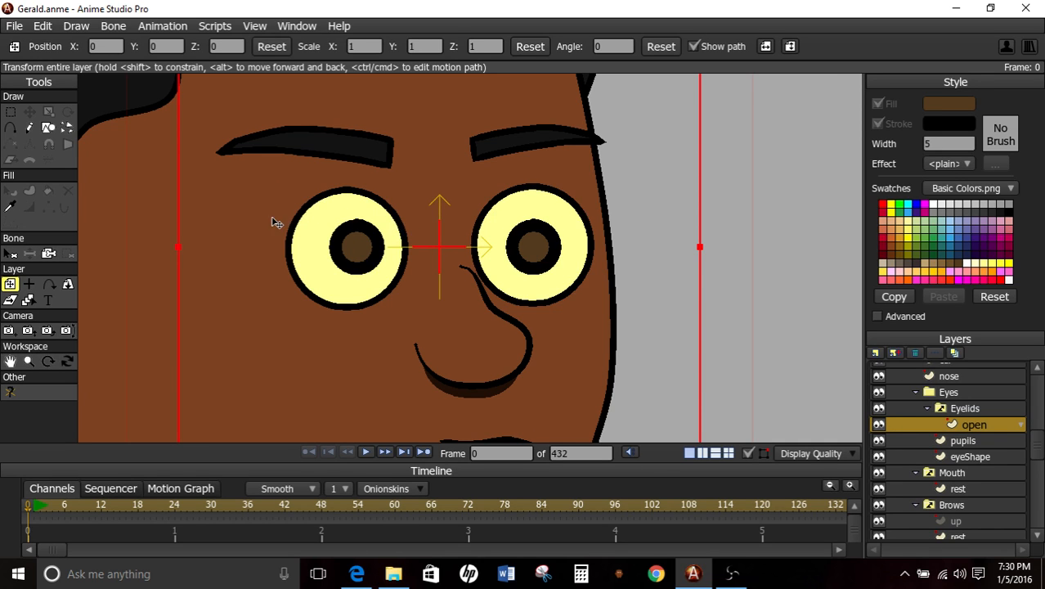
- Duplicate the open layer inside the Eyelids group and name the copy closed
{"action": "left_click", "coordinate": [896, 357]}
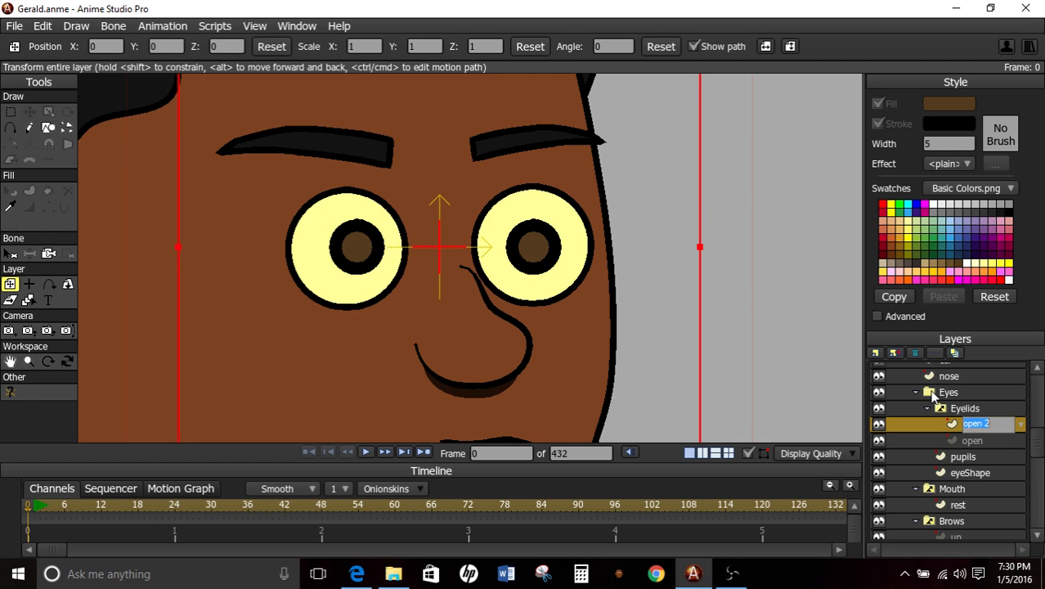
{"action": "type", "text": "closed"}
{"action": "key", "text": "Return"}
- Sample the face's brown as the fill colour and darken it slightly to 713B1D for the eyelids
{"action": "left_click", "coordinate": [48, 128]}
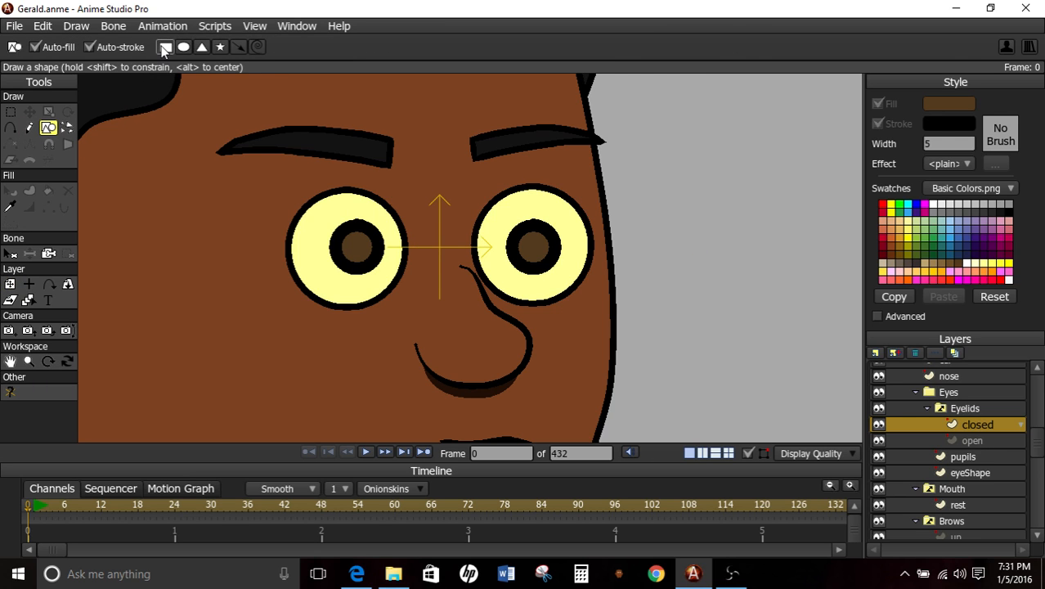
{"action": "left_click", "coordinate": [9, 207]}
{"action": "left_click", "coordinate": [204, 204]}
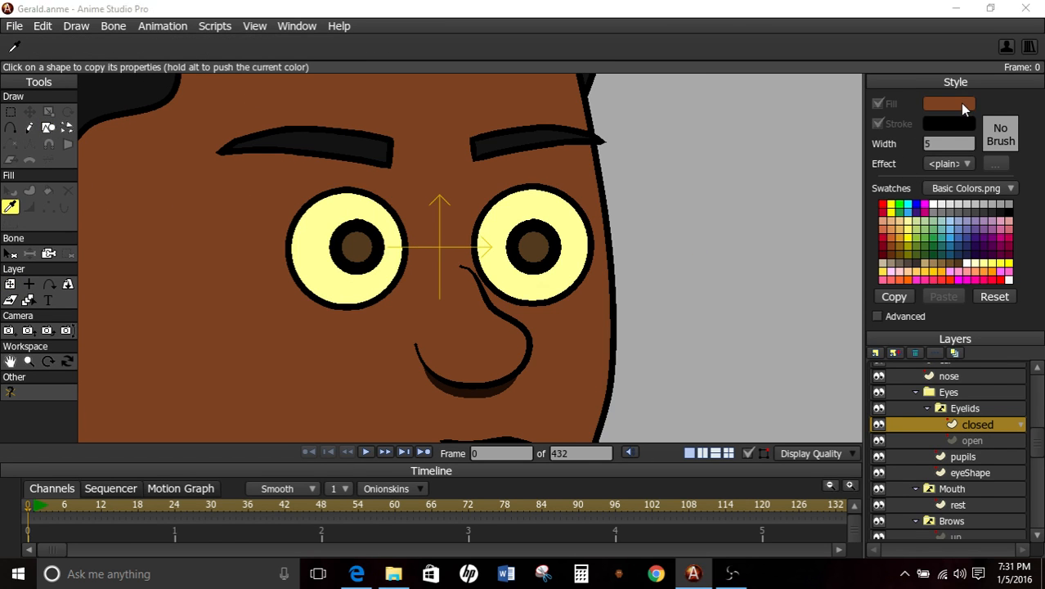
{"action": "left_click", "coordinate": [963, 103]}
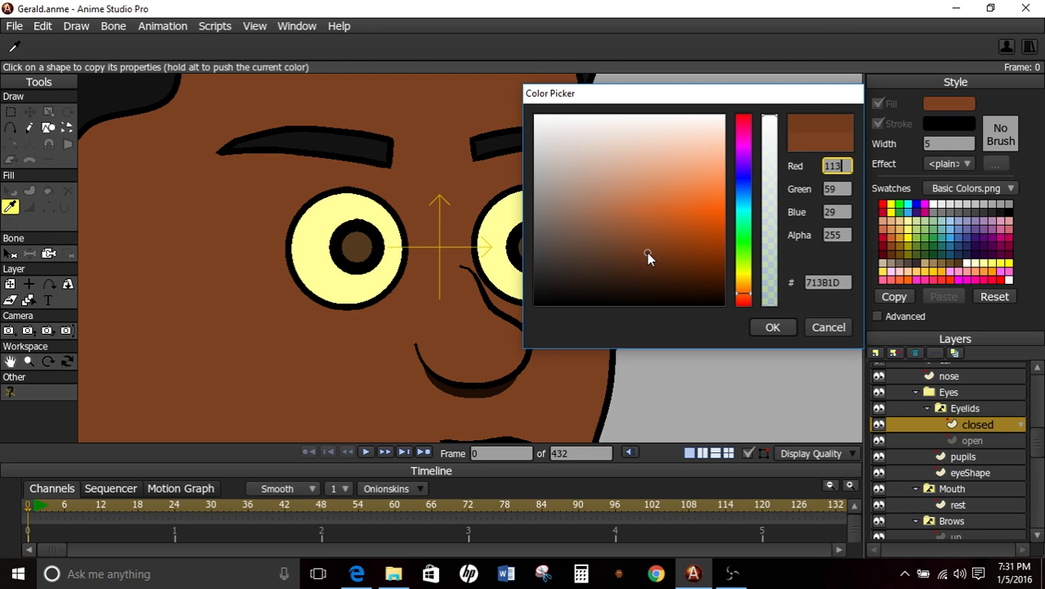
{"action": "left_click", "coordinate": [782, 324]}
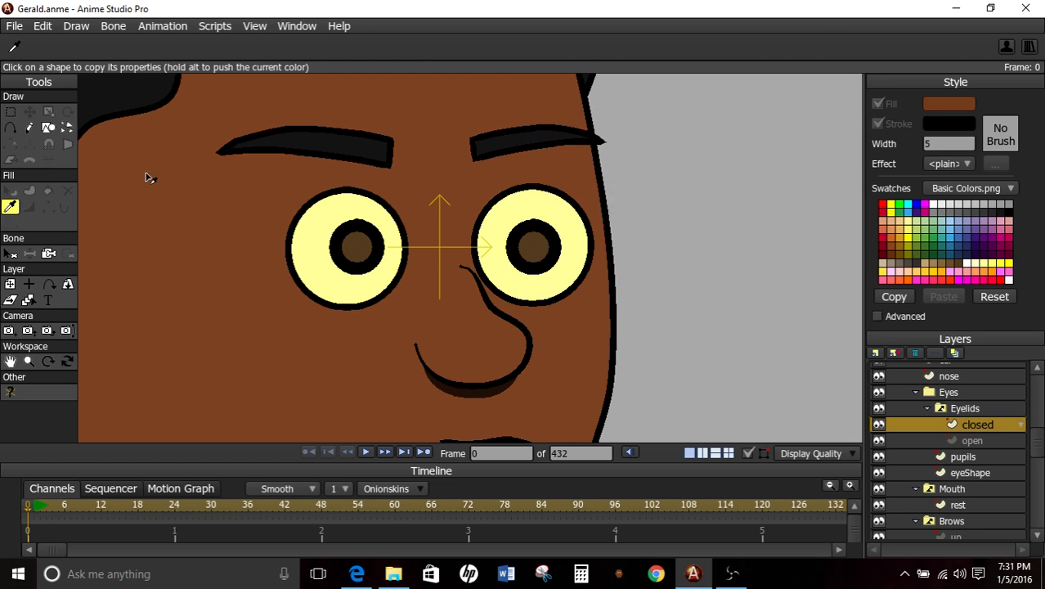
- Draw a rectangular upper eyelid covering roughly the top third of the left eye, slightly wider than the eye
{"action": "left_click", "coordinate": [48, 127]}
{"action": "mouse_move", "coordinate": [269, 221]}
{"action": "left_mouse_down"}
{"action": "mouse_move", "coordinate": [363, 218]}
{"action": "mouse_move", "coordinate": [396, 184]}
{"action": "mouse_move", "coordinate": [423, 180]}
{"action": "left_mouse_up"}
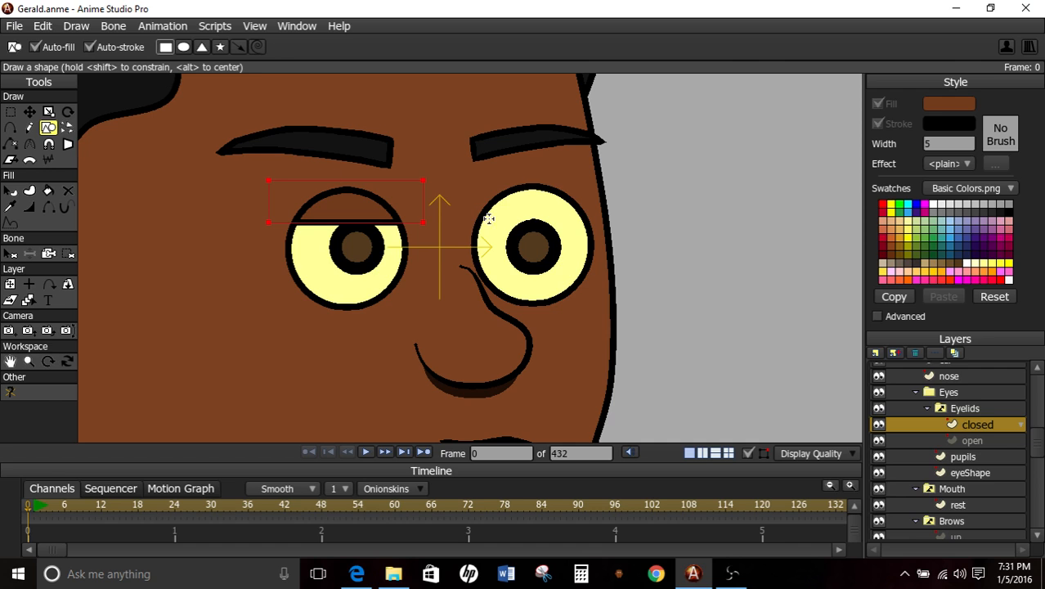
{"action": "left_click", "coordinate": [9, 112]}
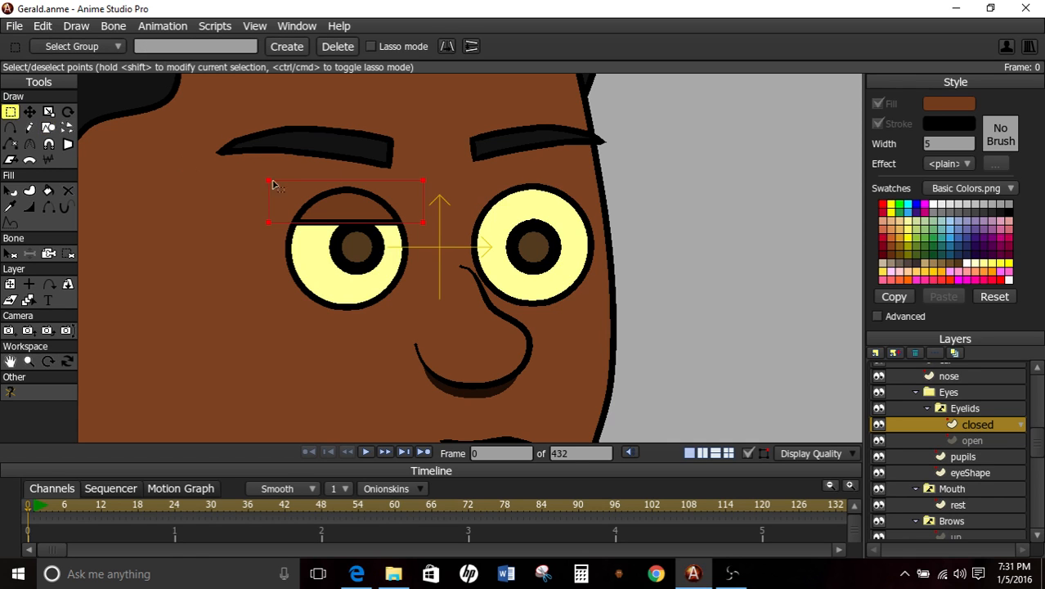
- On the open layer, raise the upper lid rectangle to Y 0.1118 and place a copy over the eye's lower edge
{"action": "left_click", "coordinate": [969, 438]}
{"action": "key", "text": "t"}
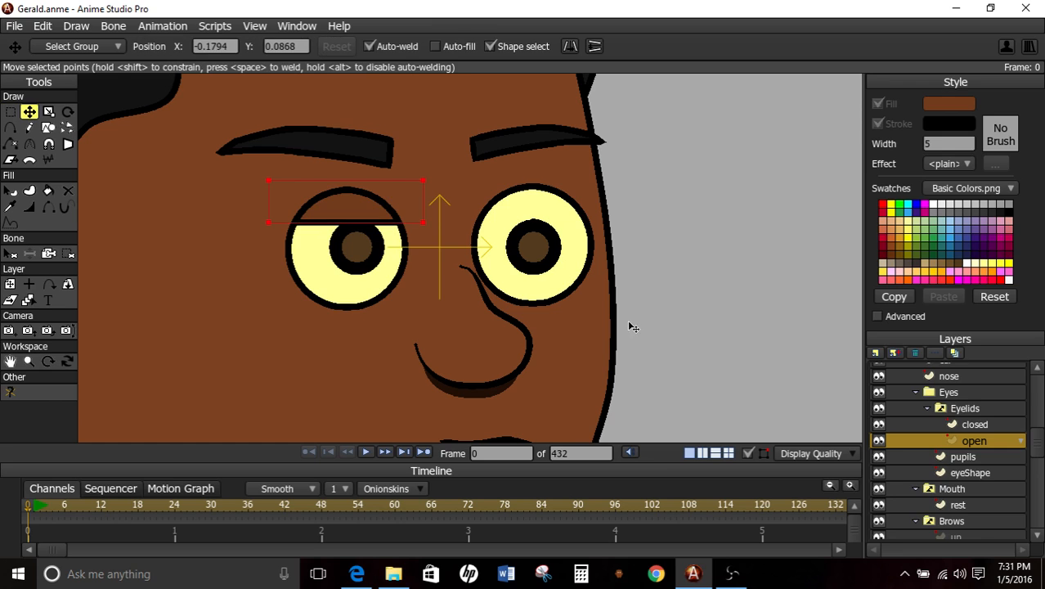
{"action": "left_click", "coordinate": [981, 425]}
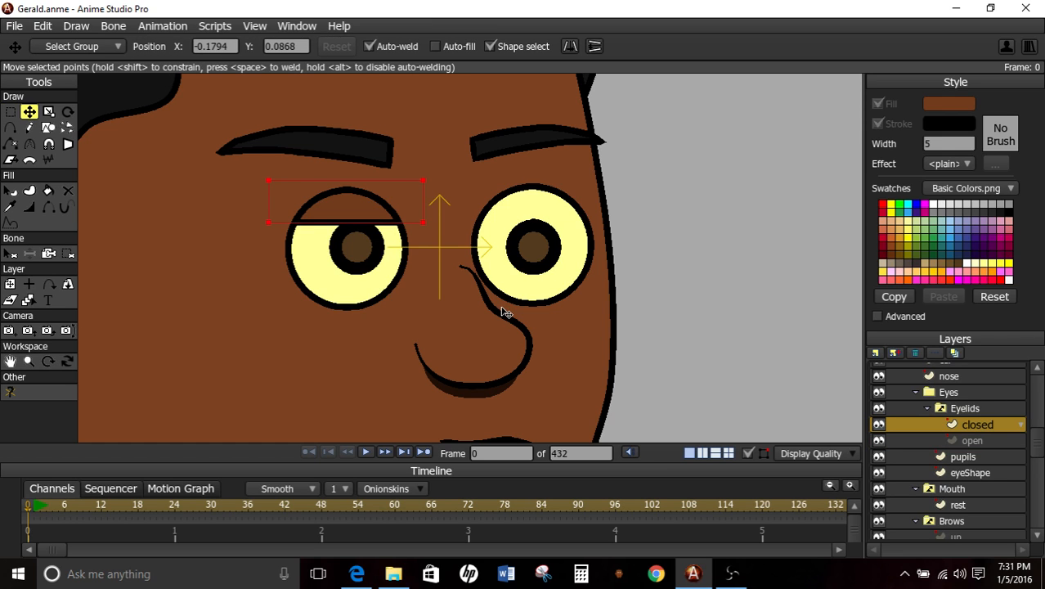
{"action": "left_click", "coordinate": [969, 444]}
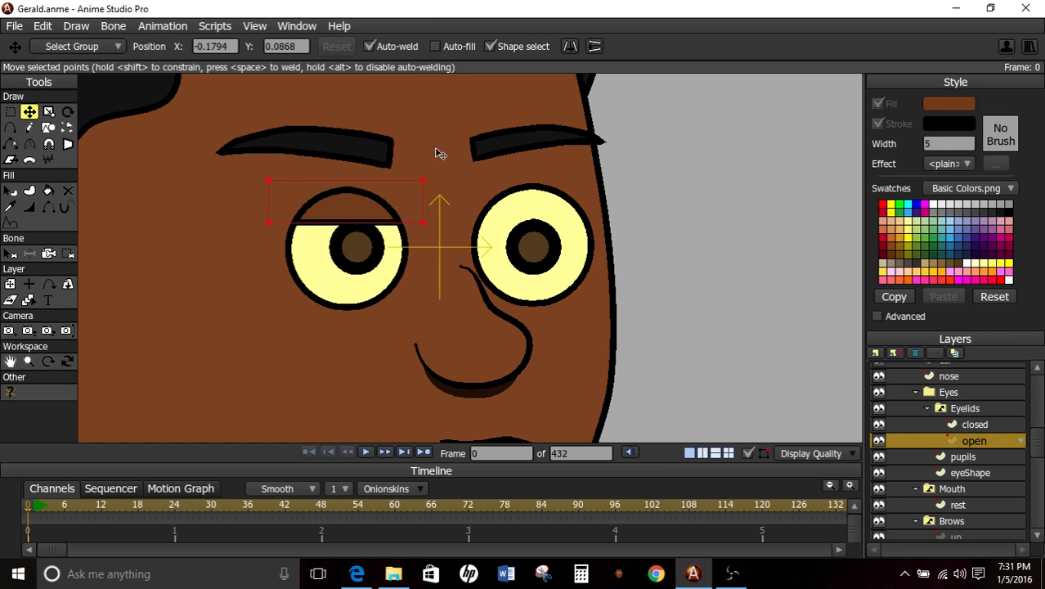
{"action": "left_click_drag", "start_coordinate": [440, 154], "coordinate": [370, 195]}
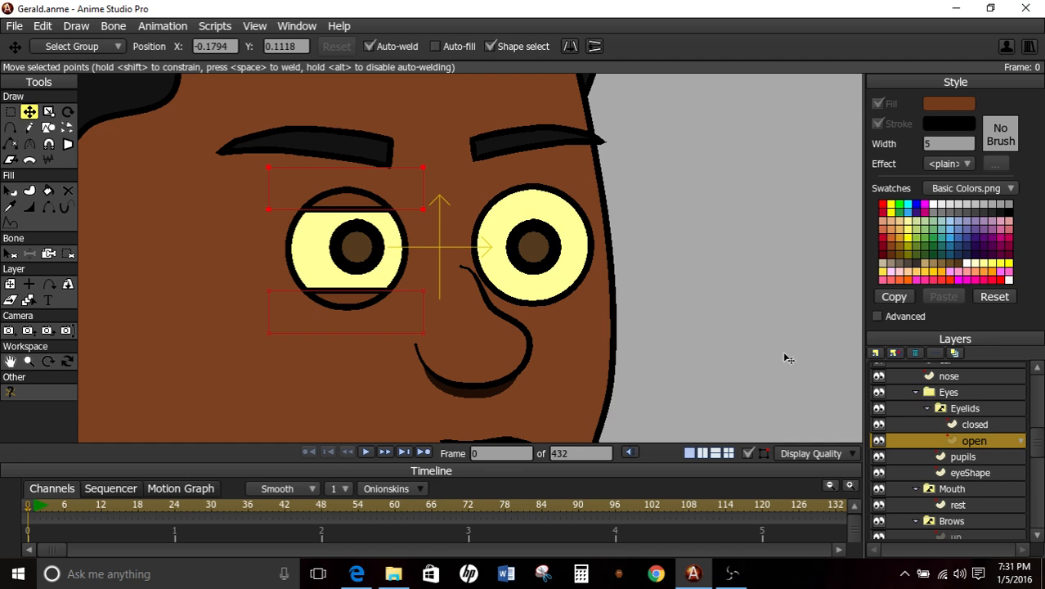
- Duplicate both lid rectangles and place the copies over the right eye by setting their X position to 0.1794
{"action": "left_click", "coordinate": [413, 309]}
{"action": "left_click", "coordinate": [10, 112]}
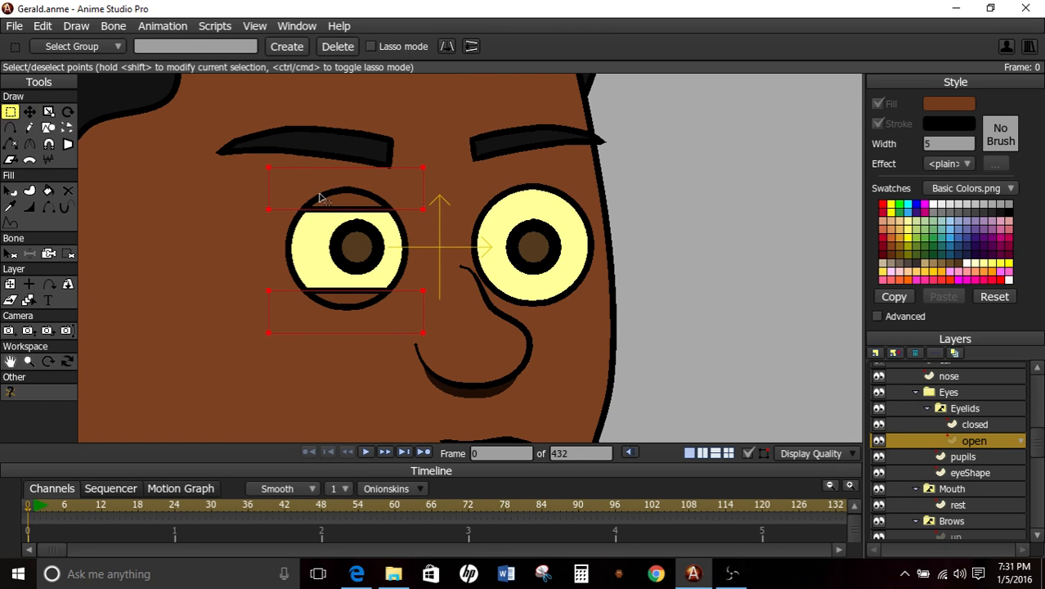
{"action": "key", "text": "t"}
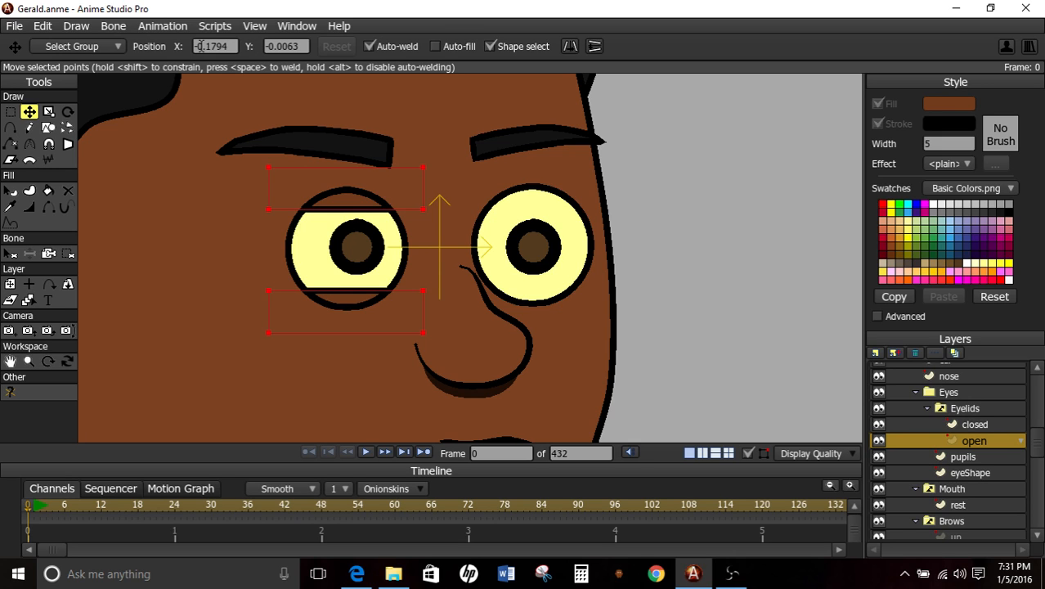
{"action": "left_click_drag", "start_coordinate": [199, 47], "coordinate": [178, 47]}
{"action": "key", "text": "BackSpace"}
{"action": "key", "text": "Return"}
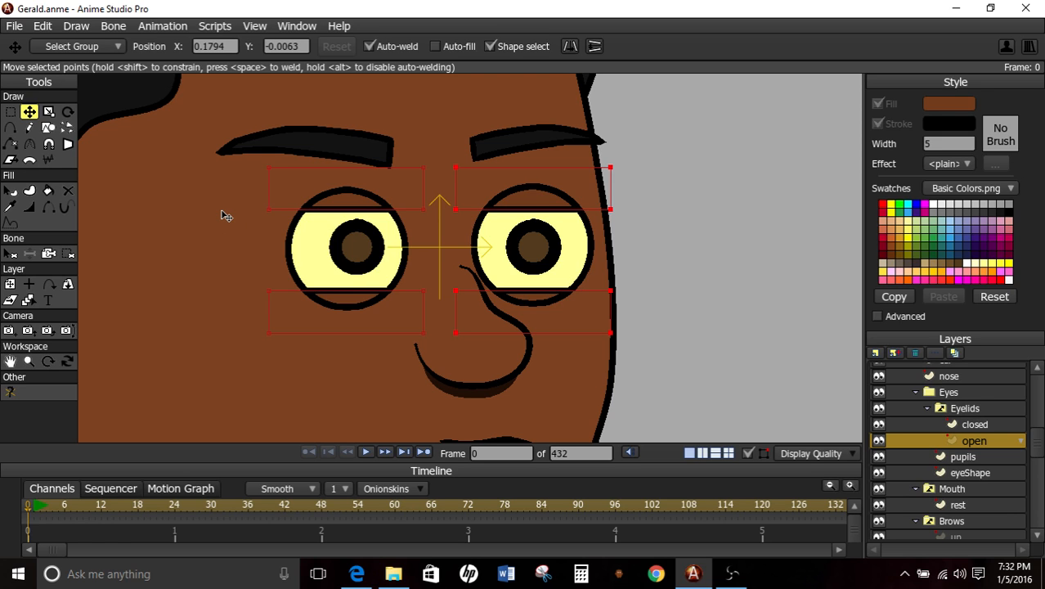
- Narrow the right eye's lids by moving their outer points to X 0.2923, and shift both rectangles to X 0.1728
{"action": "left_click", "coordinate": [10, 111]}
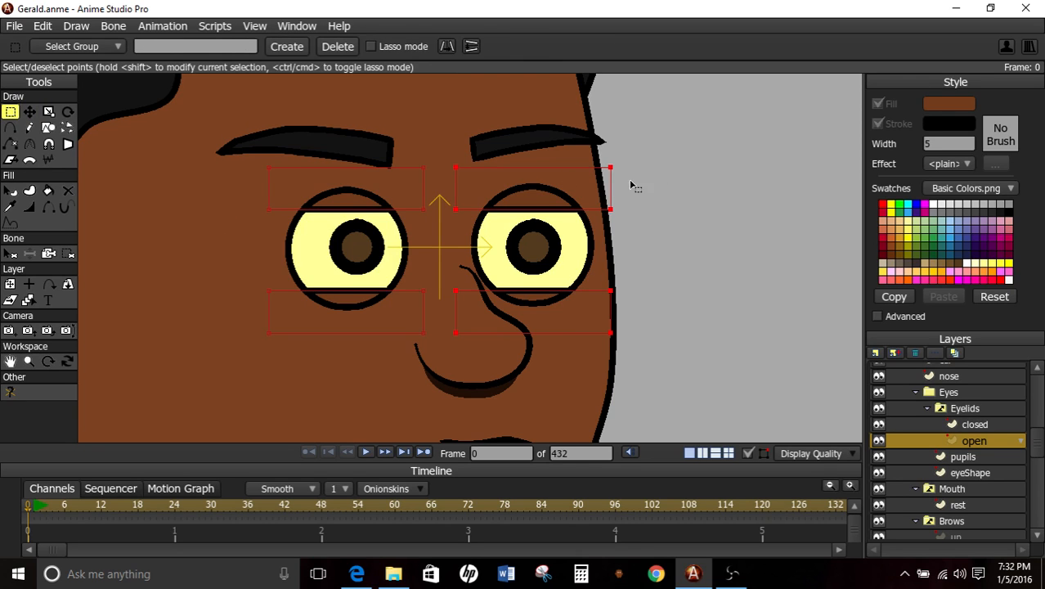
{"action": "left_click_drag", "start_coordinate": [599, 134], "coordinate": [653, 367]}
{"action": "key", "text": "t"}
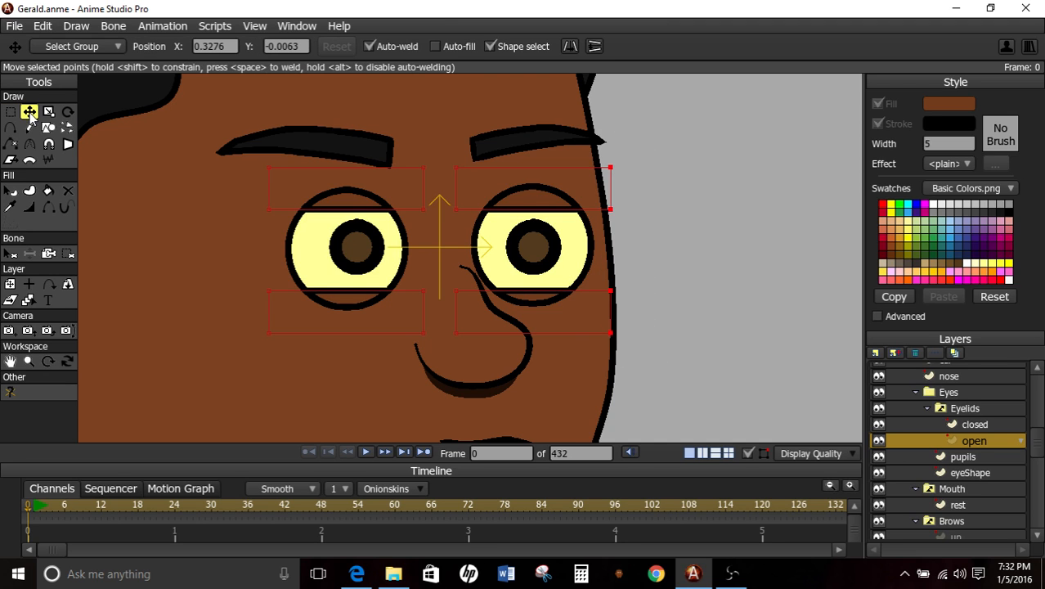
{"action": "left_click_drag", "start_coordinate": [683, 238], "coordinate": [671, 246]}
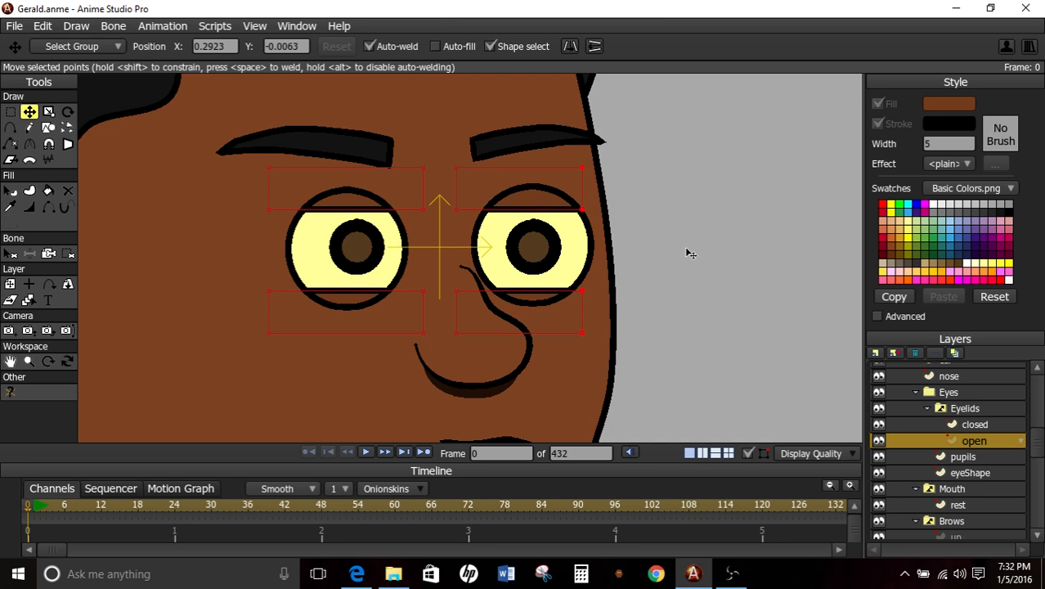
{"action": "left_click", "coordinate": [10, 111]}
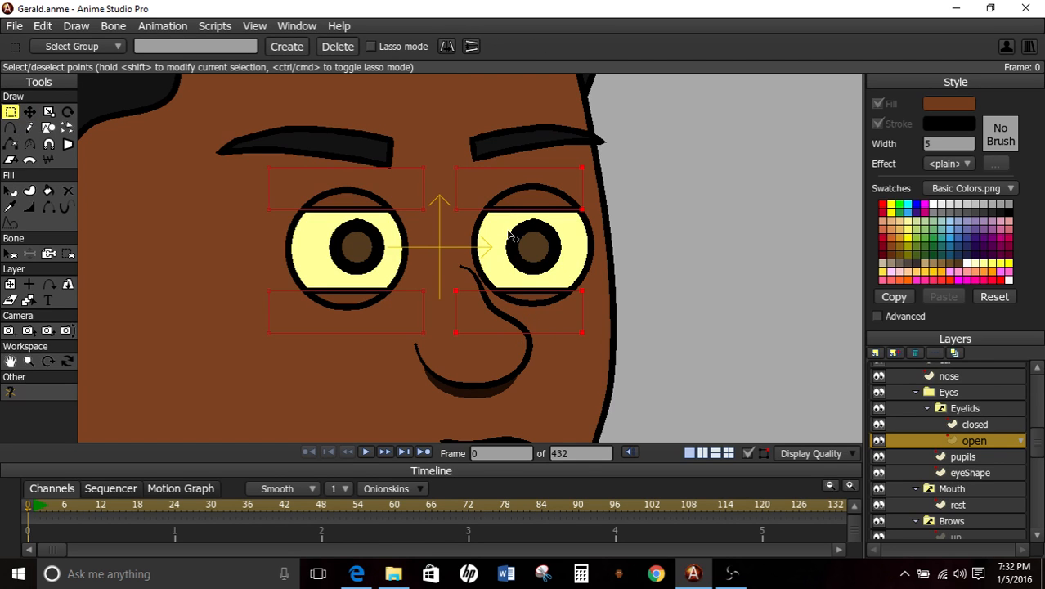
{"action": "left_click", "coordinate": [29, 111]}
{"action": "left_click_drag", "start_coordinate": [193, 233], "coordinate": [204, 231]}
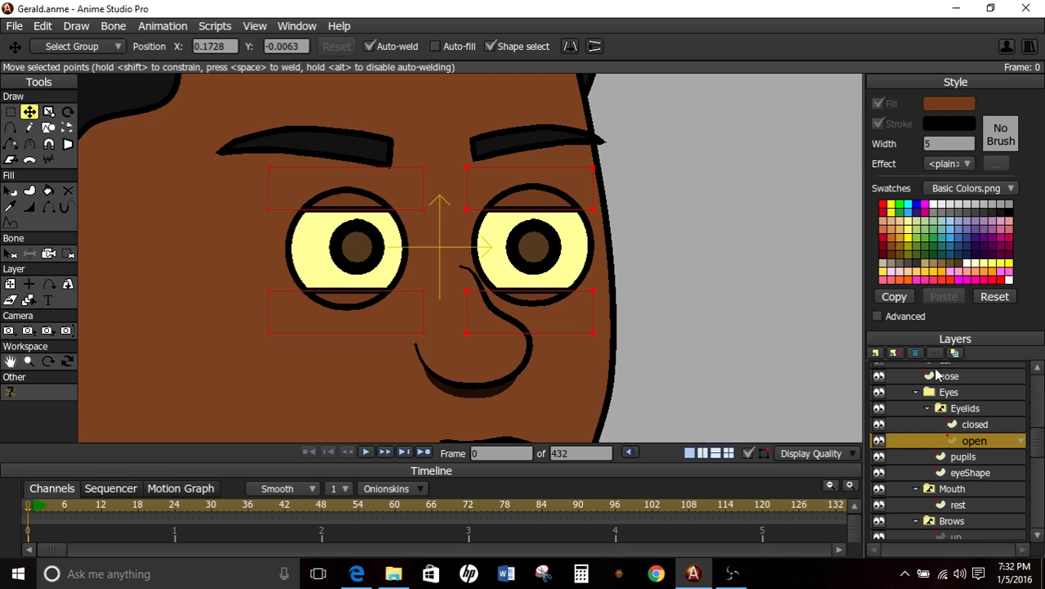
- Delete the closed eyelid layer, duplicate the open layer with its finished lids and name the copy closed
{"action": "left_click", "coordinate": [940, 422]}
{"action": "left_click", "coordinate": [917, 354]}
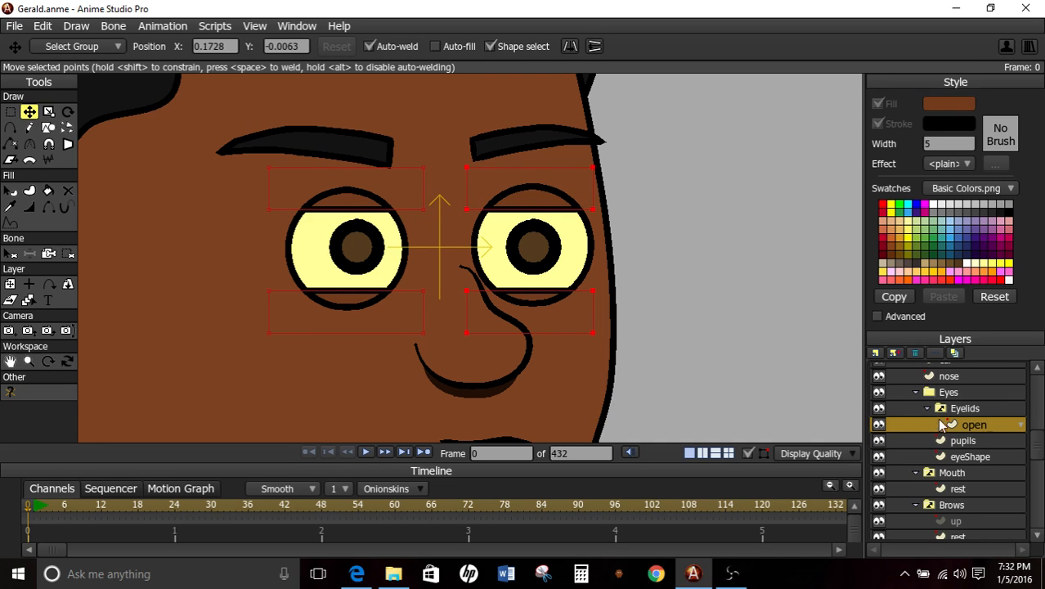
{"action": "left_click", "coordinate": [894, 355]}
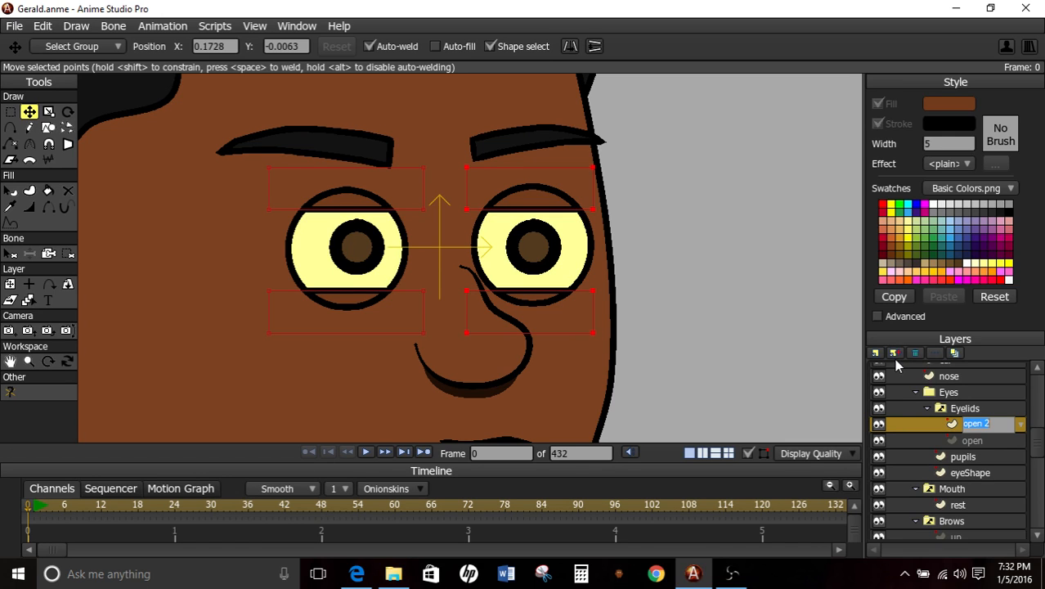
{"action": "type", "text": "closed"}
{"action": "key", "text": "Return"}
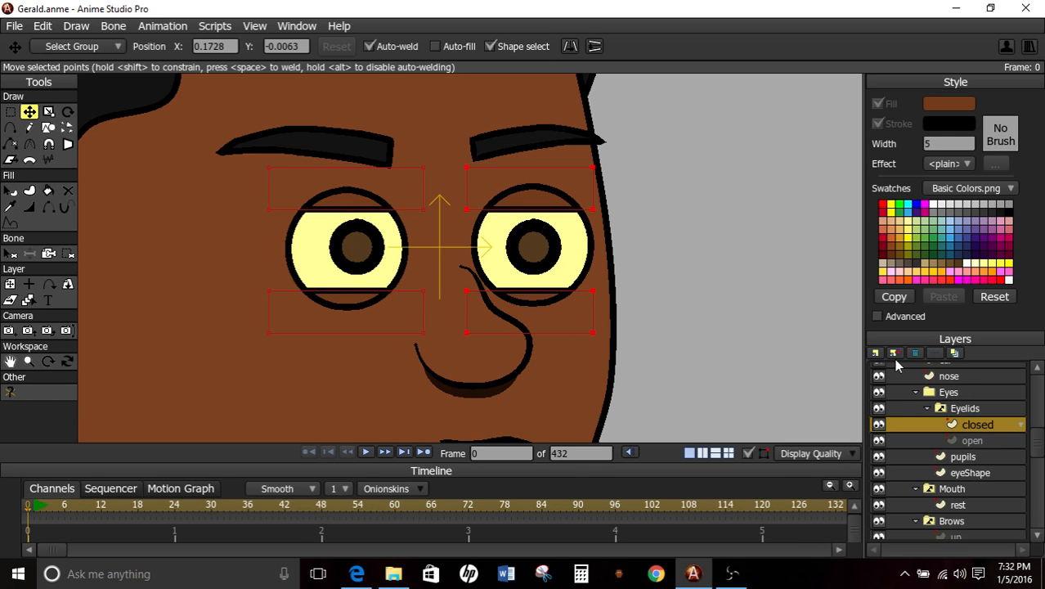
- On the closed layer, move the right eye's upper and lower lids toward each other, leaving a narrow gap
{"action": "left_click", "coordinate": [969, 441]}
{"action": "left_click", "coordinate": [964, 428]}
{"action": "left_click_drag", "start_coordinate": [538, 329], "coordinate": [553, 291]}
{"action": "key", "text": "ctrl+z"}
{"action": "left_click", "coordinate": [669, 330]}
{"action": "left_click_drag", "start_coordinate": [564, 170], "coordinate": [564, 190]}
- Scale the facing lid edges of each eye vertically until the upper and lower lids meet at the eye's middle
{"action": "left_click", "coordinate": [9, 111]}
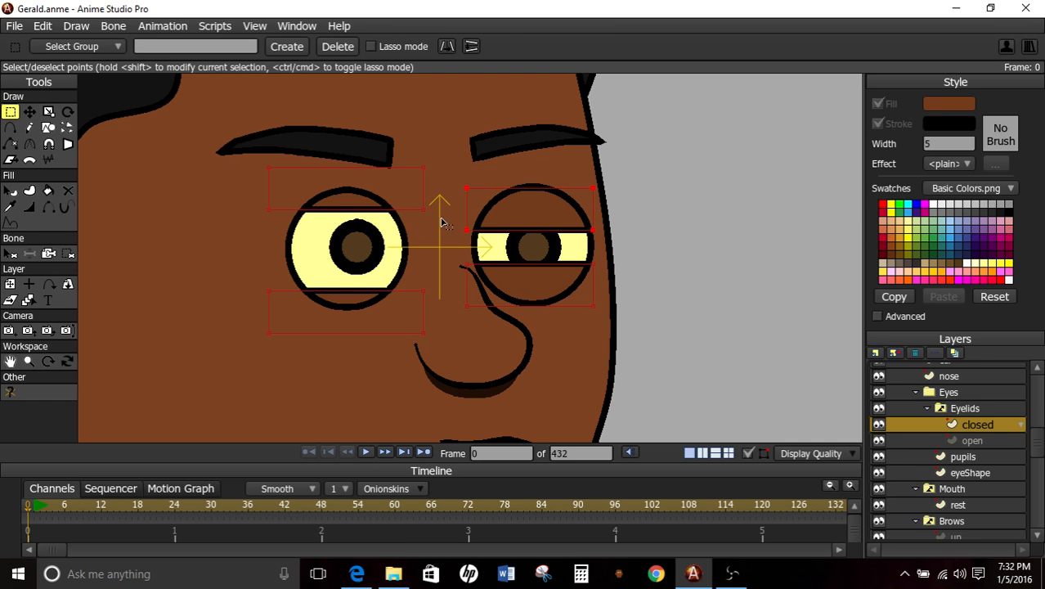
{"action": "left_click_drag", "start_coordinate": [441, 223], "coordinate": [620, 282]}
{"action": "left_click", "coordinate": [48, 111]}
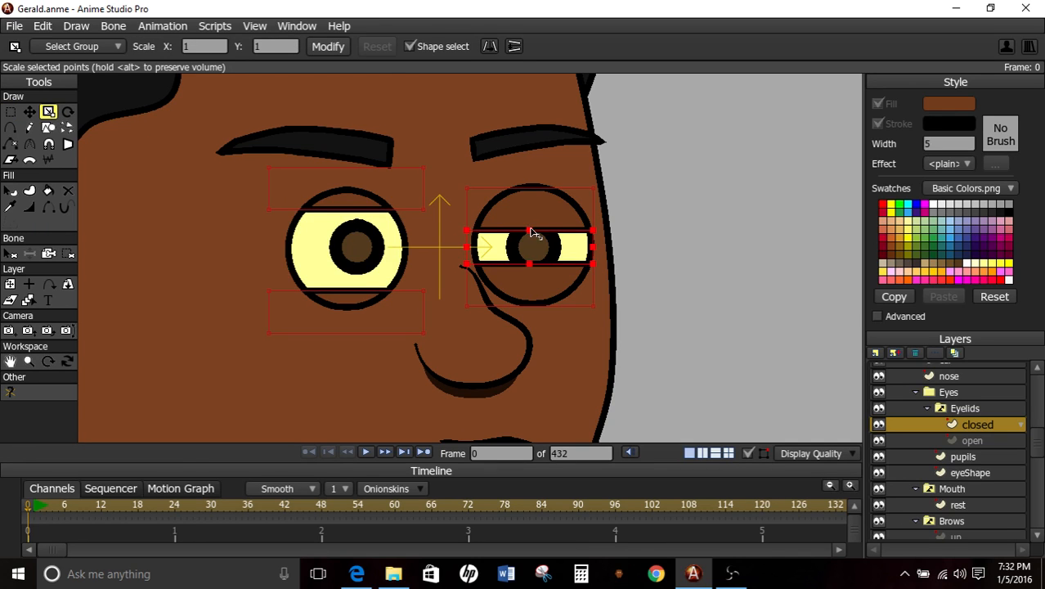
{"action": "left_click_drag", "start_coordinate": [532, 233], "coordinate": [536, 249]}
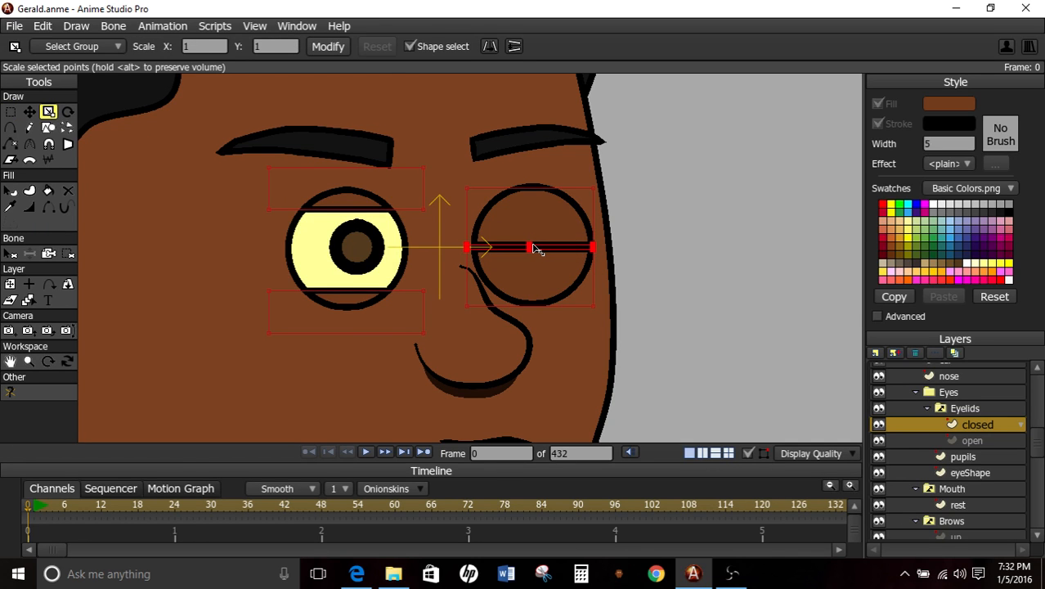
{"action": "left_click", "coordinate": [10, 111]}
{"action": "left_click_drag", "start_coordinate": [249, 194], "coordinate": [430, 300]}
{"action": "left_click", "coordinate": [48, 111]}
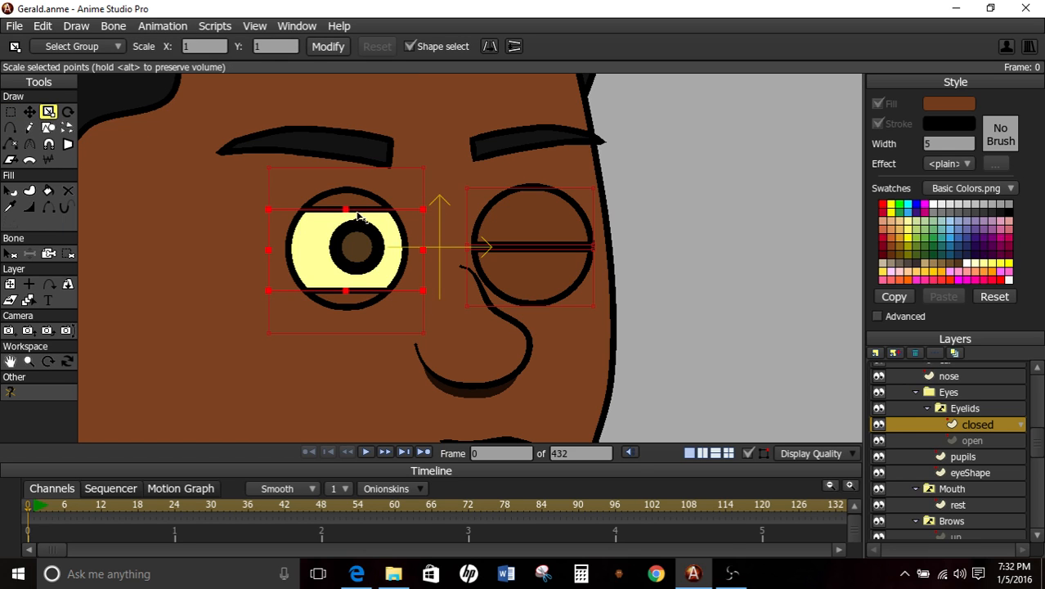
{"action": "left_click_drag", "start_coordinate": [357, 214], "coordinate": [351, 250]}
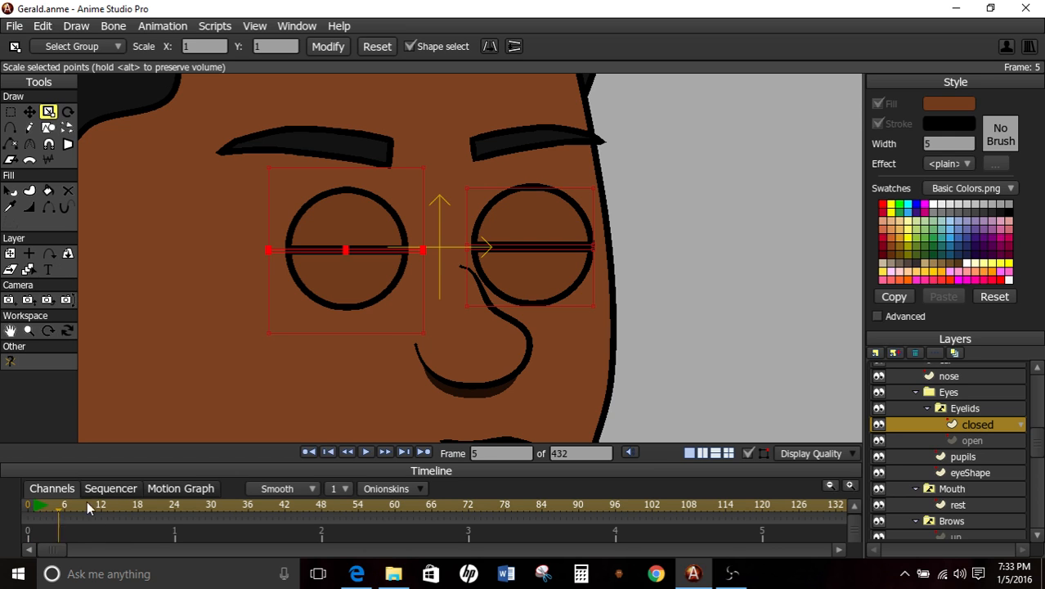
- Go to frame 1 and switch the Eyelids group to its open layer
{"action": "key", "text": "Right"}
{"action": "key", "text": "Right"}
{"action": "key", "text": "Right"}
{"action": "left_click_drag", "start_coordinate": [68, 502], "coordinate": [35, 516]}
{"action": "right_click", "coordinate": [967, 413]}
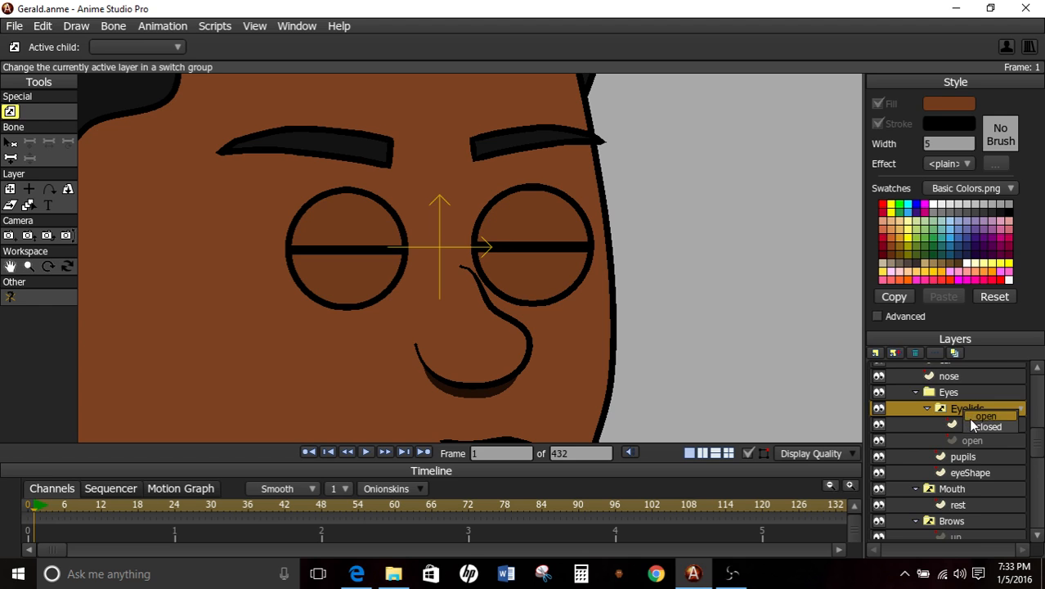
{"action": "left_click", "coordinate": [975, 416]}
- Compare the closed and open eyelids by stepping back and forth between frames 0 and 1
{"action": "key", "text": "Left"}
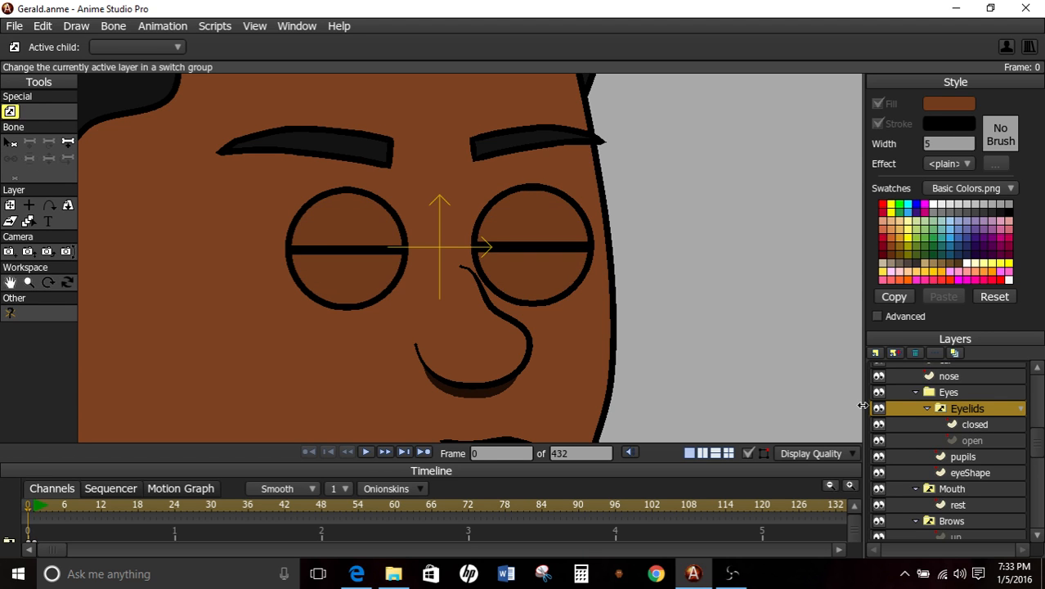
{"action": "key", "text": "Right"}
{"action": "key", "text": "Left"}
{"action": "key", "text": "Right"}
{"action": "key", "text": "Left"}
{"action": "key", "text": "Right"}
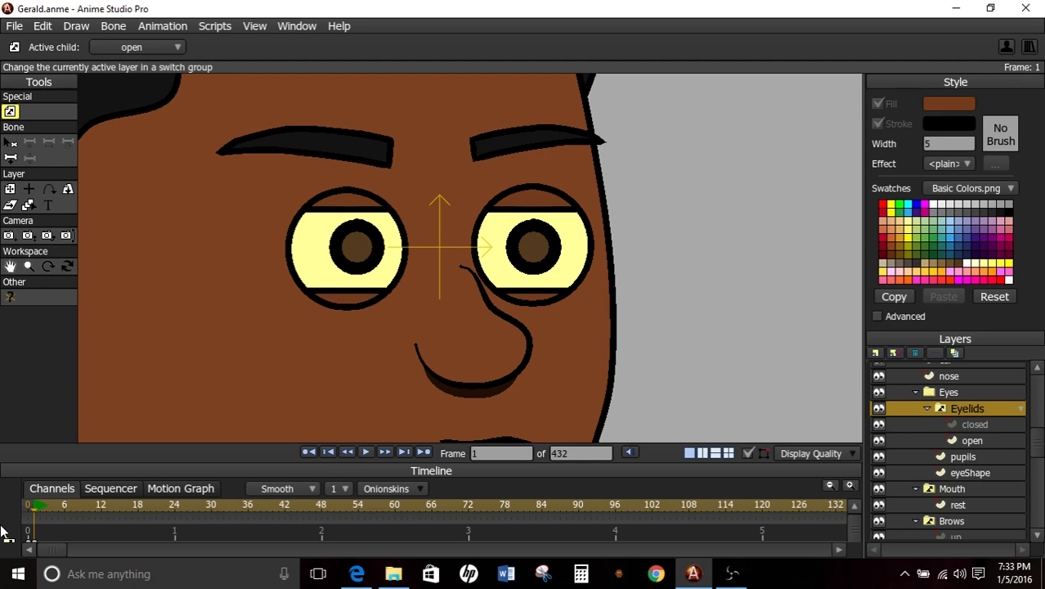
- Compare the eyelids at frames 0, 3 and 2, and enlarge the timeline to expose the Eyelids keyframes
{"action": "left_click", "coordinate": [26, 512]}
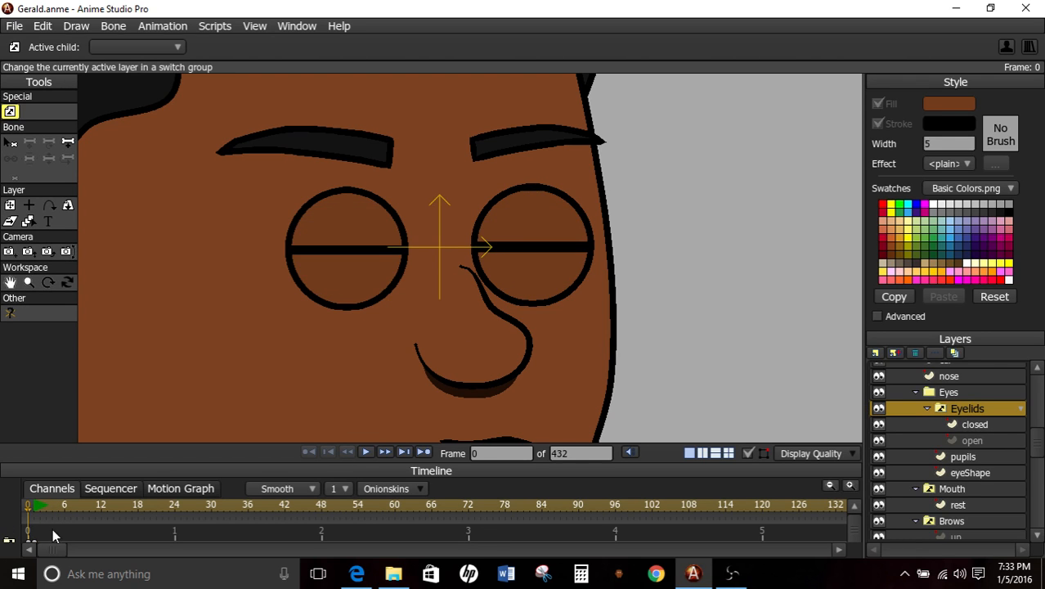
{"action": "left_click", "coordinate": [45, 506]}
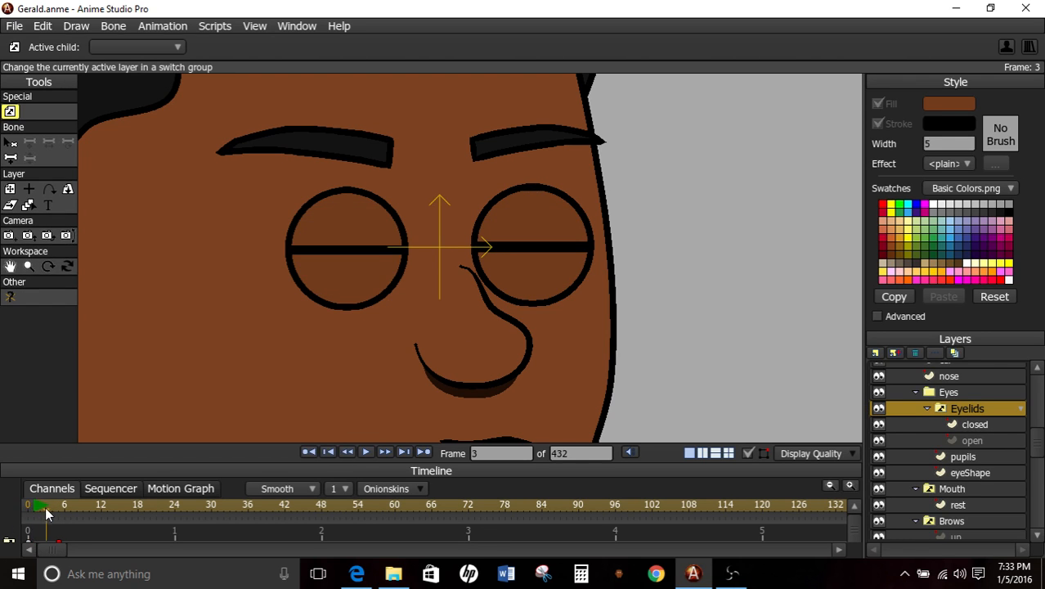
{"action": "mouse_move", "coordinate": [45, 507]}
{"action": "left_mouse_down"}
{"action": "mouse_move", "coordinate": [26, 507]}
{"action": "mouse_move", "coordinate": [41, 510]}
{"action": "left_mouse_up"}
{"action": "scroll", "coordinate": [199, 397], "scroll_direction": "up", "scroll_amount": 1}
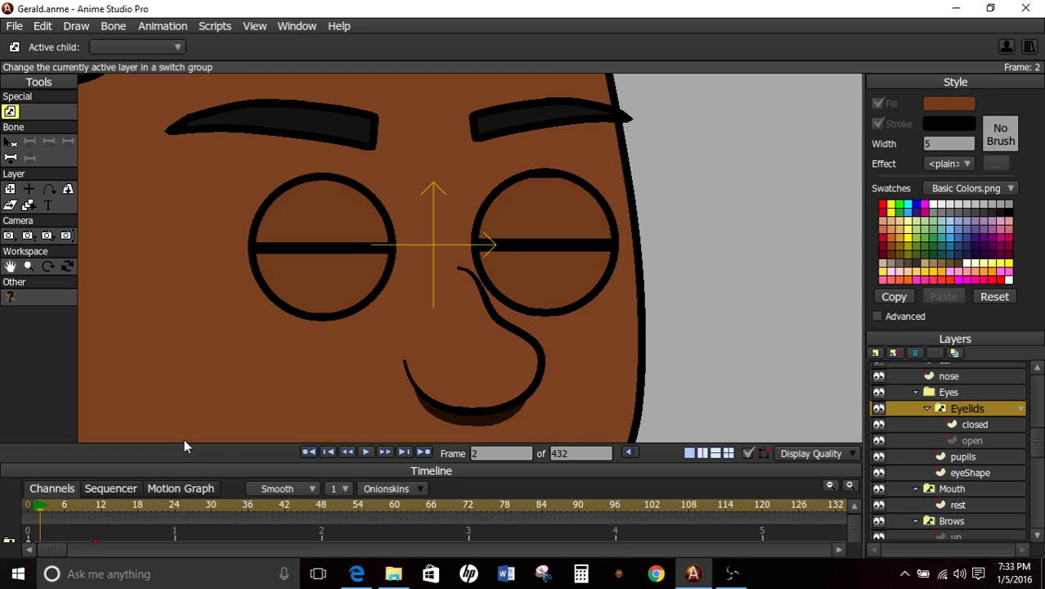
{"action": "left_click_drag", "start_coordinate": [177, 457], "coordinate": [196, 399]}
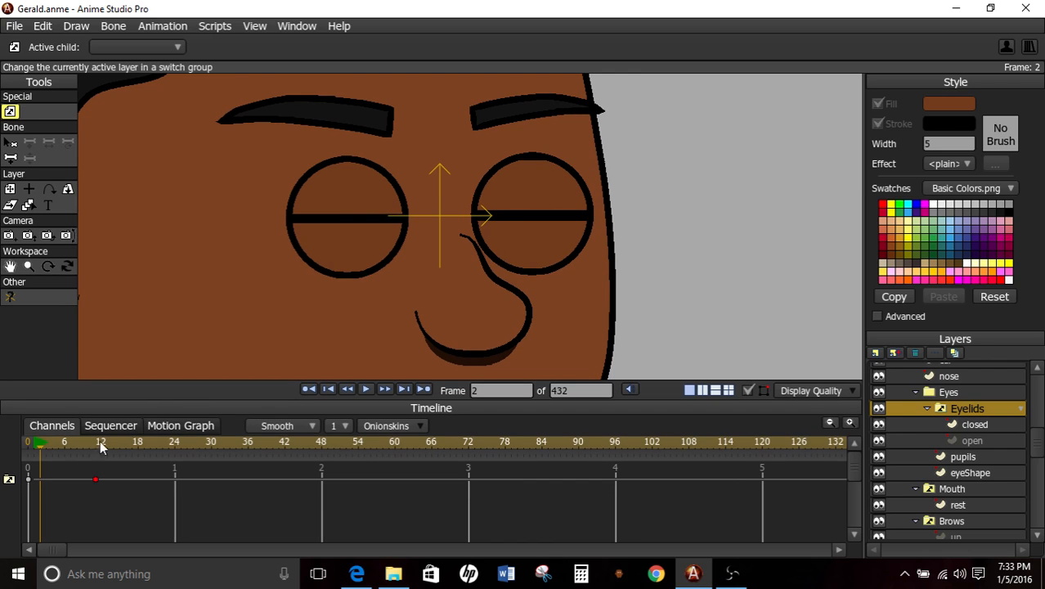
{"action": "left_click", "coordinate": [21, 456]}
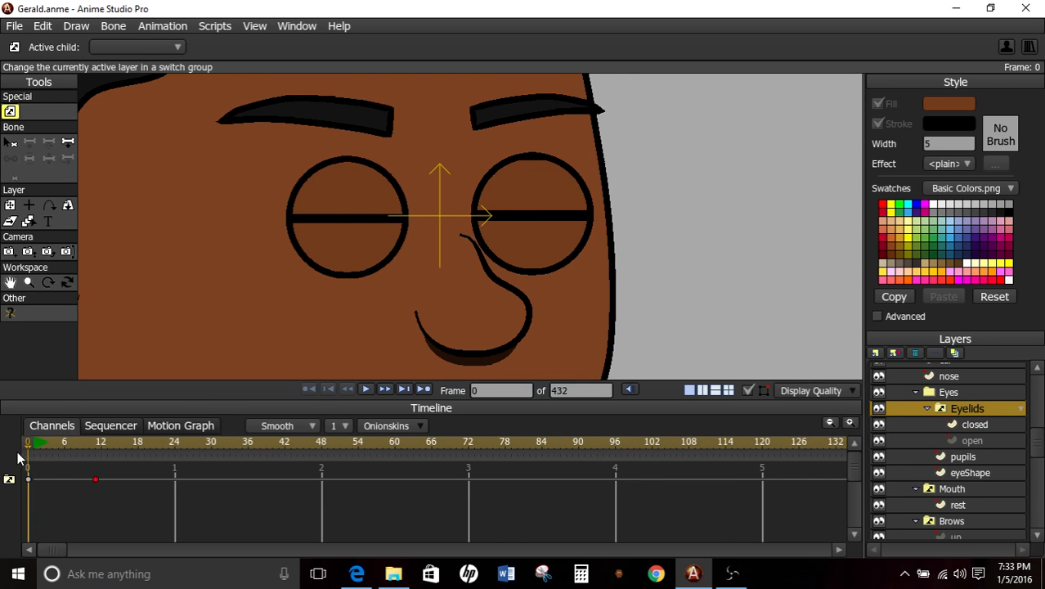
- Key a blink on the Eyelids group: open at frame 28, closed at frame 31 and open again at frame 35
{"action": "left_click_drag", "start_coordinate": [20, 456], "coordinate": [199, 445]}
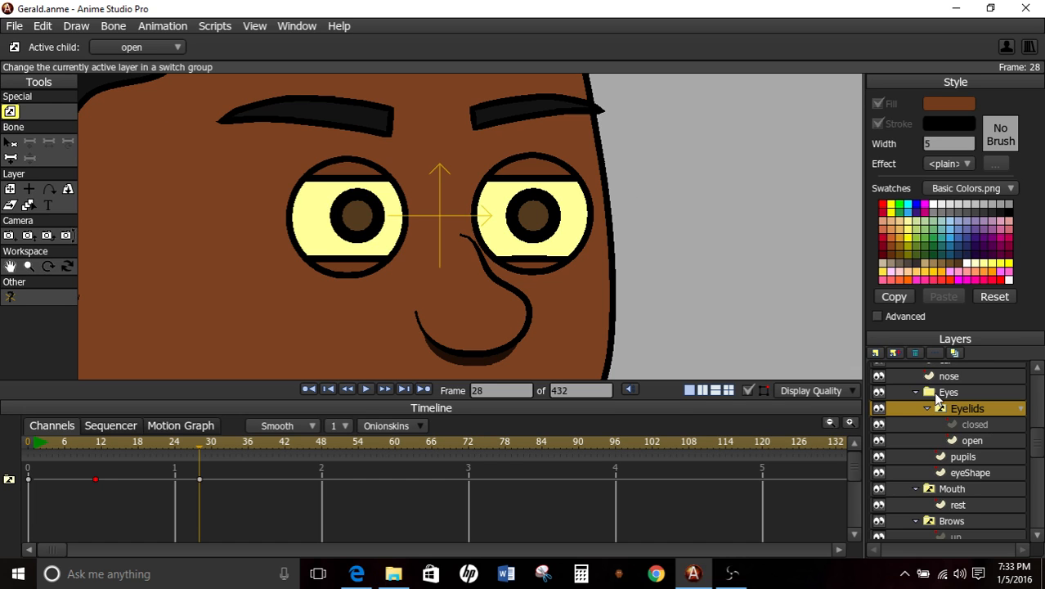
{"action": "key", "text": "ctrl+Right"}
{"action": "key", "text": "ctrl+Right"}
{"action": "key", "text": "ctrl+Right"}
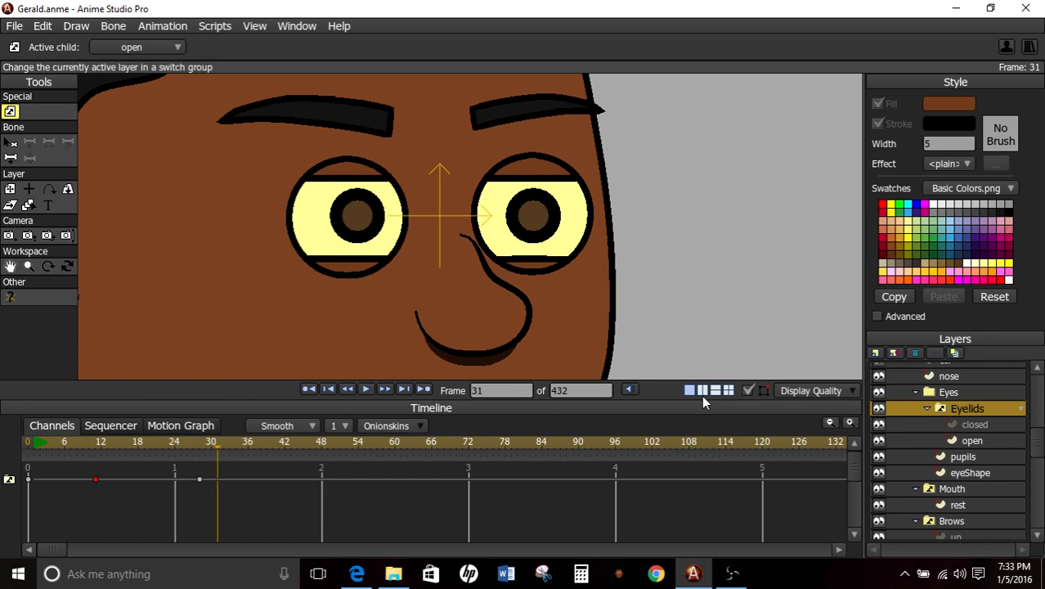
{"action": "left_click", "coordinate": [992, 425]}
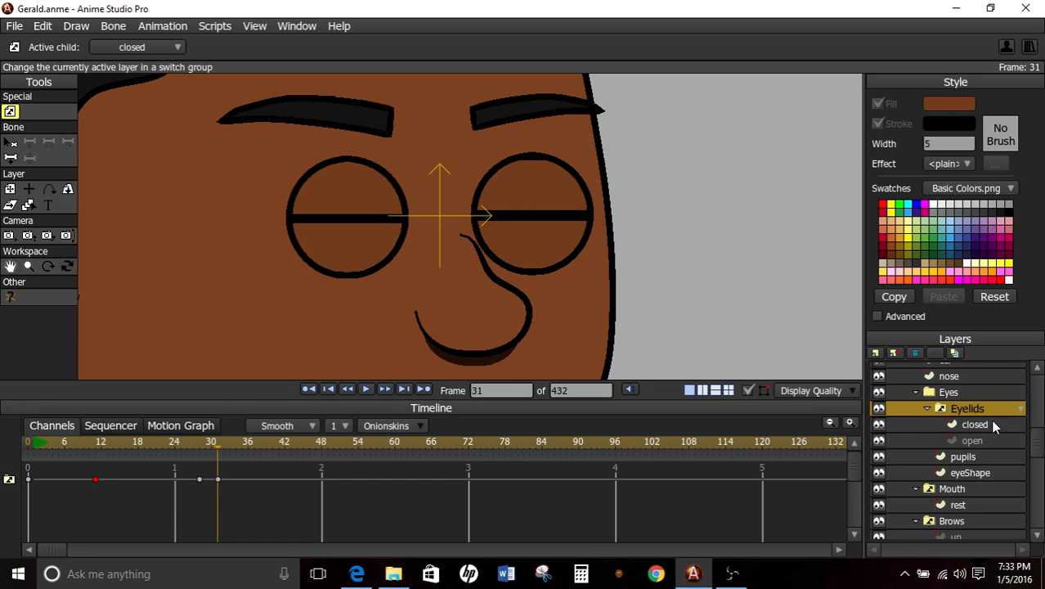
{"action": "key", "text": "ctrl+Right"}
{"action": "key", "text": "ctrl+Right"}
{"action": "key", "text": "ctrl+Right"}
{"action": "key", "text": "ctrl+Right"}
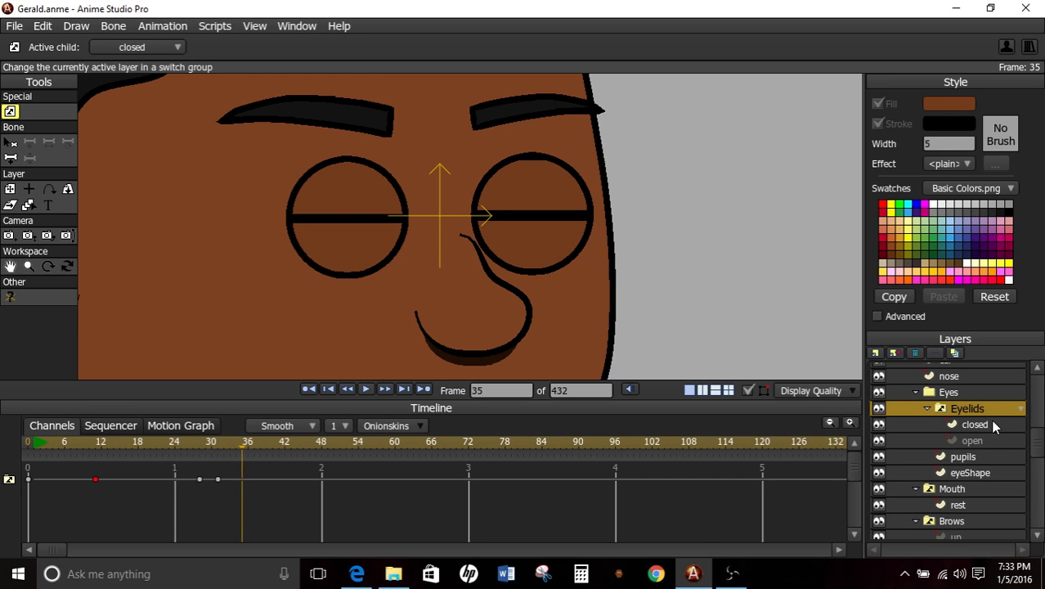
{"action": "left_click", "coordinate": [972, 440]}
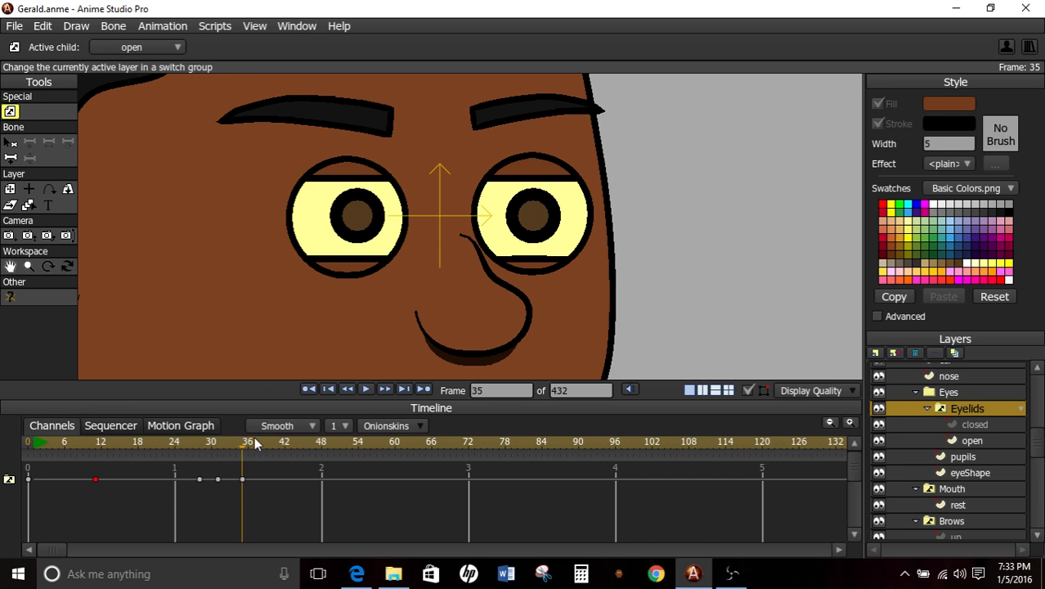
- Play the animation from the start to check the blink
{"action": "left_click_drag", "start_coordinate": [255, 442], "coordinate": [2, 456]}
{"action": "key", "text": "space"}
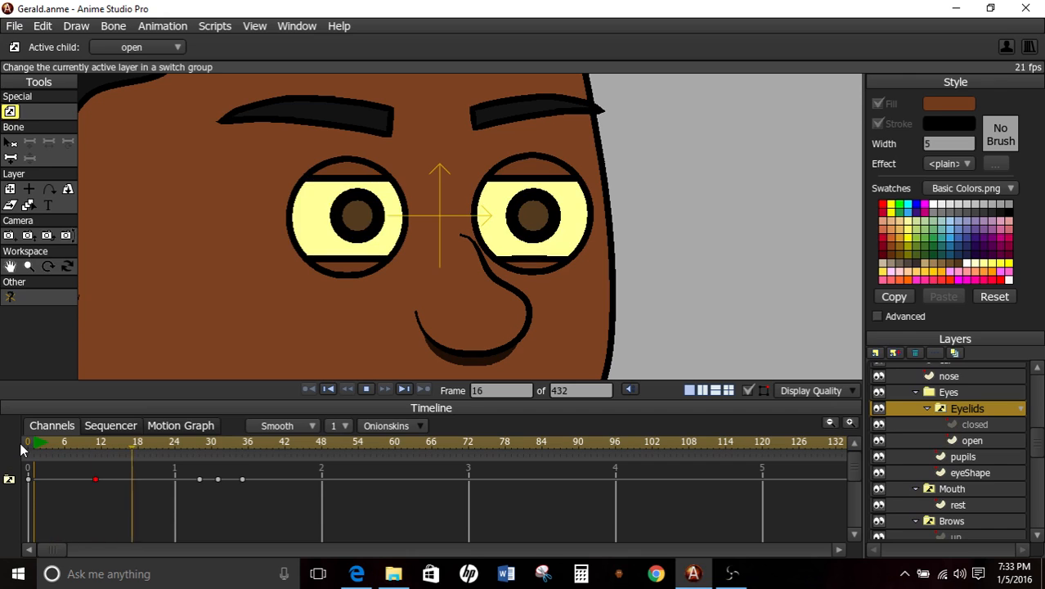
{"action": "key", "text": "space"}
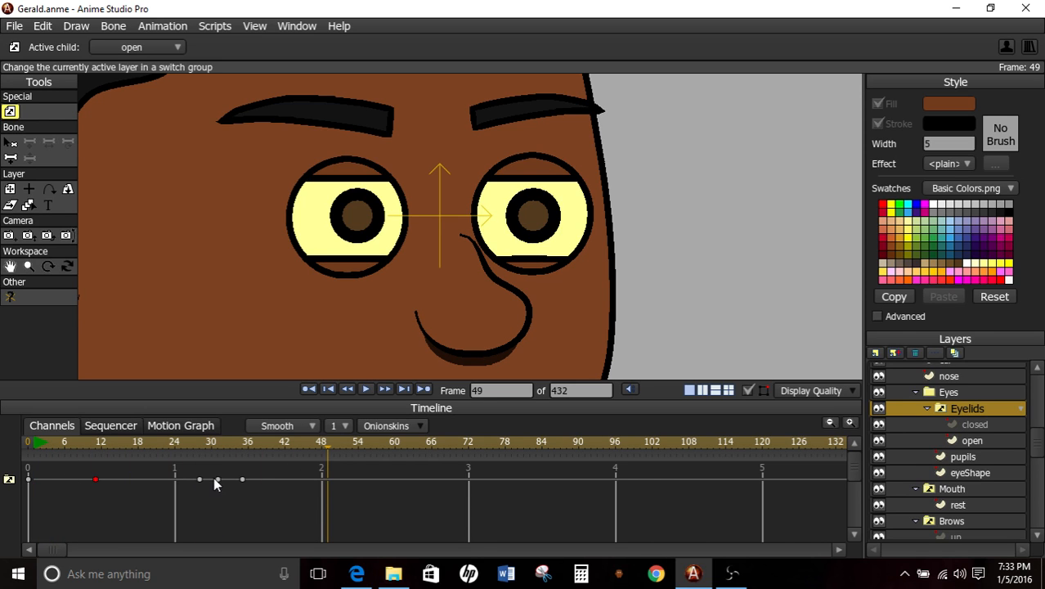
- Move the blink's closed keyframe to frame 30 and its reopening keyframe to frame 34, and replay the blink
{"action": "left_click_drag", "start_coordinate": [216, 479], "coordinate": [236, 485]}
{"action": "left_click_drag", "start_coordinate": [224, 446], "coordinate": [172, 441]}
{"action": "key", "text": "space"}
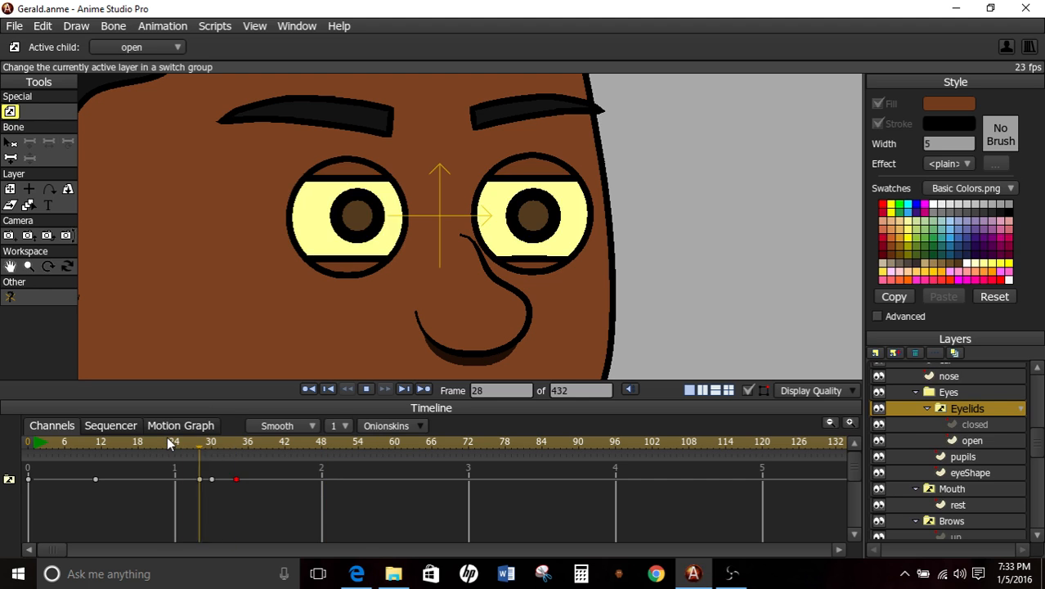
{"action": "key", "text": "space"}
- Shorten the blink by moving the closed keyframe to frame 29 and the reopening keyframe to frame 32, and replay it
{"action": "left_click_drag", "start_coordinate": [235, 478], "coordinate": [207, 478]}
{"action": "left_click_drag", "start_coordinate": [200, 442], "coordinate": [170, 438]}
{"action": "key", "text": "space"}
{"action": "key", "text": "space"}
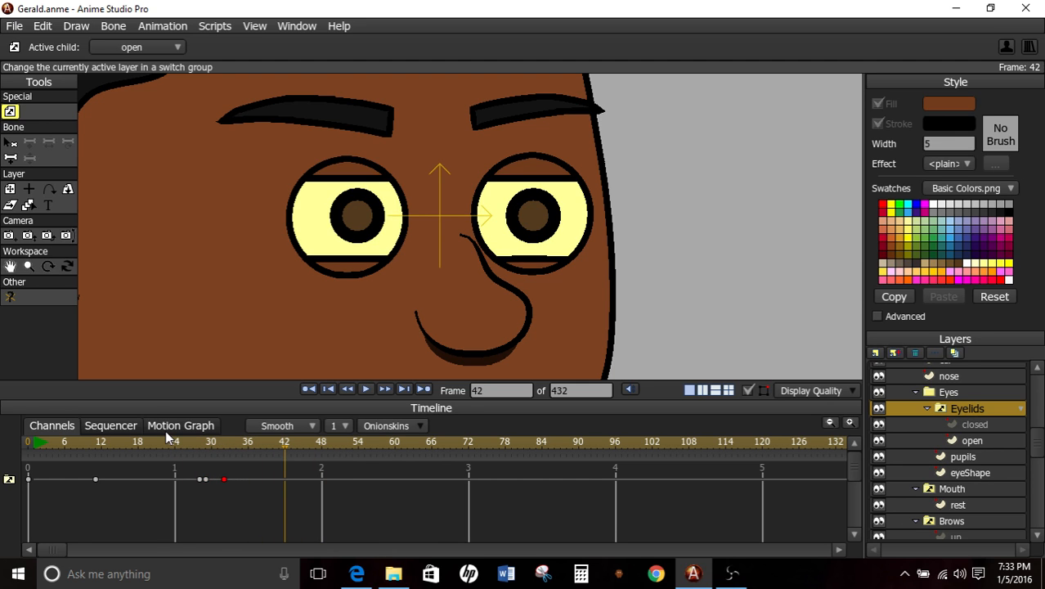
- Replay the shortened blink with the whole head in view
{"action": "scroll", "coordinate": [213, 299], "scroll_direction": "down", "scroll_amount": 5}
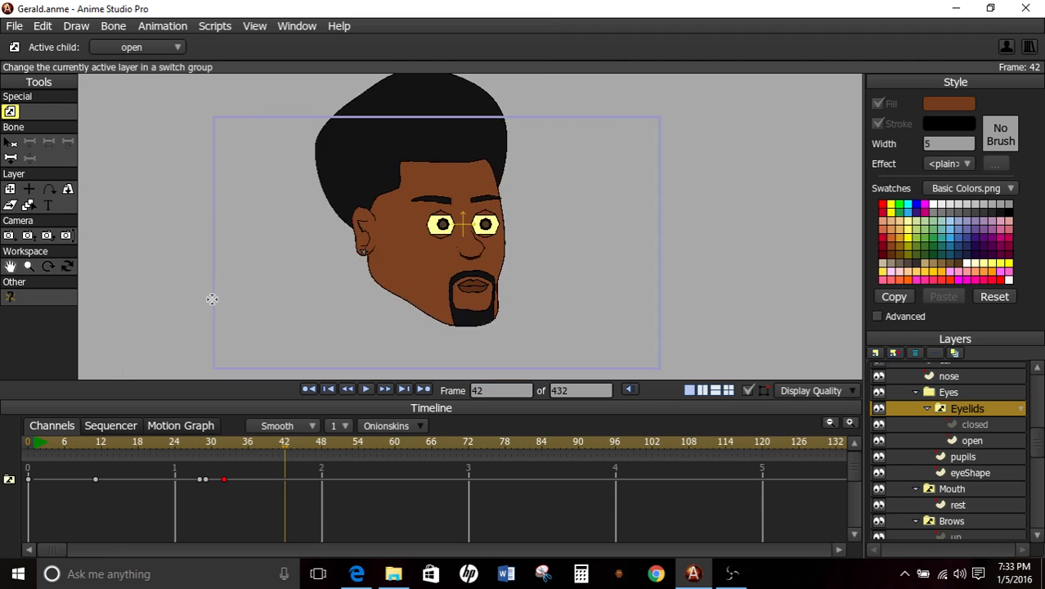
{"action": "scroll", "coordinate": [218, 303], "scroll_direction": "up", "scroll_amount": 2}
{"action": "key", "text": "space"}
{"action": "key", "text": "space"}
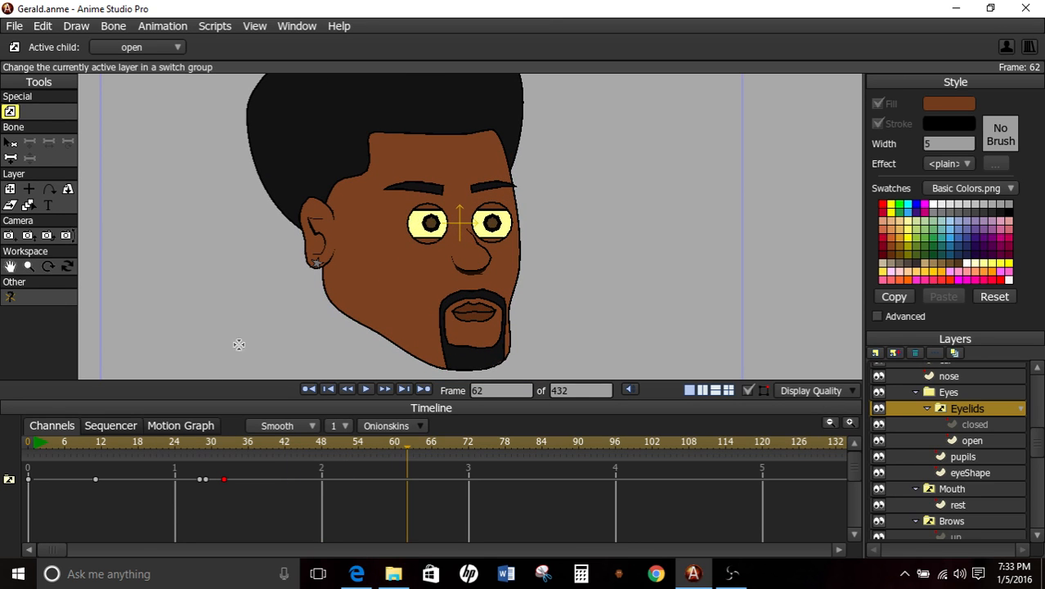
{"action": "left_click_drag", "start_coordinate": [194, 447], "coordinate": [158, 453]}
{"action": "key", "text": "space"}
{"action": "key", "text": "space"}
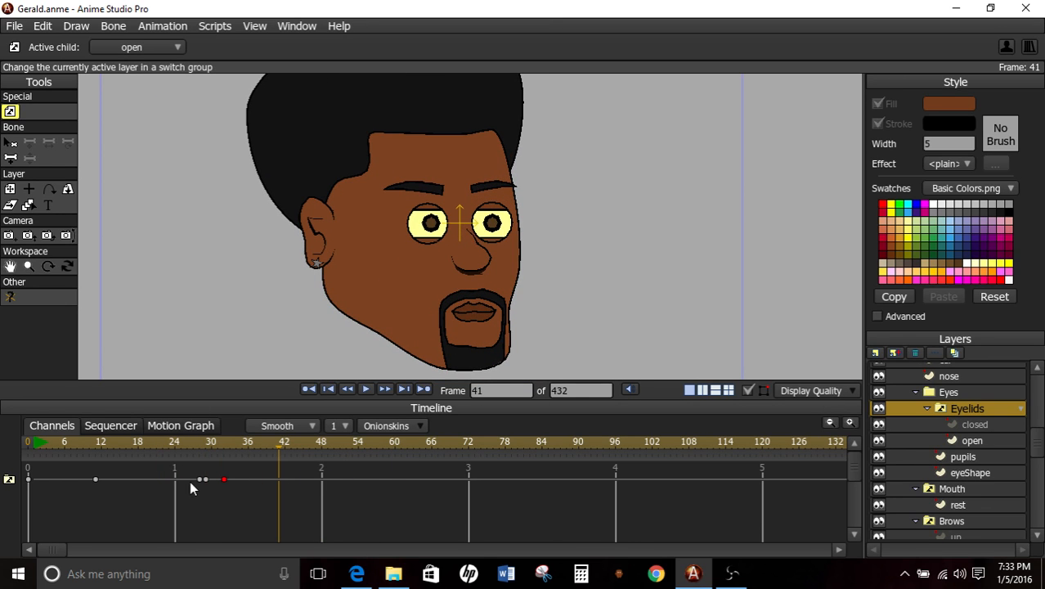
- Space the closed and reopening keyframes out to frames 33 and 40, and turn on sub-layer interpolation for the Eyelids group
{"action": "left_click_drag", "start_coordinate": [206, 486], "coordinate": [229, 480]}
{"action": "left_click_drag", "start_coordinate": [240, 441], "coordinate": [186, 479]}
{"action": "double_click", "coordinate": [959, 414]}
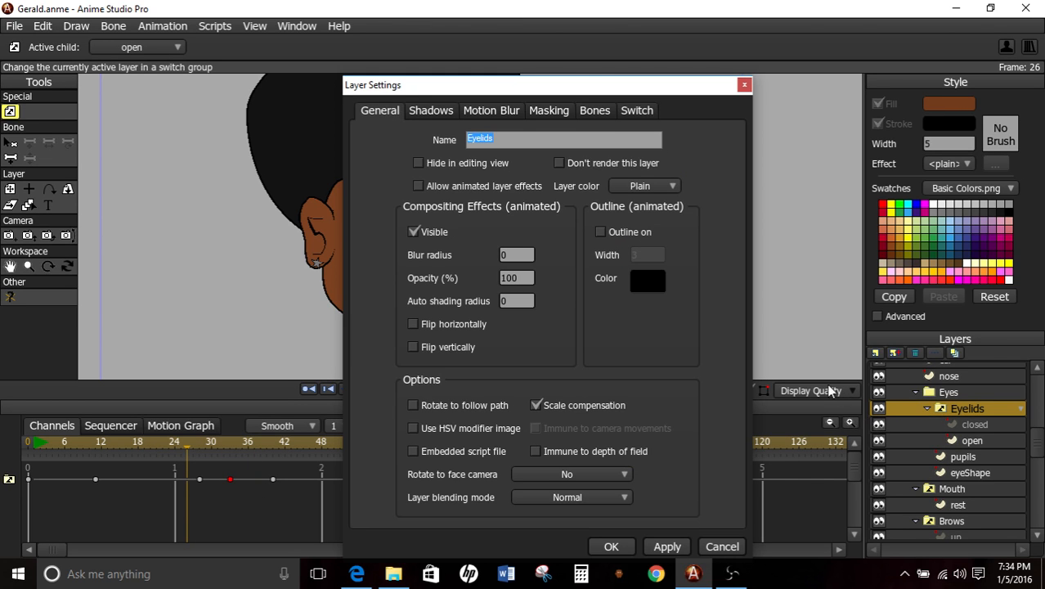
{"action": "left_click", "coordinate": [631, 114]}
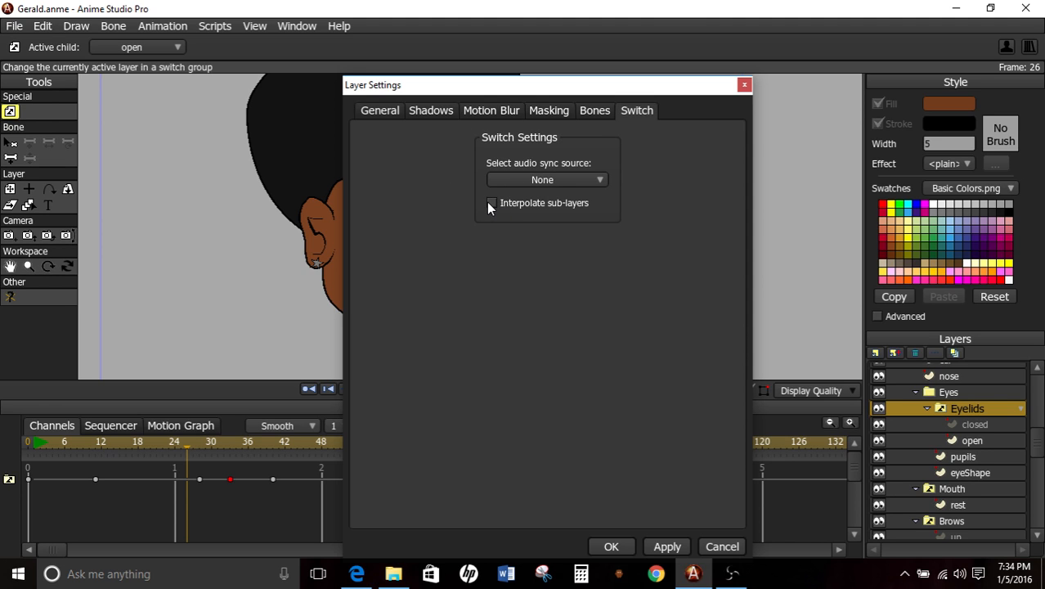
{"action": "left_click", "coordinate": [667, 546]}
{"action": "left_click", "coordinate": [611, 546]}
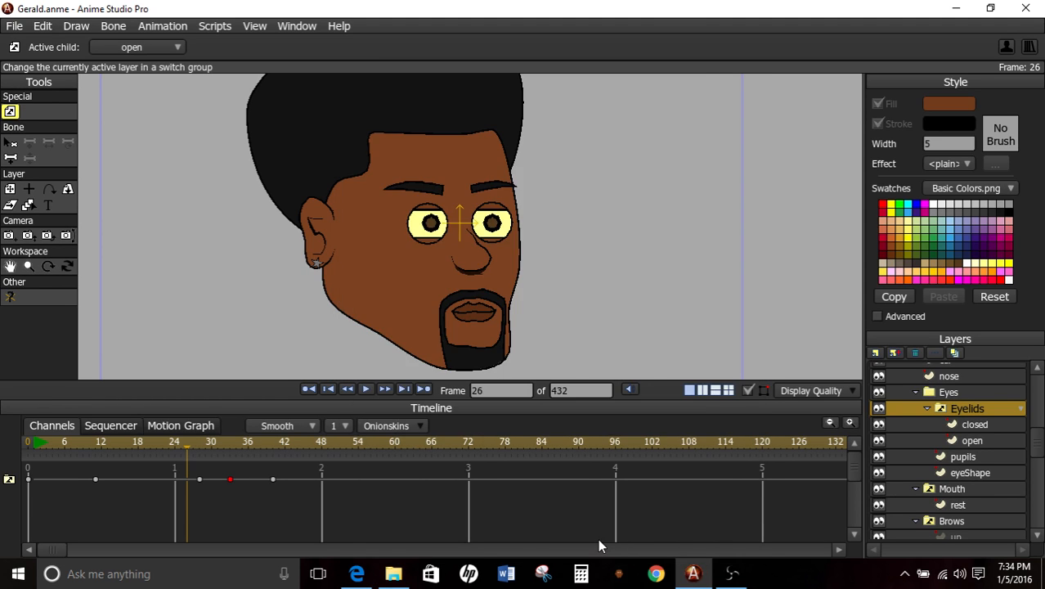
{"action": "mouse_move", "coordinate": [189, 444]}
{"action": "left_mouse_down"}
{"action": "mouse_move", "coordinate": [233, 479]}
{"action": "mouse_move", "coordinate": [282, 480]}
{"action": "mouse_move", "coordinate": [274, 487]}
{"action": "mouse_move", "coordinate": [177, 462]}
{"action": "mouse_move", "coordinate": [193, 454]}
{"action": "left_mouse_up"}
- Duplicate the open eyelid layer and name the copy halfOpen
{"action": "left_click", "coordinate": [938, 438]}
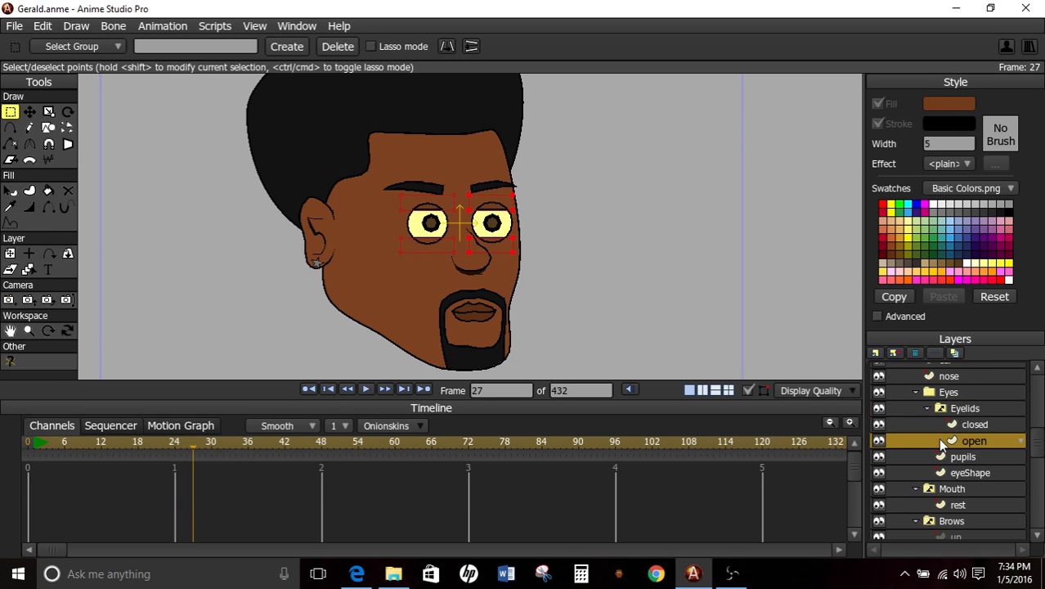
{"action": "left_click", "coordinate": [891, 353]}
{"action": "type", "text": "hal"}
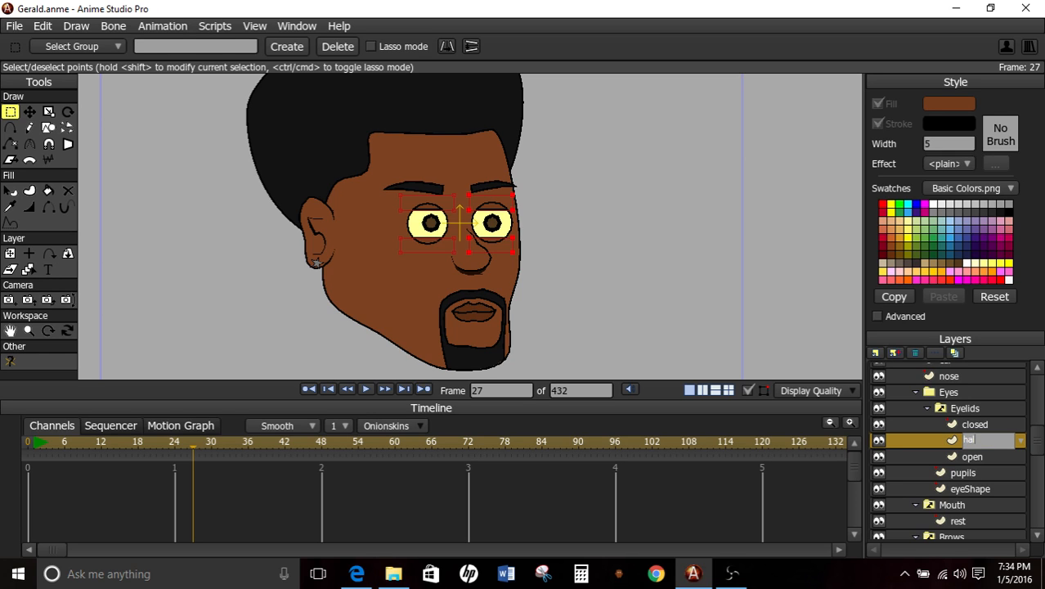
{"action": "type", "text": "fOpen"}
{"action": "key", "text": "Return"}
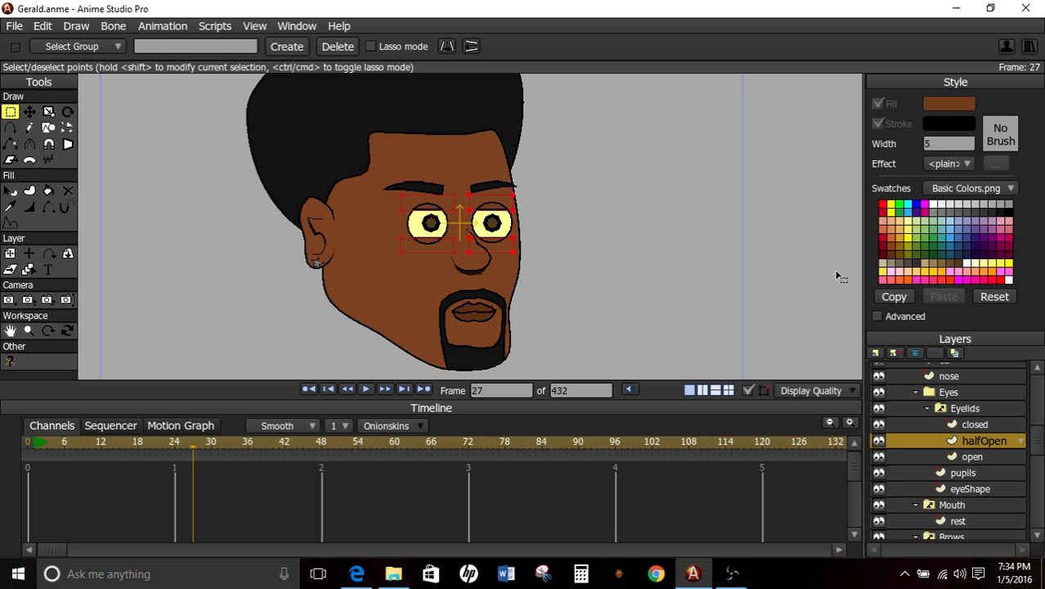
- At frame 0, scale the halfOpen layer's facing lid edges vertically so both eyes are half closed
{"action": "key", "text": "ctrl+shift+Left"}
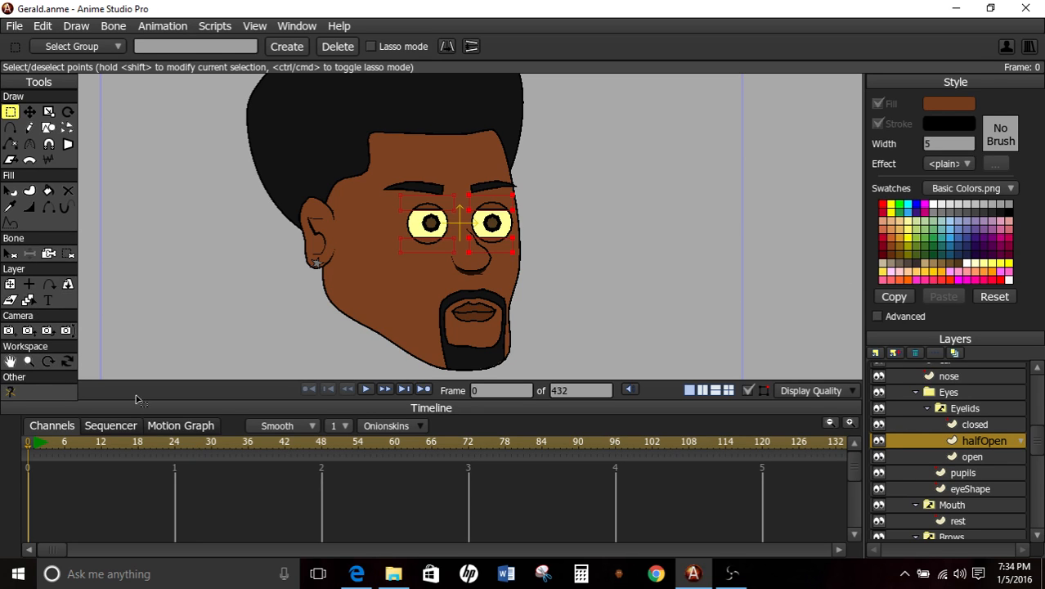
{"action": "scroll", "coordinate": [417, 188], "scroll_direction": "up", "scroll_amount": 4}
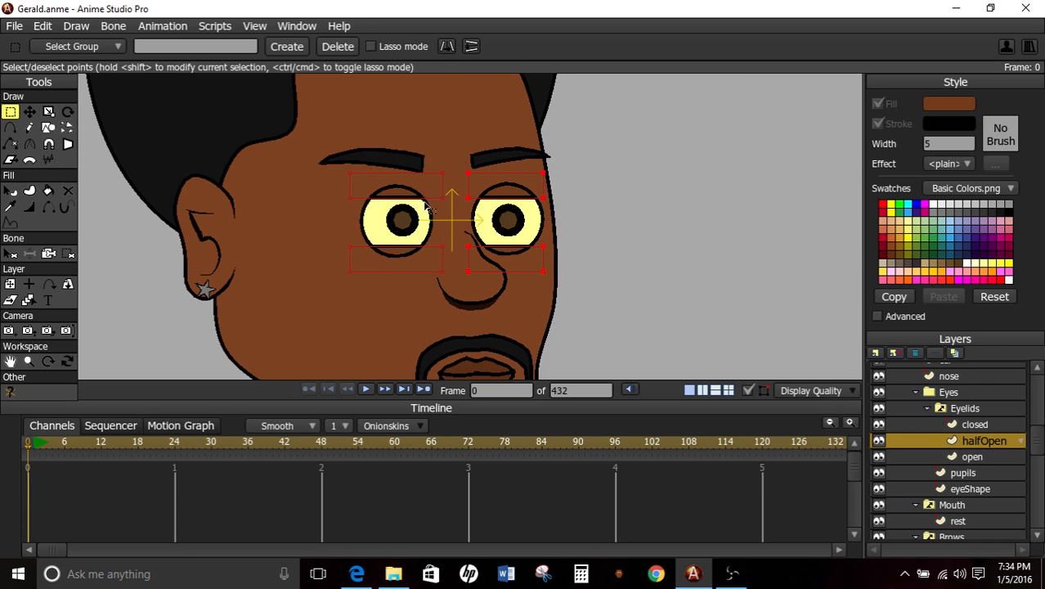
{"action": "left_click", "coordinate": [74, 443]}
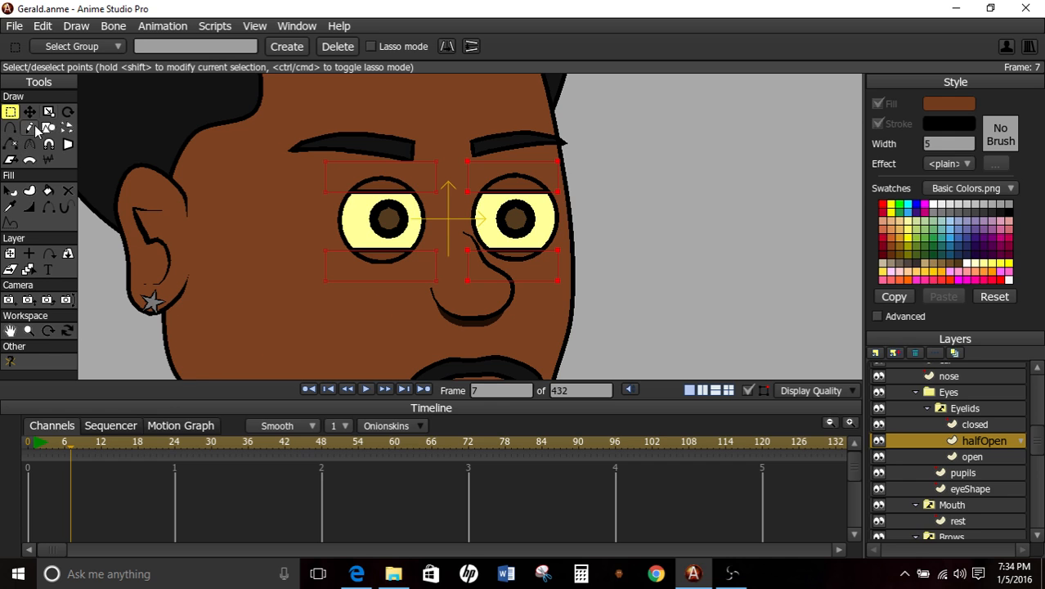
{"action": "left_click", "coordinate": [29, 447]}
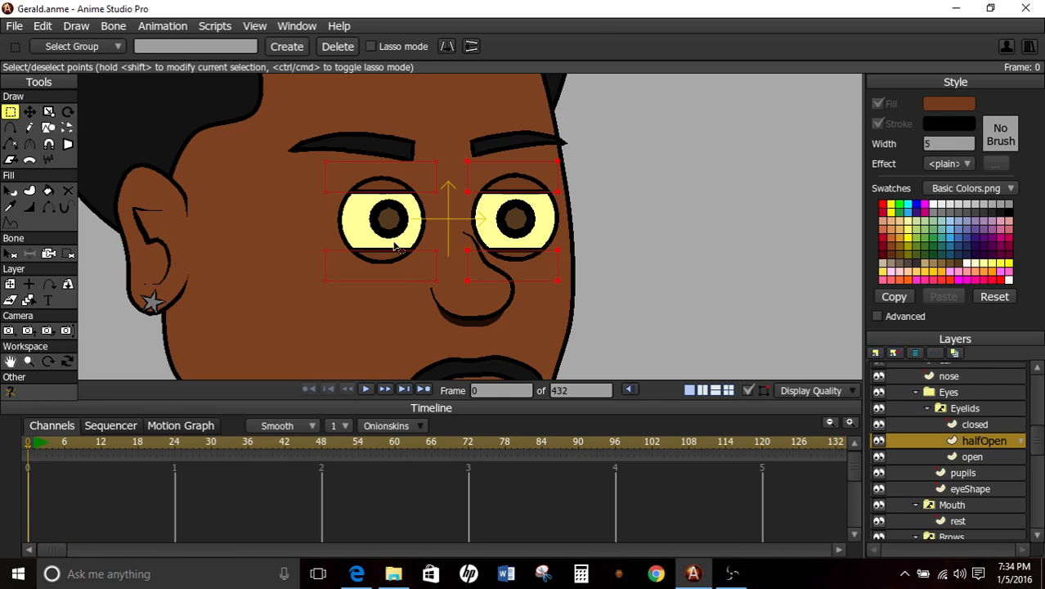
{"action": "scroll", "coordinate": [128, 182], "scroll_direction": "up", "scroll_amount": 2}
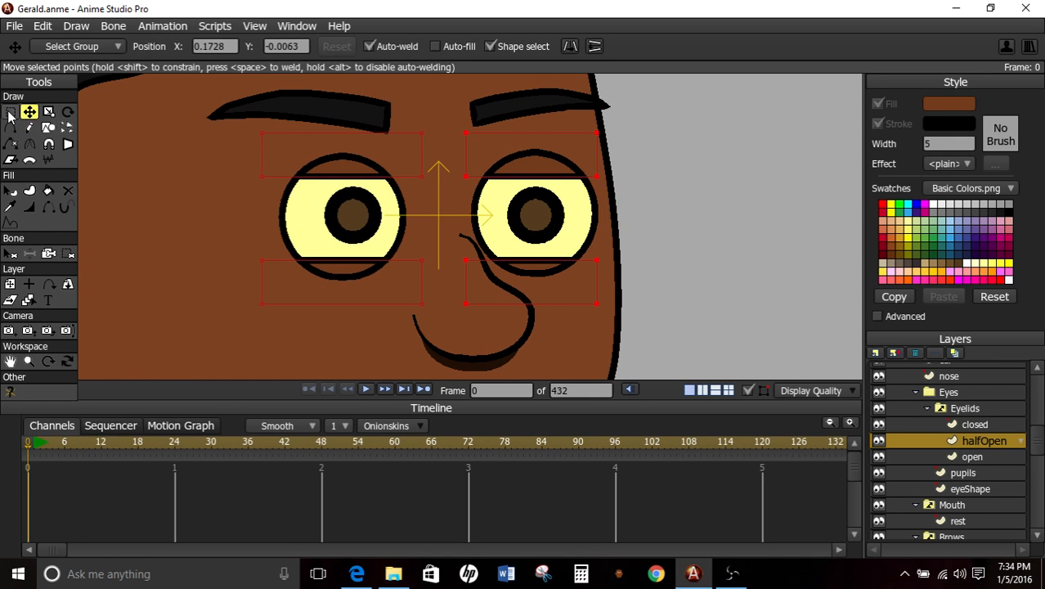
{"action": "left_click_drag", "start_coordinate": [203, 157], "coordinate": [620, 292]}
{"action": "left_click", "coordinate": [48, 111]}
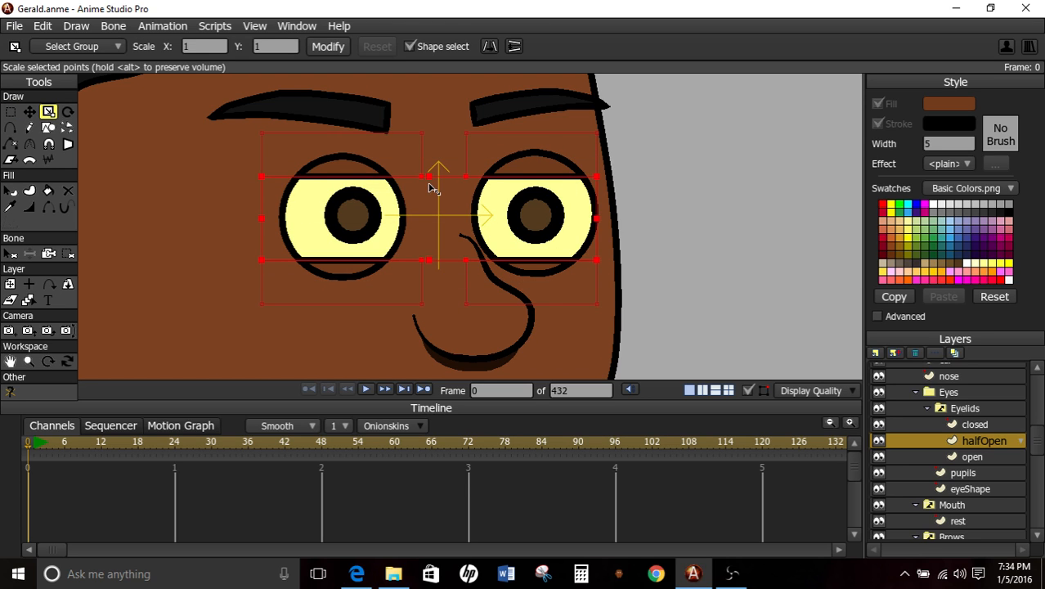
{"action": "left_click_drag", "start_coordinate": [431, 179], "coordinate": [428, 196]}
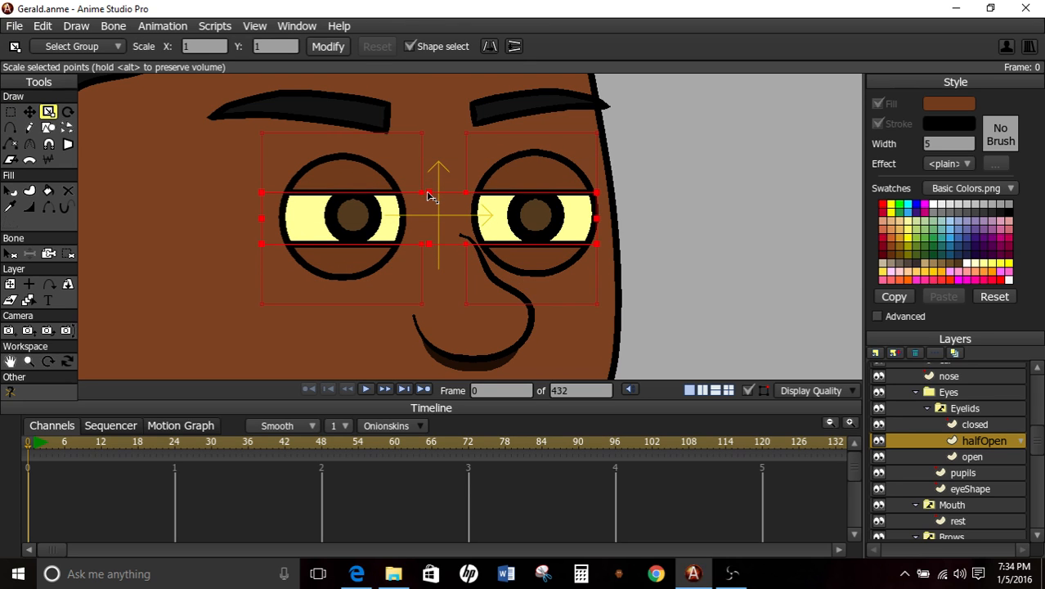
- Compare the closed, halfOpen and open eyelid layers on the whole head, and reselect the Eyelids group
{"action": "scroll", "coordinate": [563, 340], "scroll_direction": "down", "scroll_amount": 5}
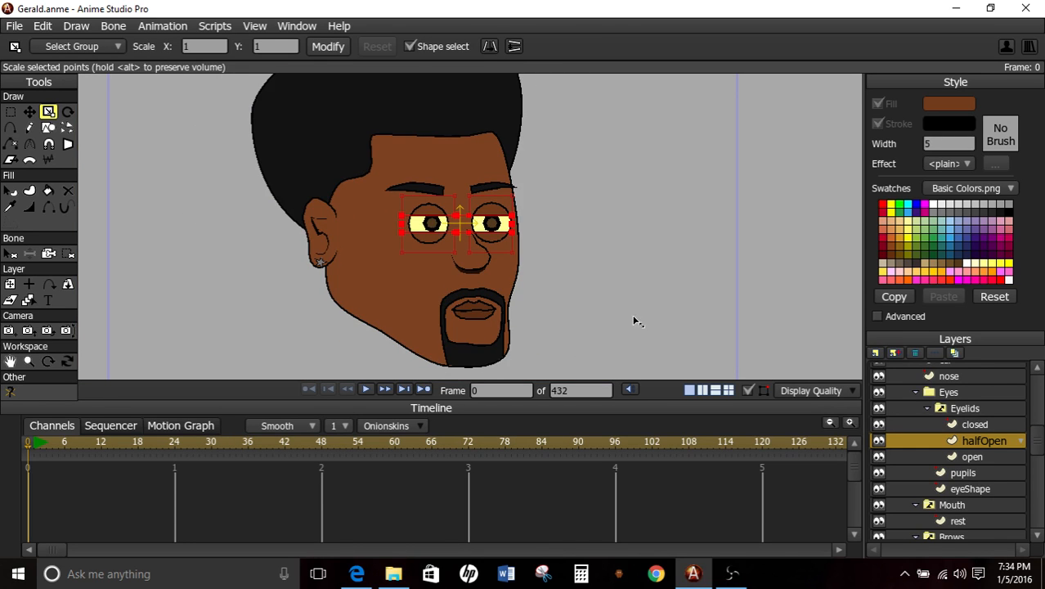
{"action": "scroll", "coordinate": [632, 314], "scroll_direction": "down", "scroll_amount": 2}
{"action": "scroll", "coordinate": [625, 313], "scroll_direction": "up", "scroll_amount": 2}
{"action": "left_click", "coordinate": [978, 425]}
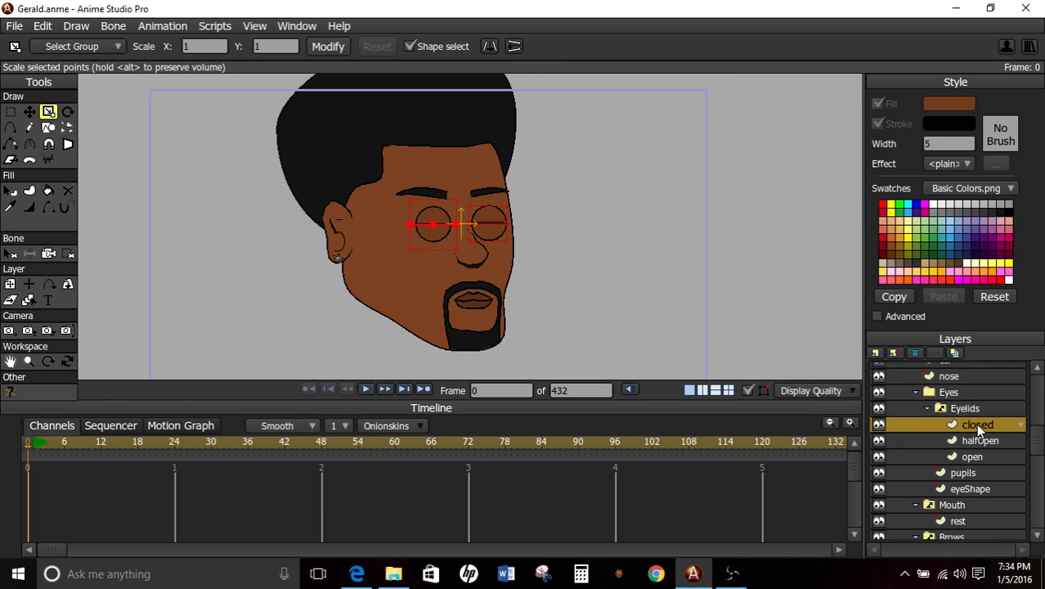
{"action": "left_click", "coordinate": [975, 443]}
{"action": "left_click", "coordinate": [972, 455]}
{"action": "left_click", "coordinate": [950, 409]}
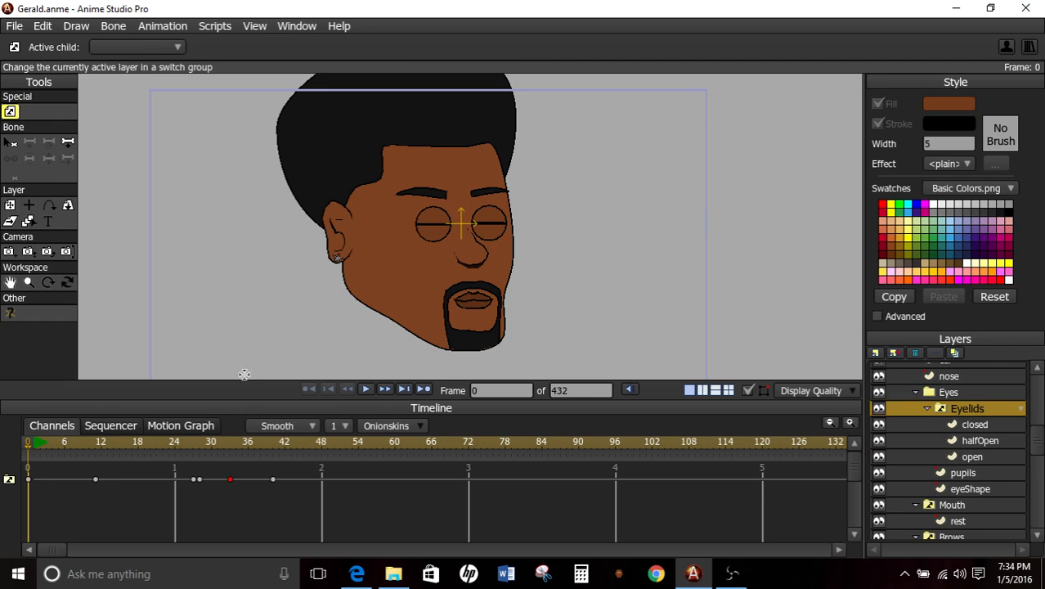
- Key the Eyelids group to its open layer at frame 60 and to its halfOpen layer at frame 69
{"action": "left_click", "coordinate": [204, 442]}
{"action": "left_click_drag", "start_coordinate": [205, 443], "coordinate": [395, 442]}
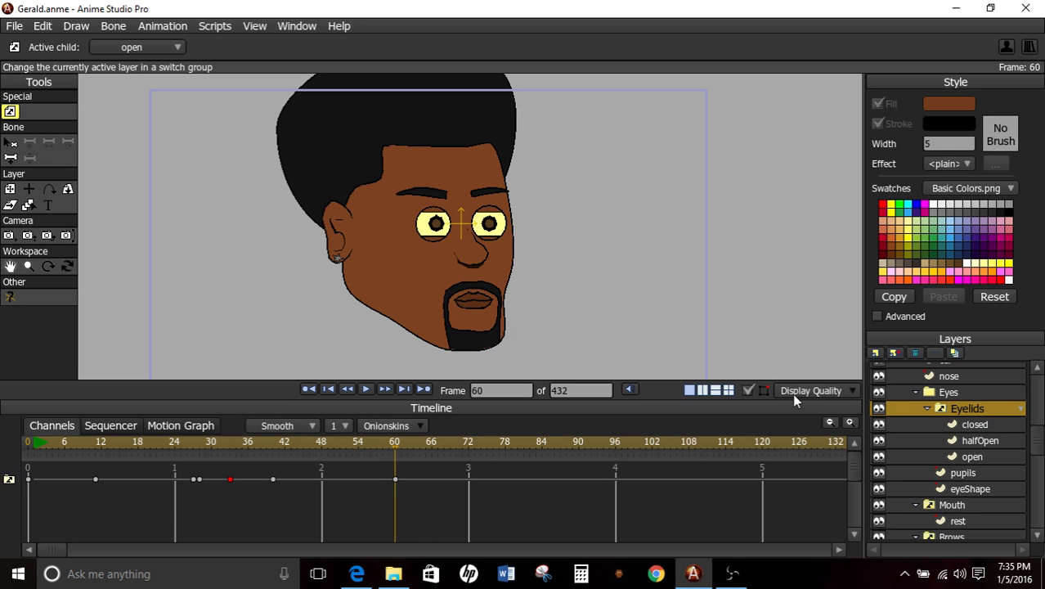
{"action": "key", "text": "Right"}
{"action": "key", "text": "Right"}
{"action": "key", "text": "Right"}
{"action": "key", "text": "Right"}
{"action": "key", "text": "Right"}
{"action": "key", "text": "Right"}
{"action": "key", "text": "Right"}
{"action": "key", "text": "Right"}
{"action": "key", "text": "Right"}
{"action": "right_click", "coordinate": [971, 409]}
{"action": "left_click", "coordinate": [982, 422]}
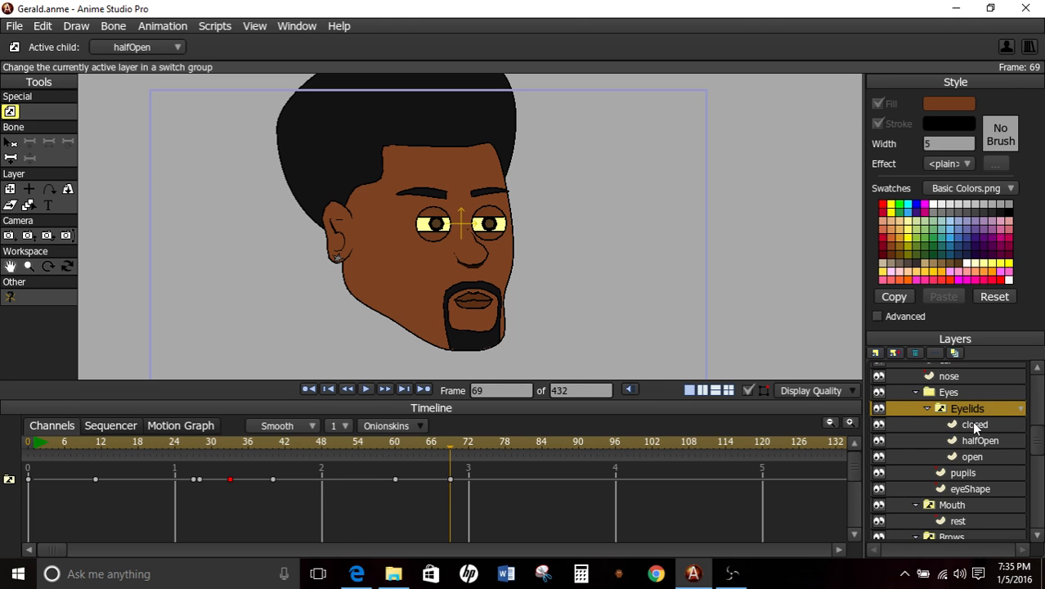
- Key the Eyelids group to its halfOpen layer at frame 96 and to its open layer at frame 102
{"action": "left_click_drag", "start_coordinate": [447, 446], "coordinate": [617, 450]}
{"action": "right_click", "coordinate": [970, 408]}
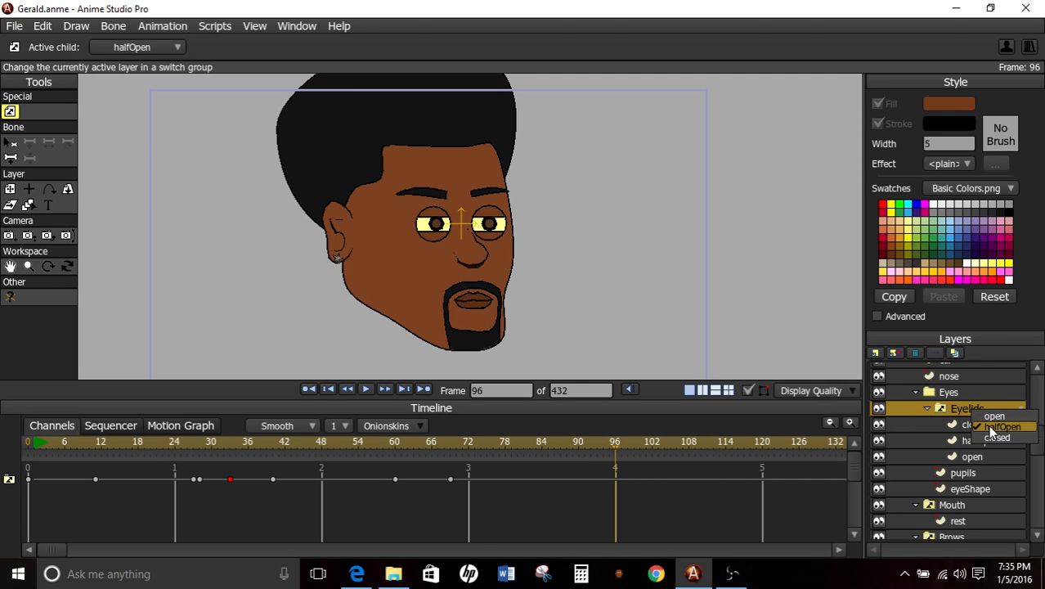
{"action": "left_click", "coordinate": [987, 426]}
{"action": "left_click_drag", "start_coordinate": [623, 439], "coordinate": [651, 445]}
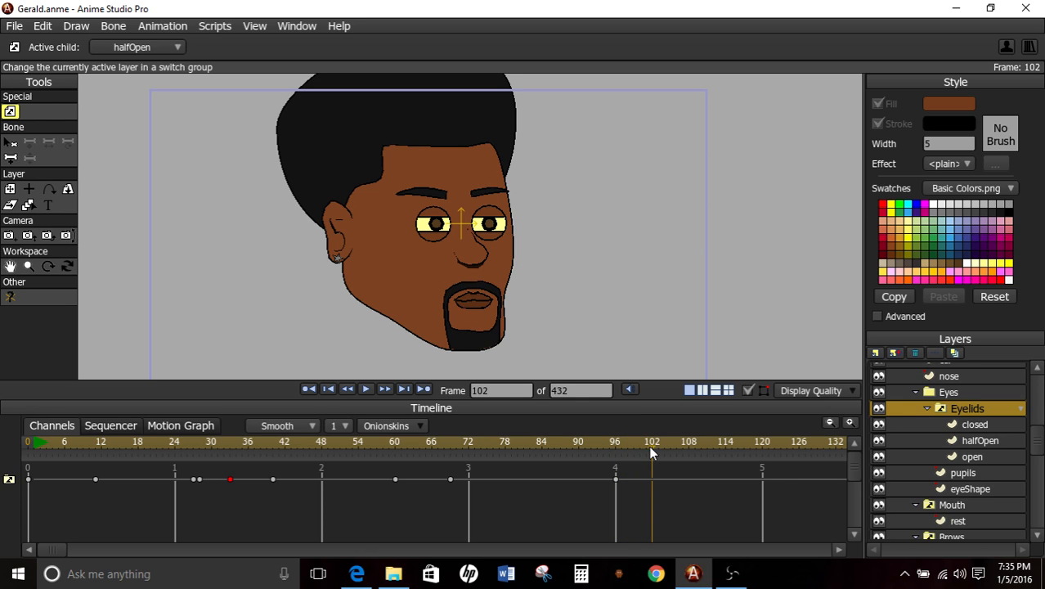
{"action": "right_click", "coordinate": [975, 411]}
{"action": "left_click", "coordinate": [978, 413]}
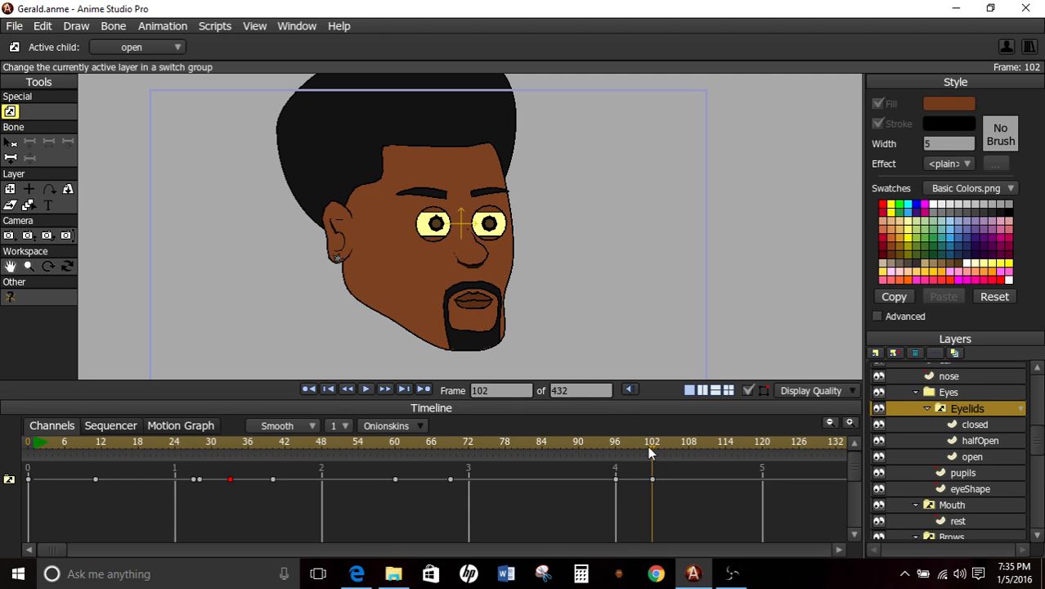
- Play the animation from the start to review the eyelid blinks, and stop playback after the last key
{"action": "left_click_drag", "start_coordinate": [650, 452], "coordinate": [22, 489]}
{"action": "key", "text": "space"}
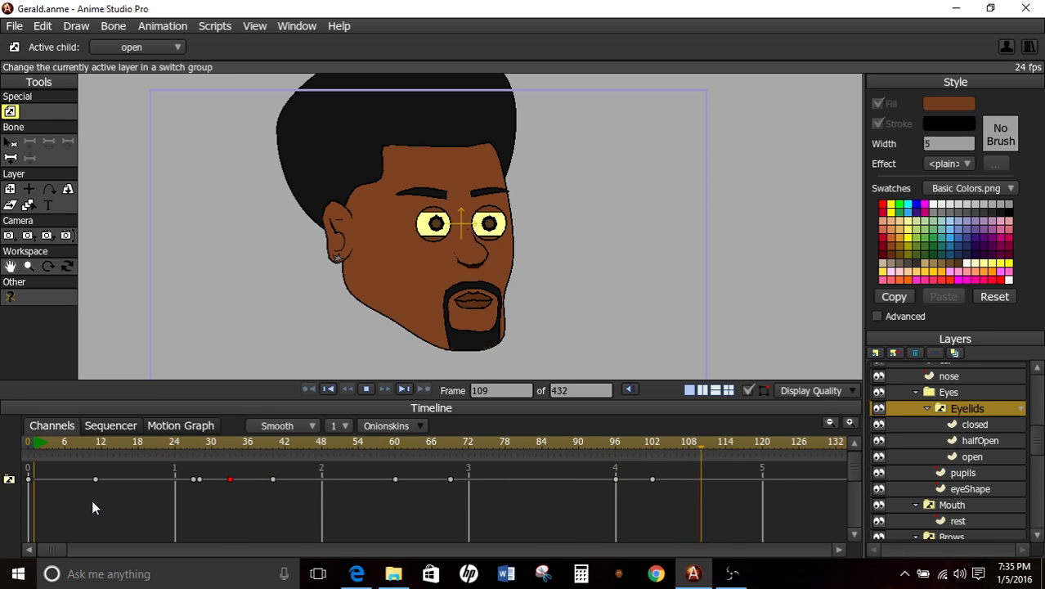
{"action": "key", "text": "space"}
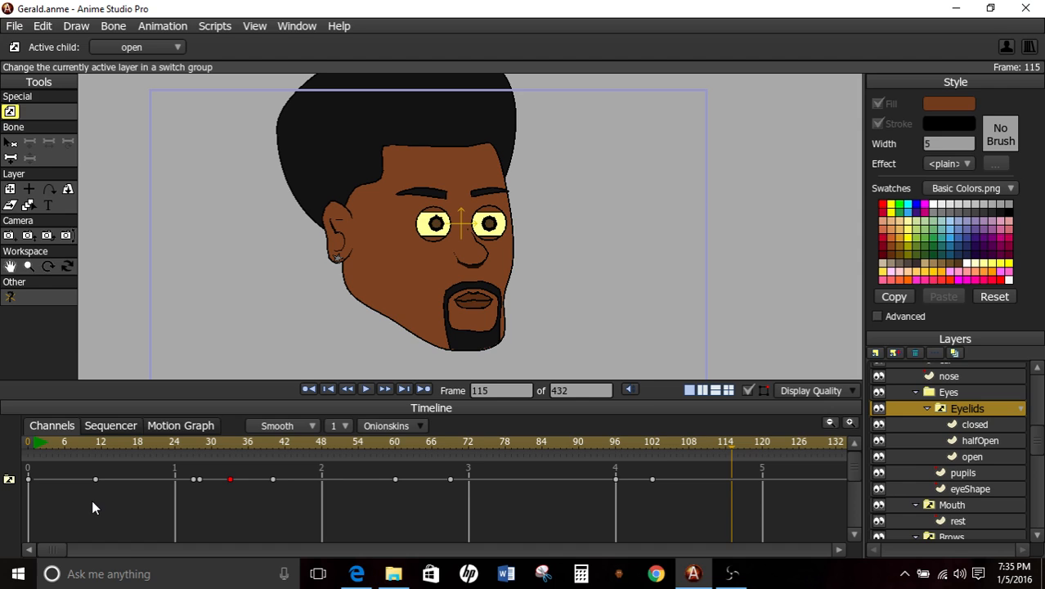
- Delete all the Eyelids group's switch keys from the timeline and set the group to its open layer at frame 0
{"action": "left_click_drag", "start_coordinate": [678, 476], "coordinate": [1, 541]}
{"action": "key", "text": "Delete"}
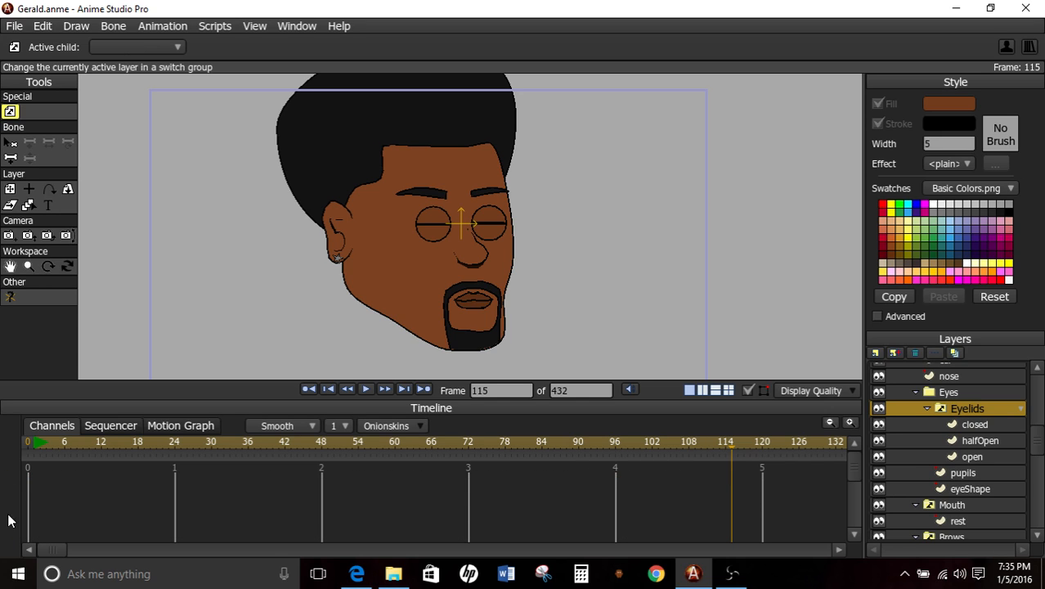
{"action": "left_click", "coordinate": [26, 446]}
{"action": "left_click", "coordinate": [1020, 408]}
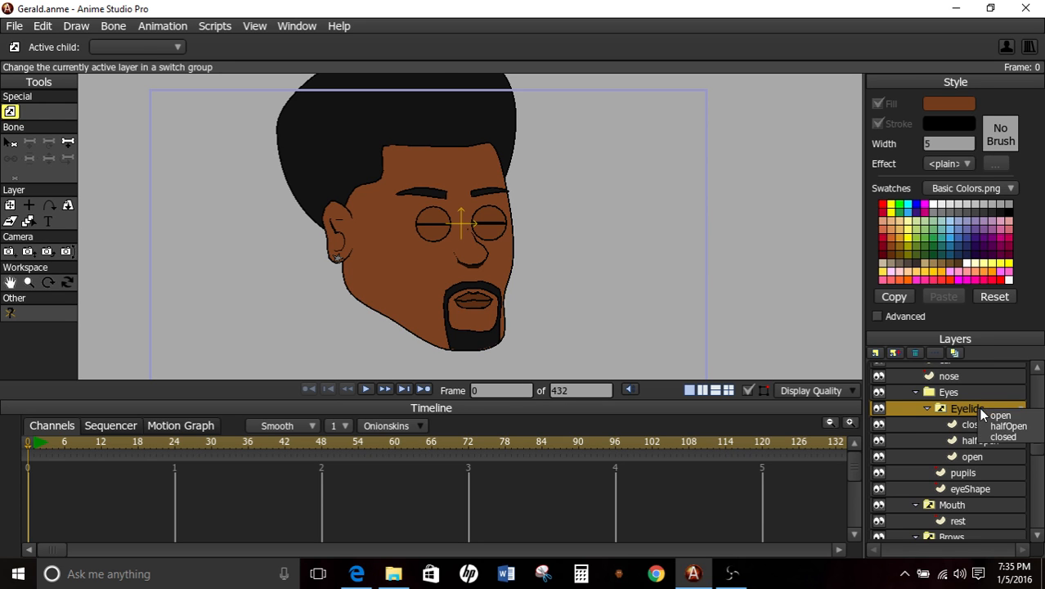
{"action": "left_click", "coordinate": [985, 412]}
{"action": "scroll", "coordinate": [582, 247], "scroll_direction": "down", "scroll_amount": 3}
{"action": "scroll", "coordinate": [581, 245], "scroll_direction": "up", "scroll_amount": 8}
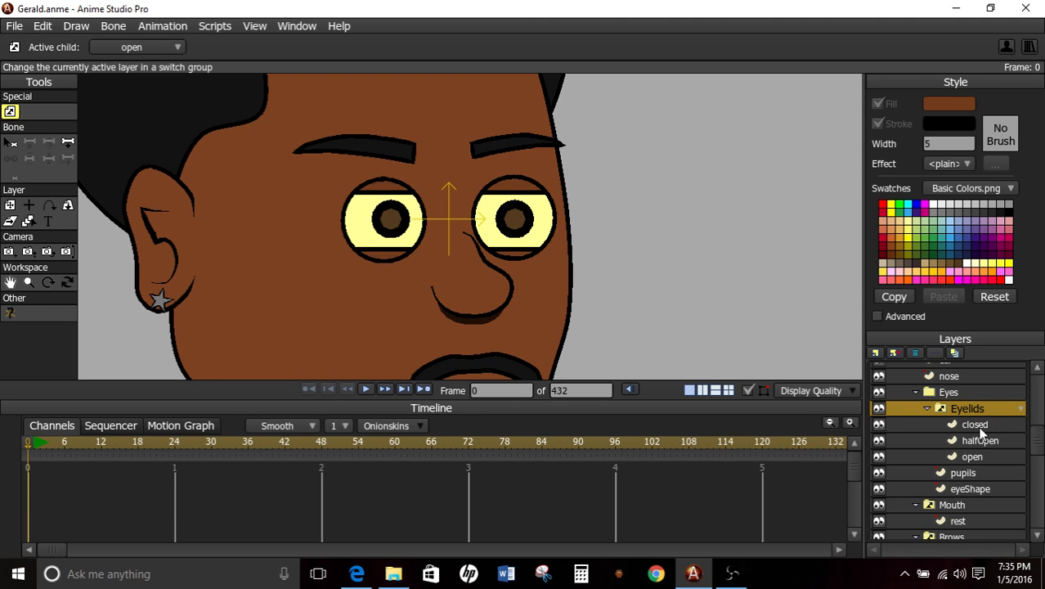
{"action": "scroll", "coordinate": [477, 239], "scroll_direction": "down", "scroll_amount": 3}
{"action": "scroll", "coordinate": [472, 238], "scroll_direction": "up", "scroll_amount": 6}
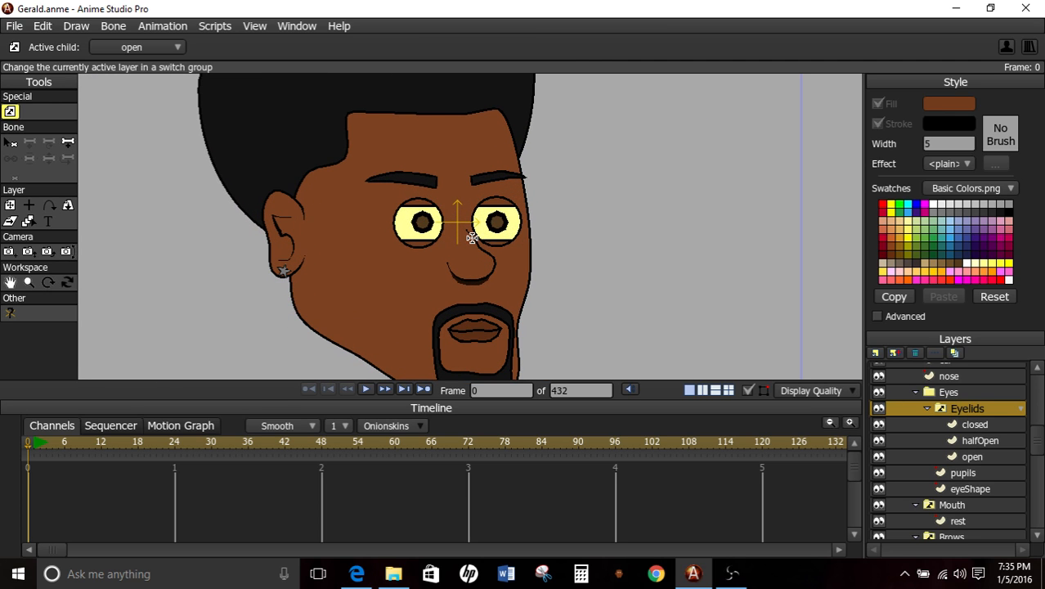